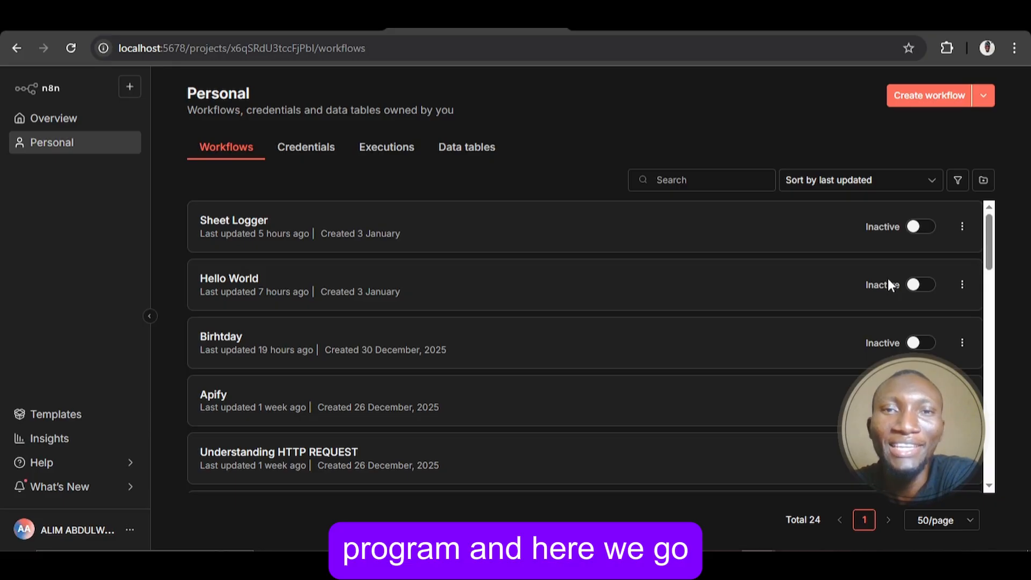
Open the Sheet Logger workflow and review the Webhook node's parameters.
click(394, 242)
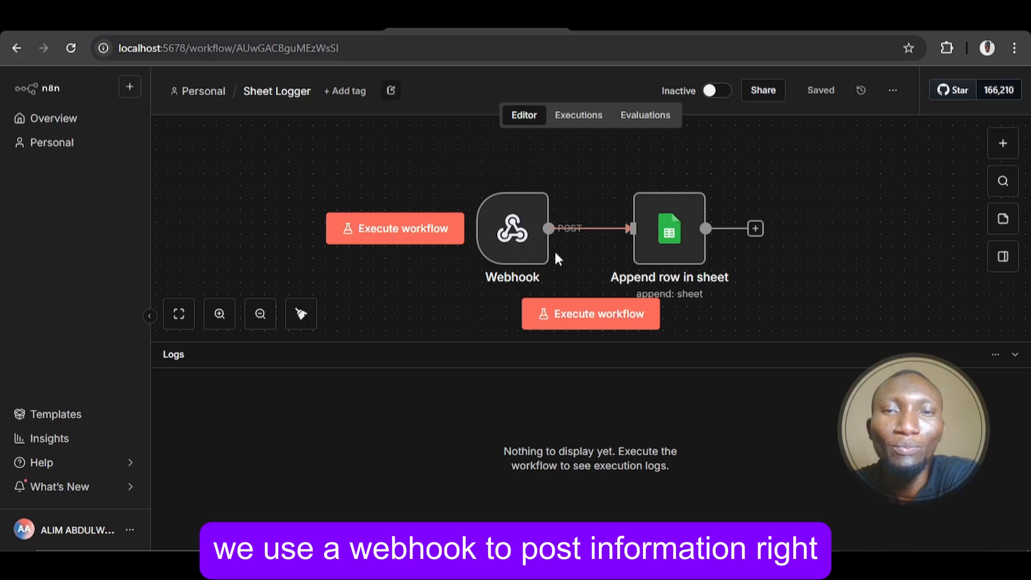
double_click(515, 236)
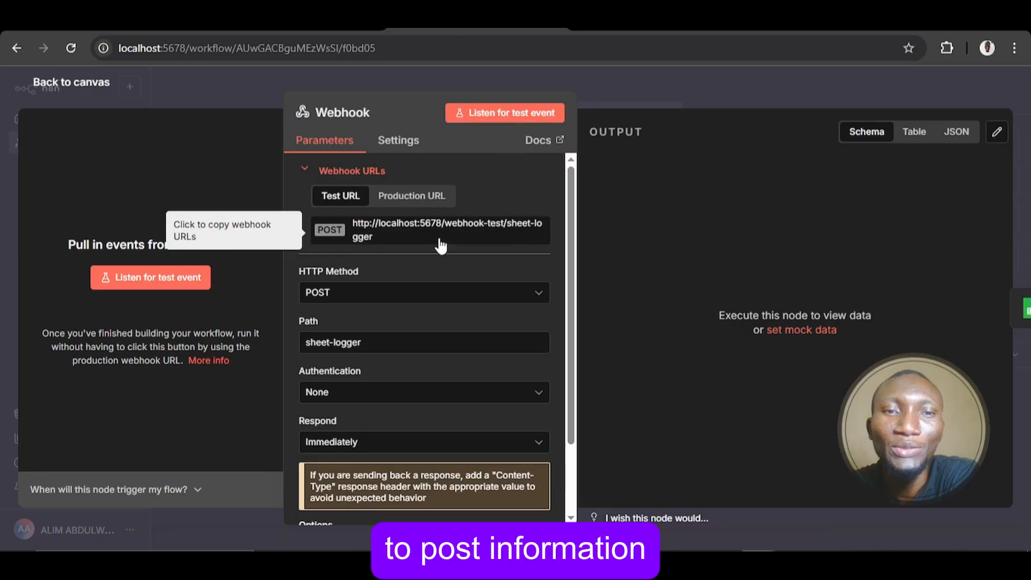
click(104, 86)
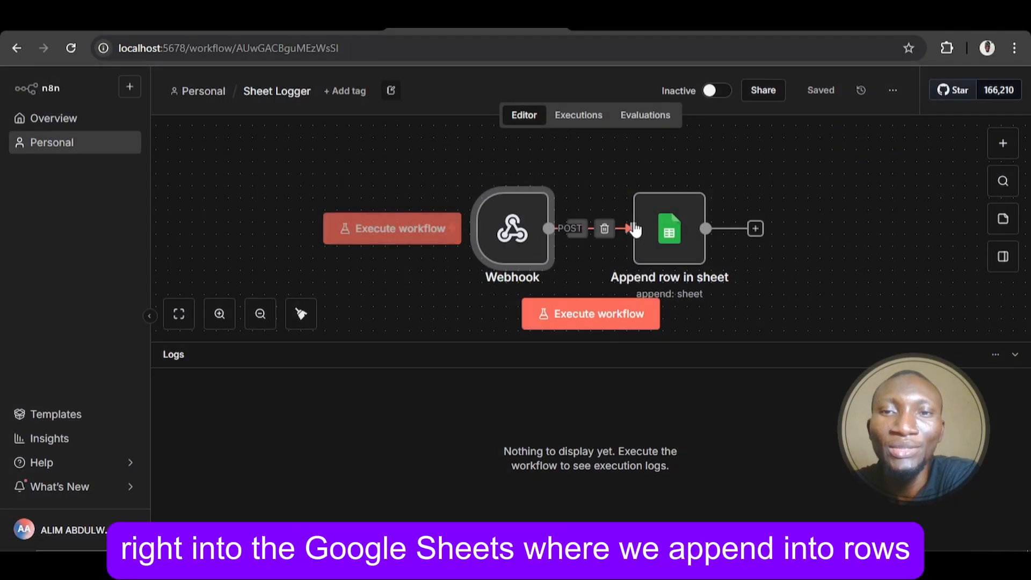
Review the column mappings of the Append row in sheet node and the columns of the Webhook Logger spreadsheet.
click(668, 232)
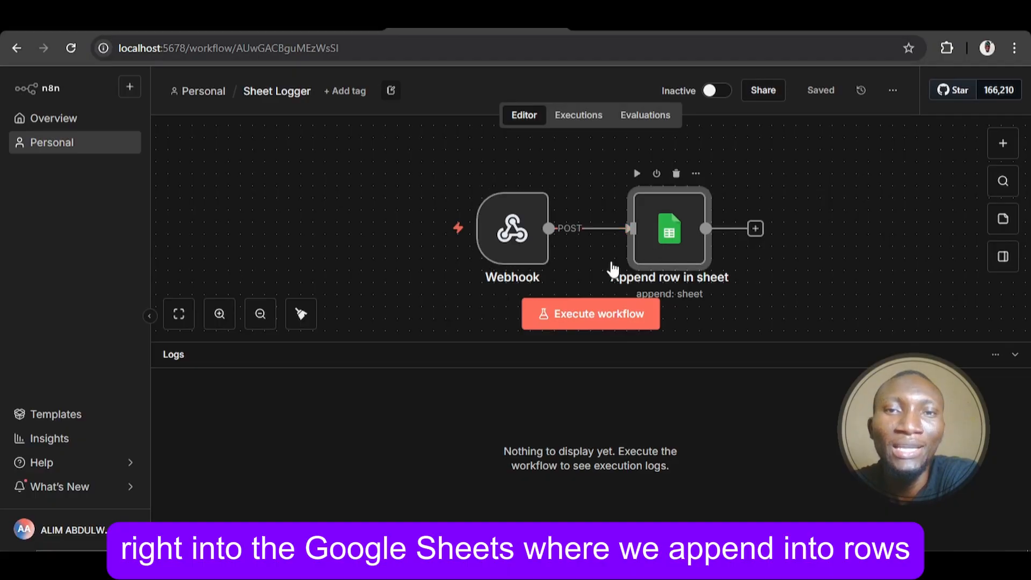
double_click(668, 232)
scroll(570, 254, down, 4)
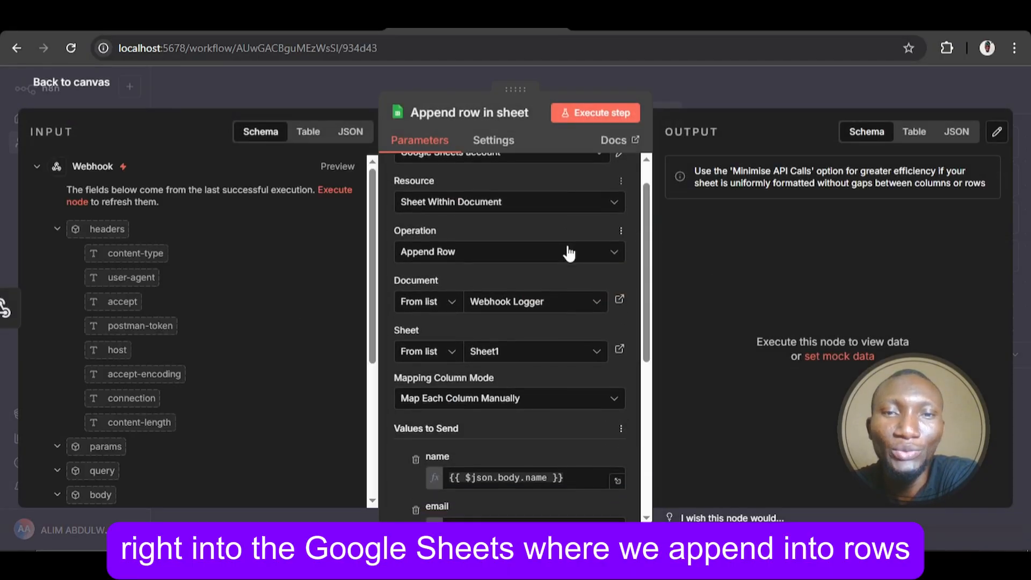
scroll(569, 252, down, 2)
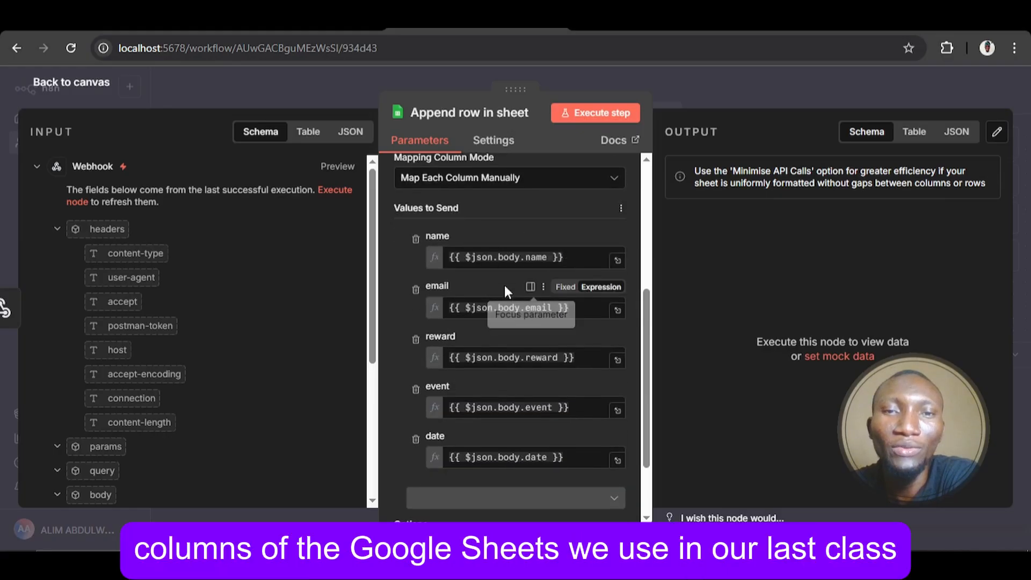
scroll(505, 285, down, 1)
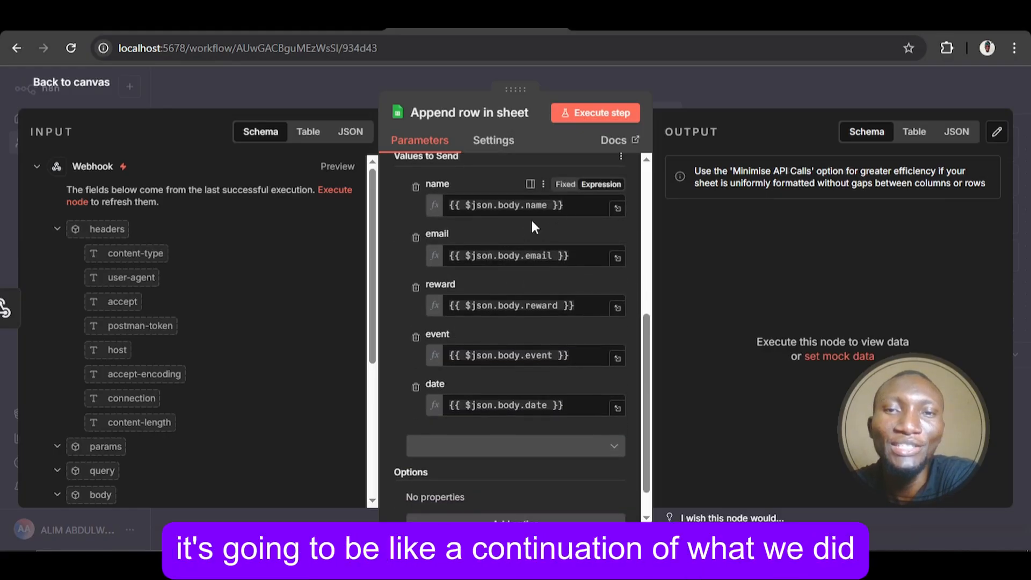
scroll(531, 218, up, 1)
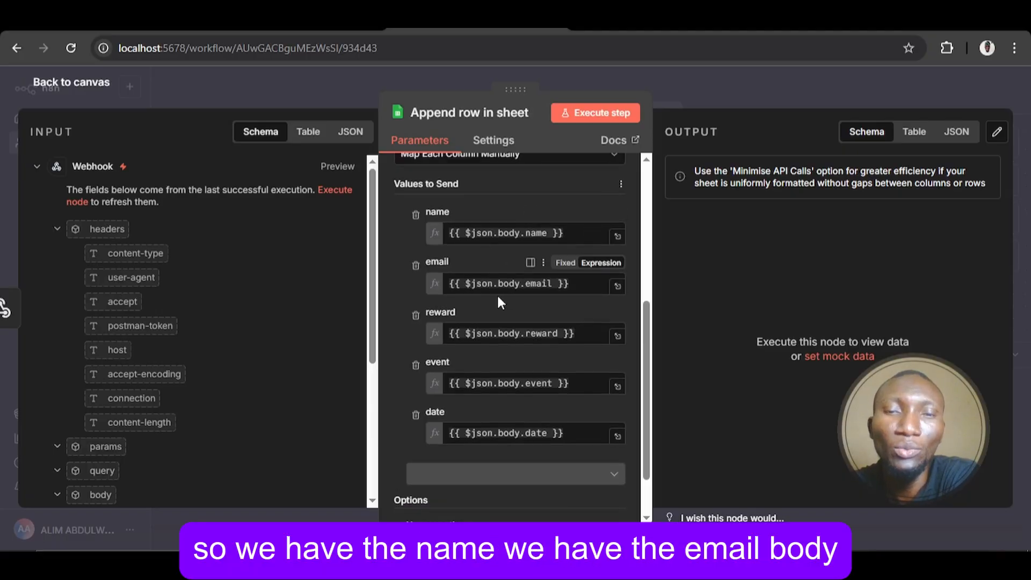
scroll(593, 286, down, 1)
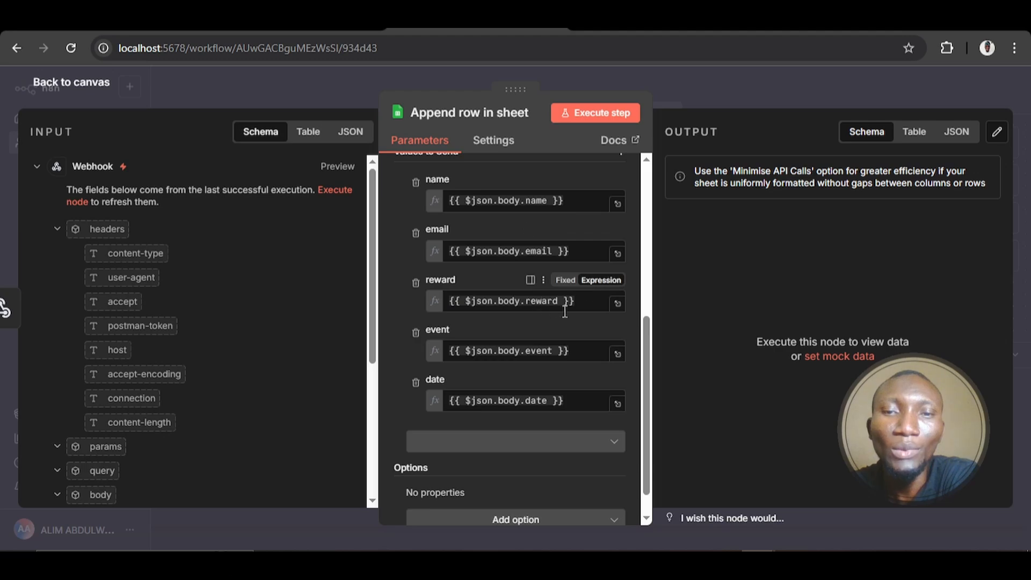
scroll(593, 306, down, 1)
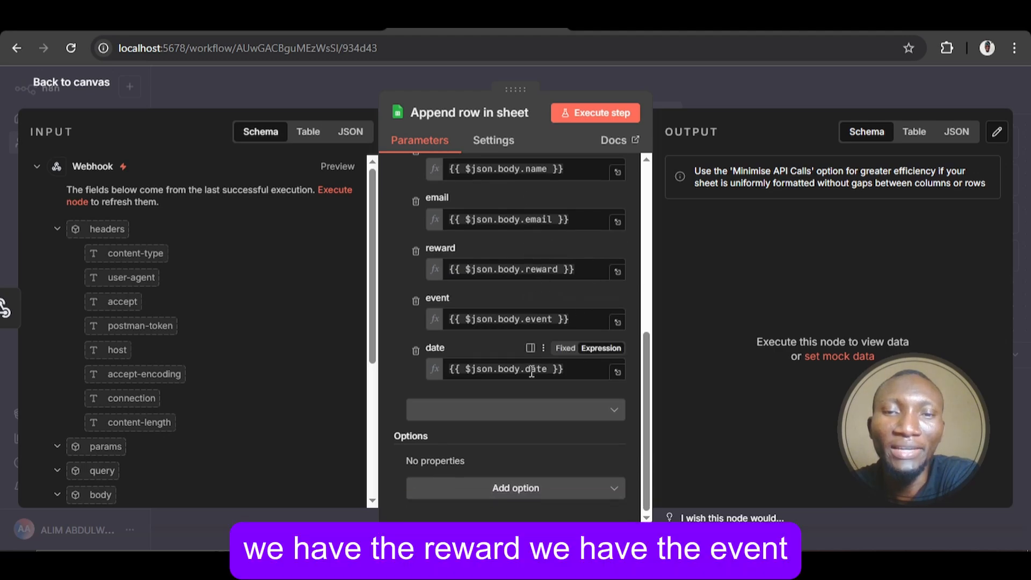
scroll(576, 374, up, 3)
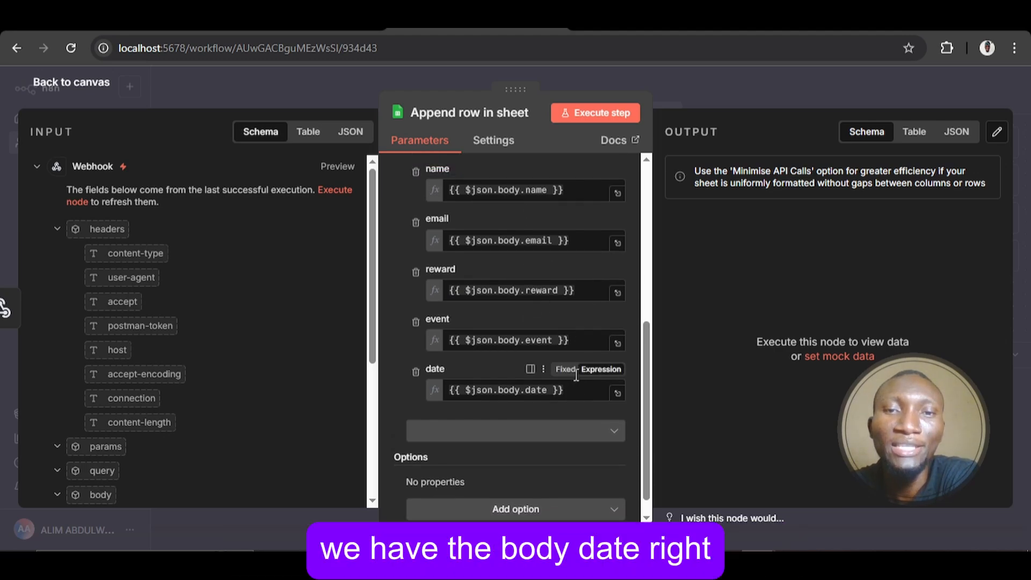
click(74, 89)
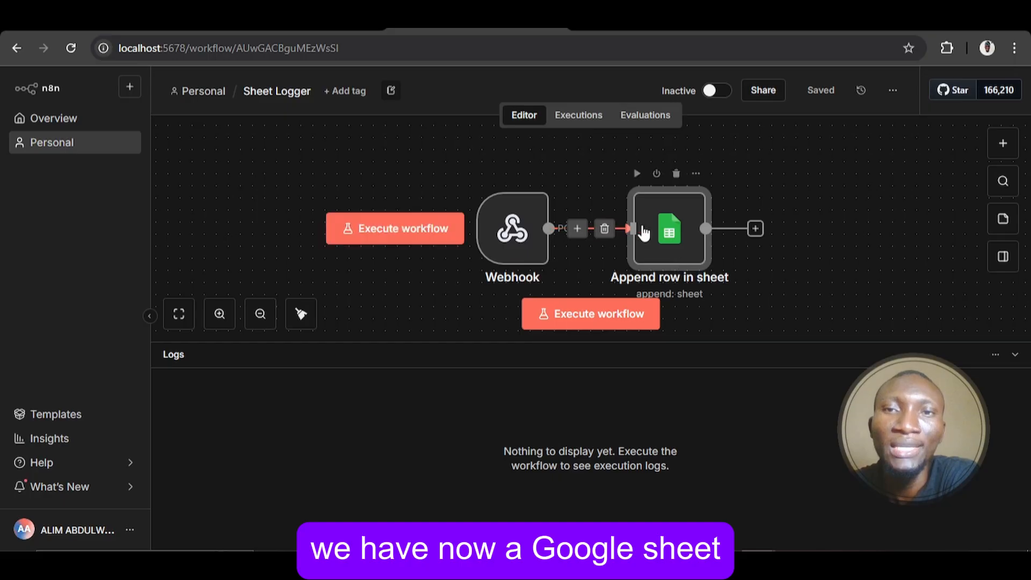
click(632, 31)
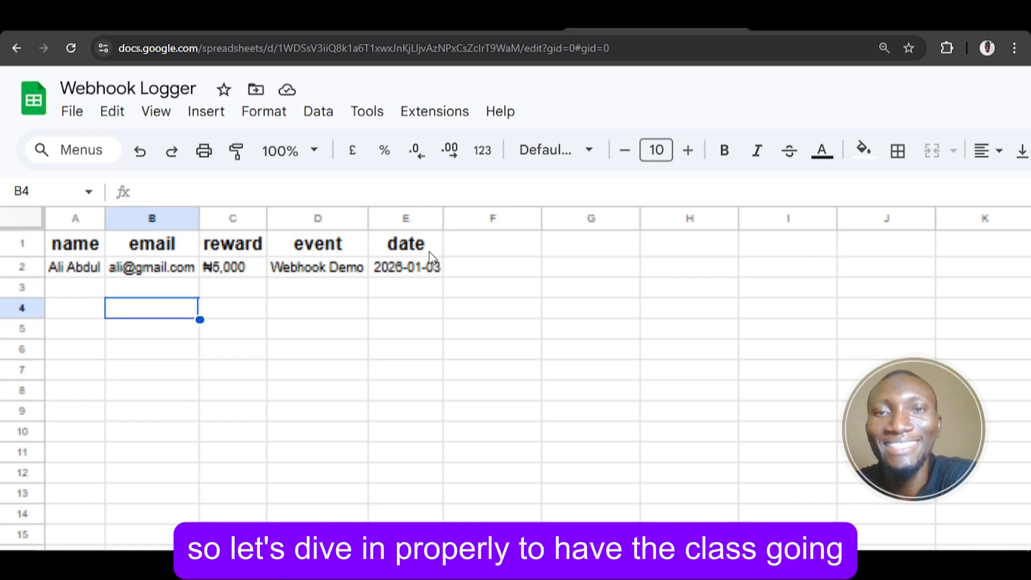
click(448, 30)
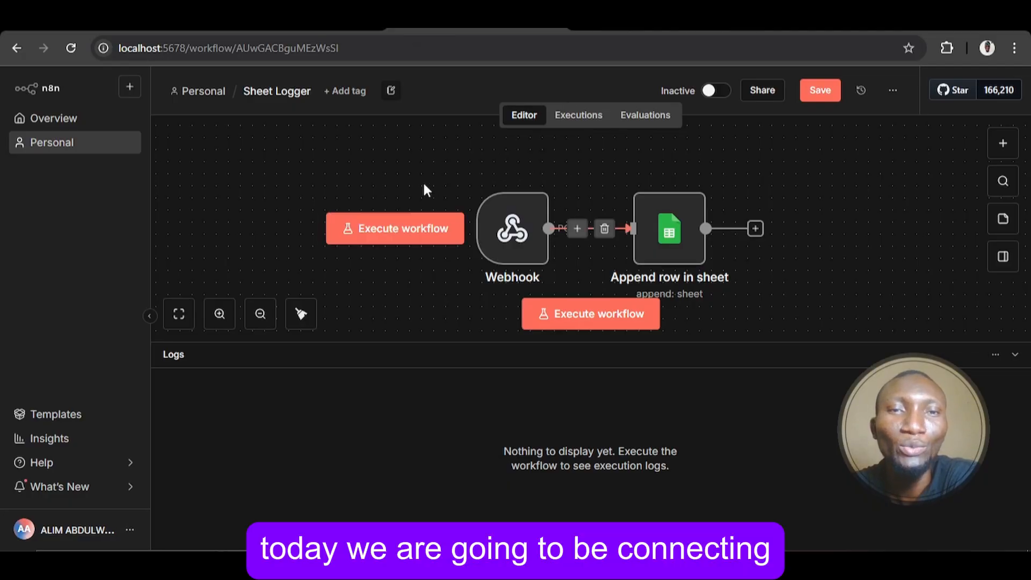
Leave the Sheet Logger workflow with its changes saved and create a new workflow in the Personal project.
click(205, 96)
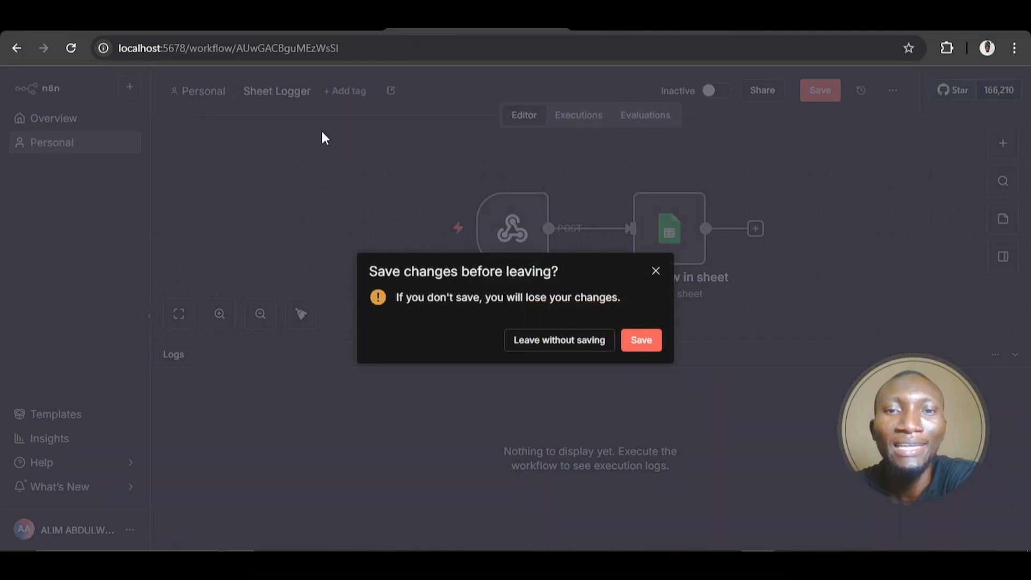
click(639, 341)
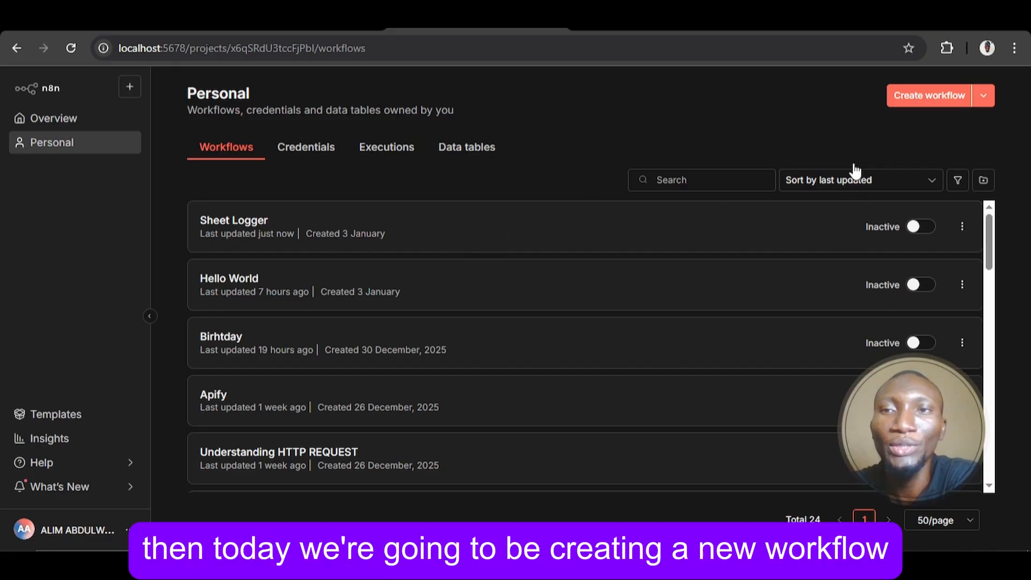
click(909, 106)
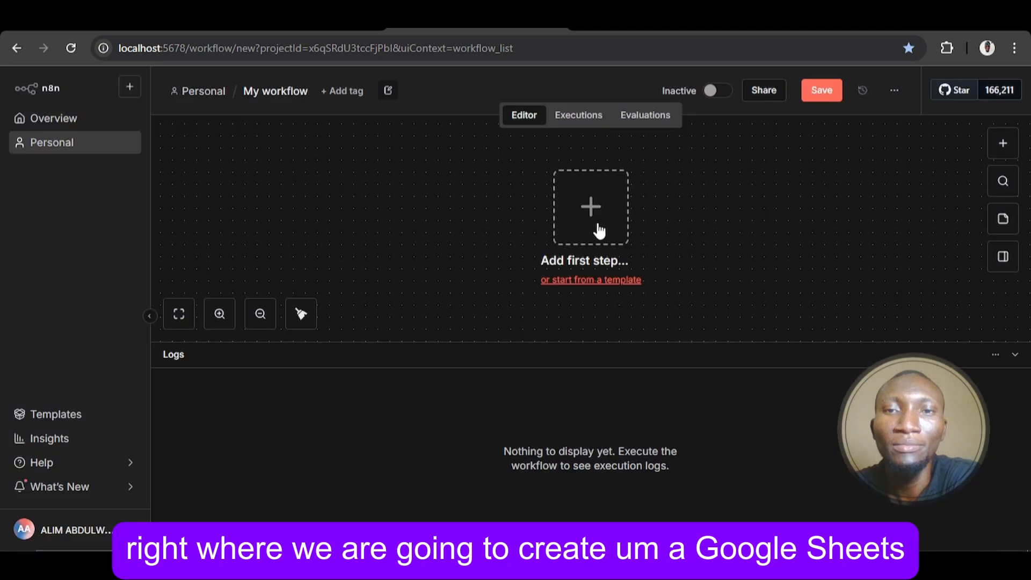
Add a Google Sheets trigger that fires on row added as the workflow's first step.
click(598, 231)
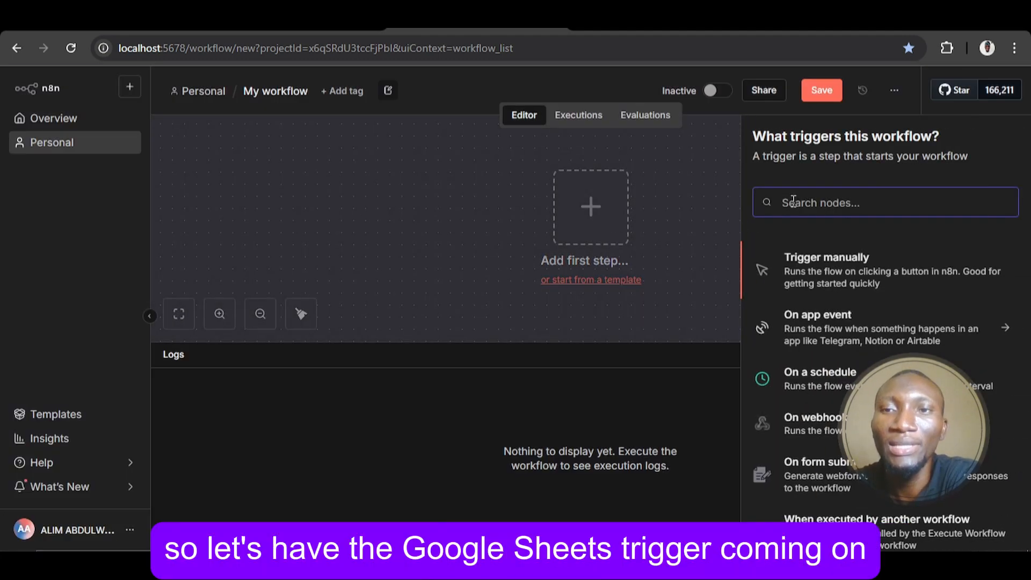
text(g)
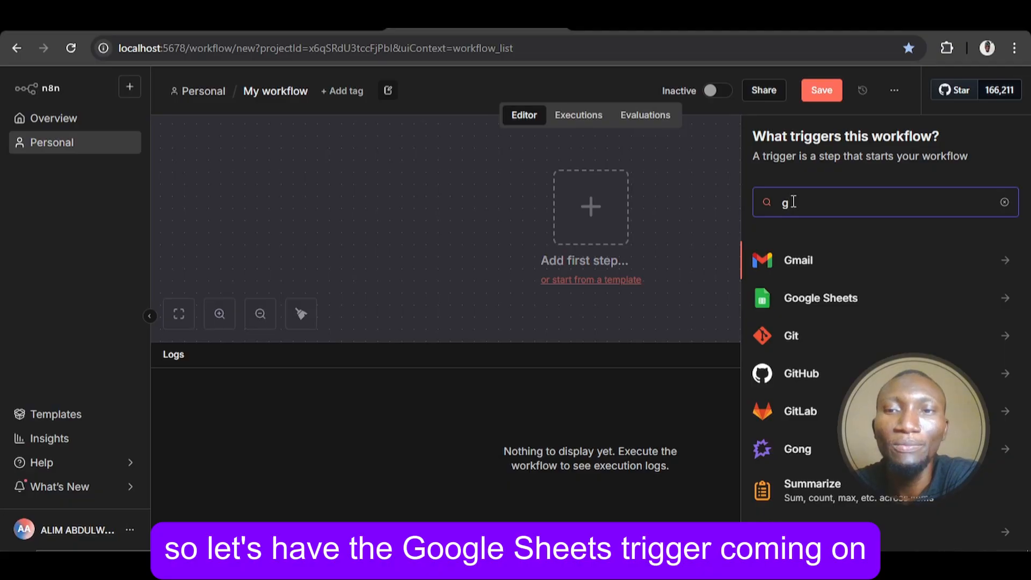
text(oo)
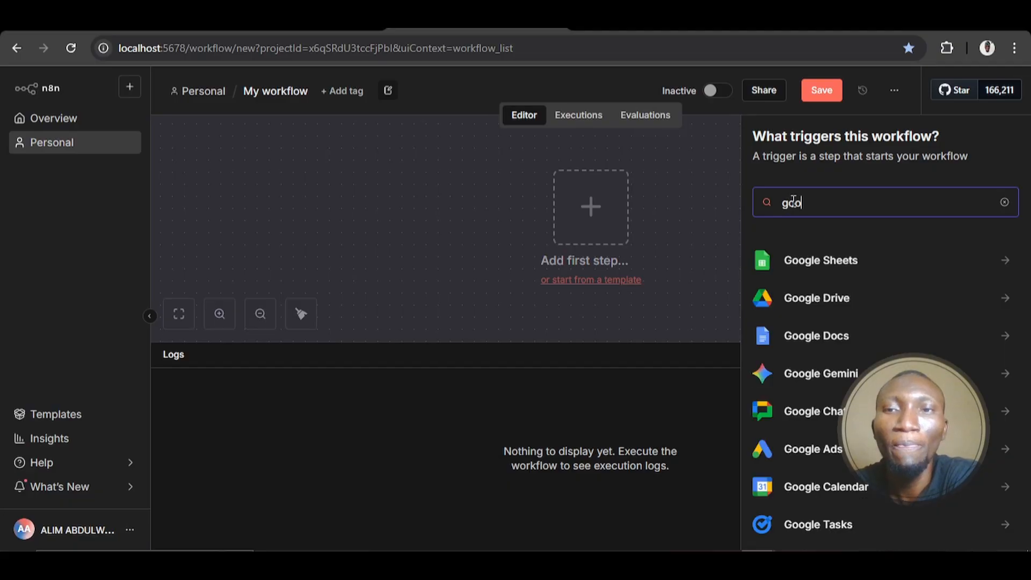
click(805, 263)
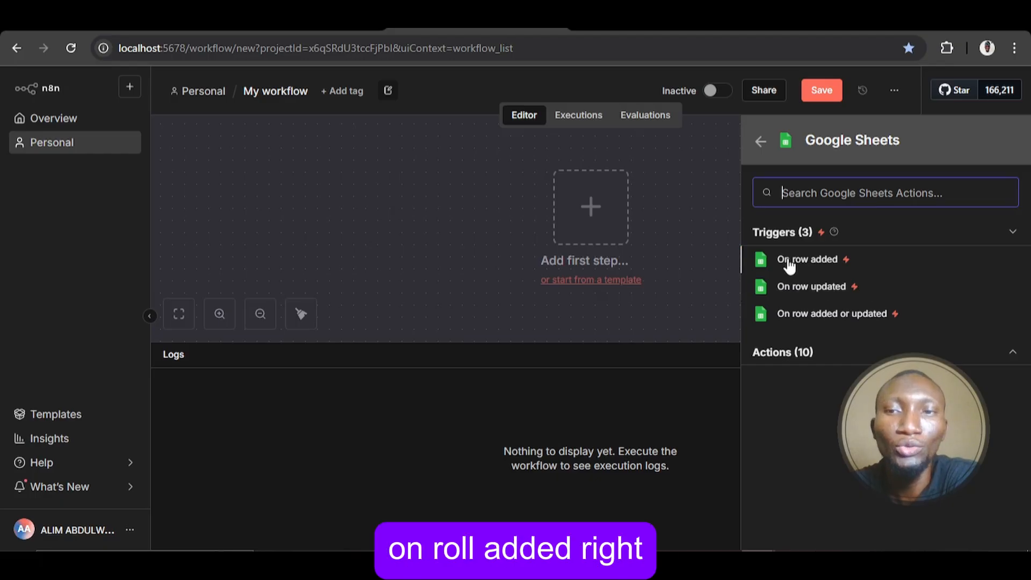
click(815, 263)
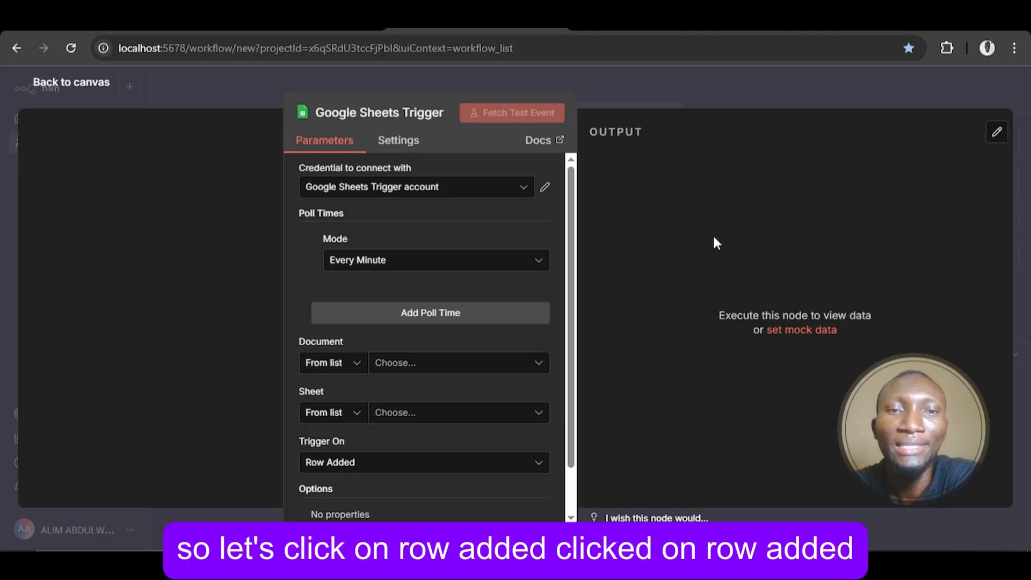
Set the trigger's document to Webhook Logger and its sheet to Sheet1, and return to the canvas.
scroll(459, 275, down, 1)
scroll(460, 275, up, 1)
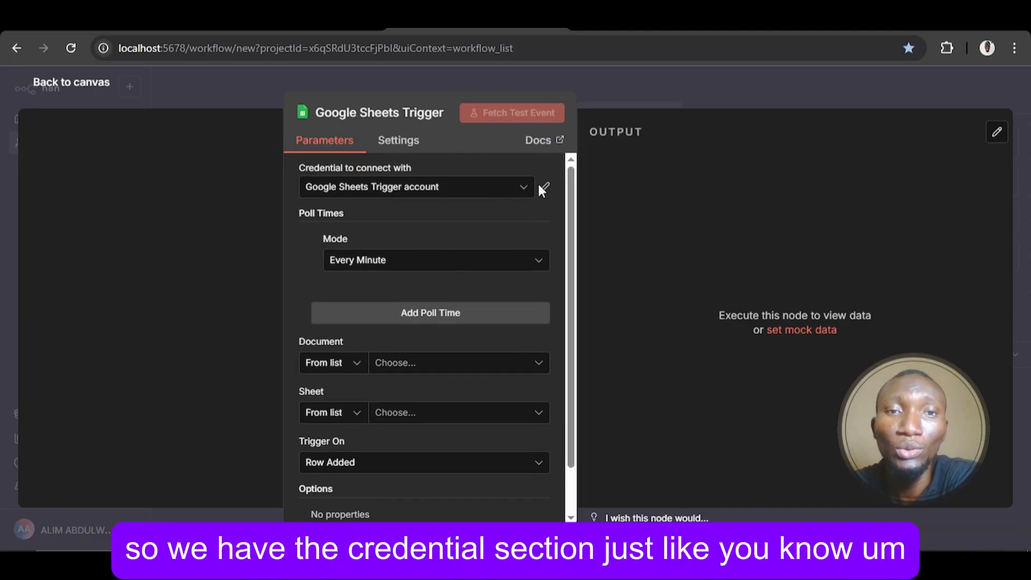
scroll(500, 226, down, 1)
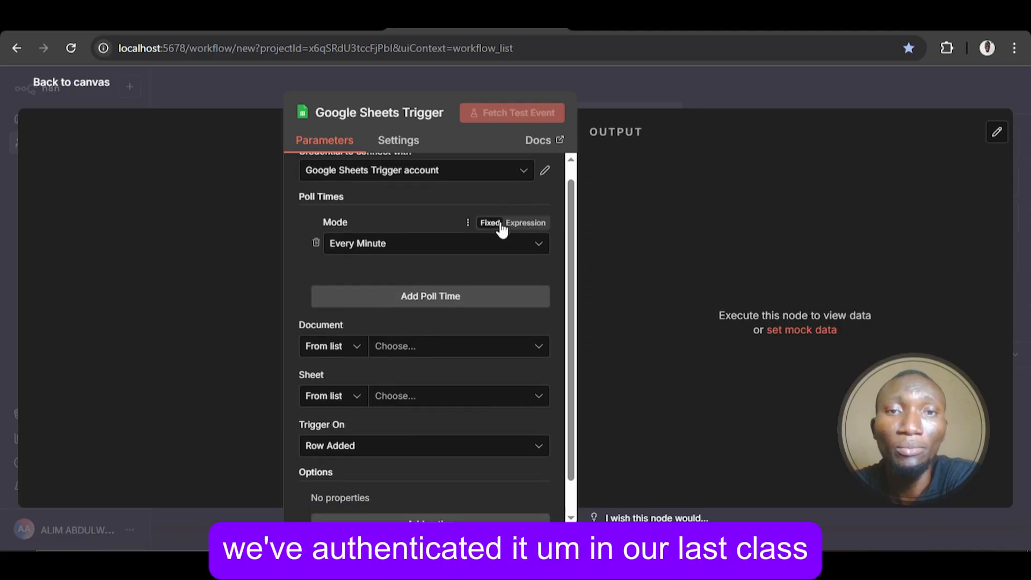
scroll(499, 225, up, 1)
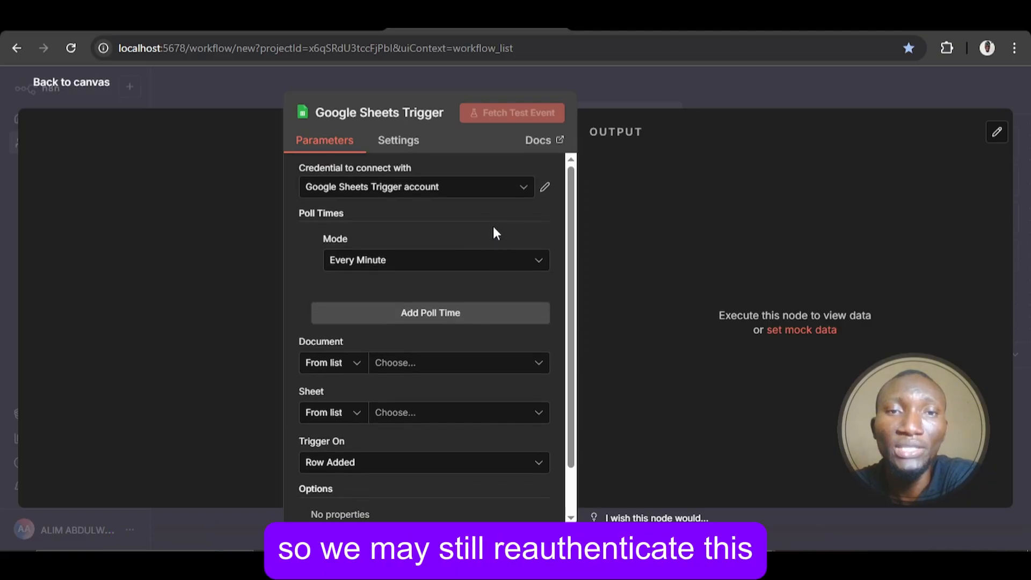
scroll(493, 232, down, 1)
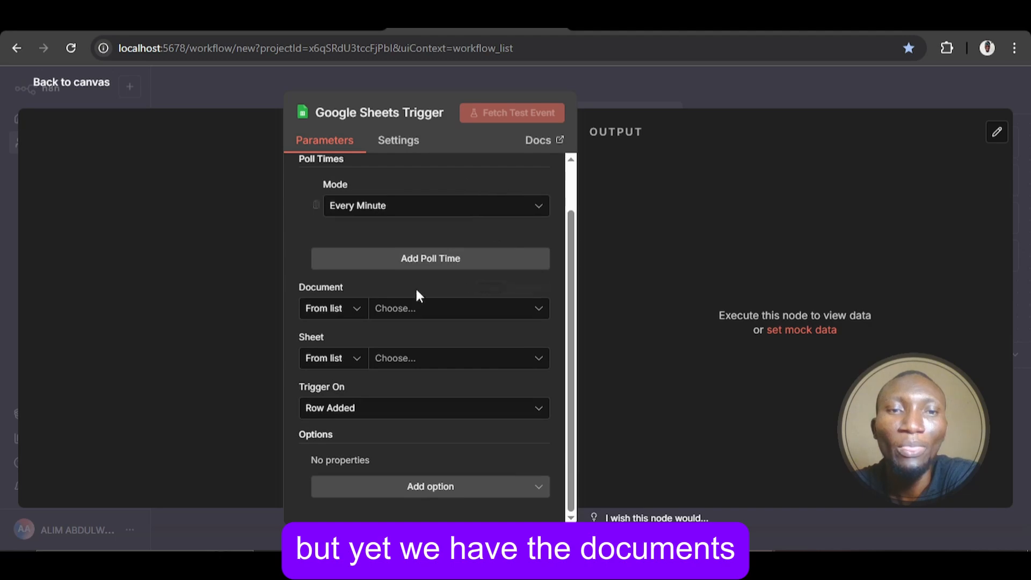
click(470, 311)
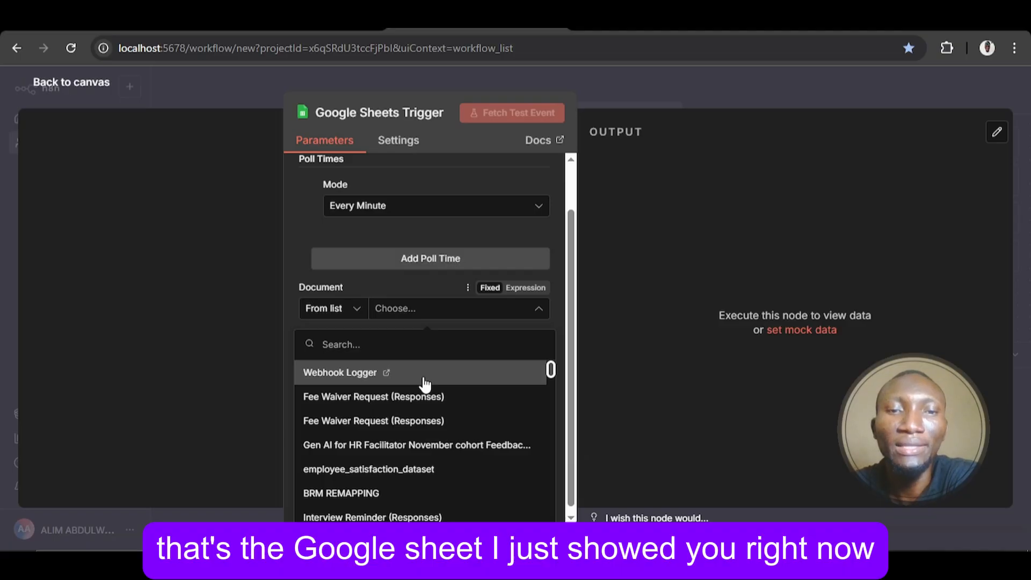
click(426, 383)
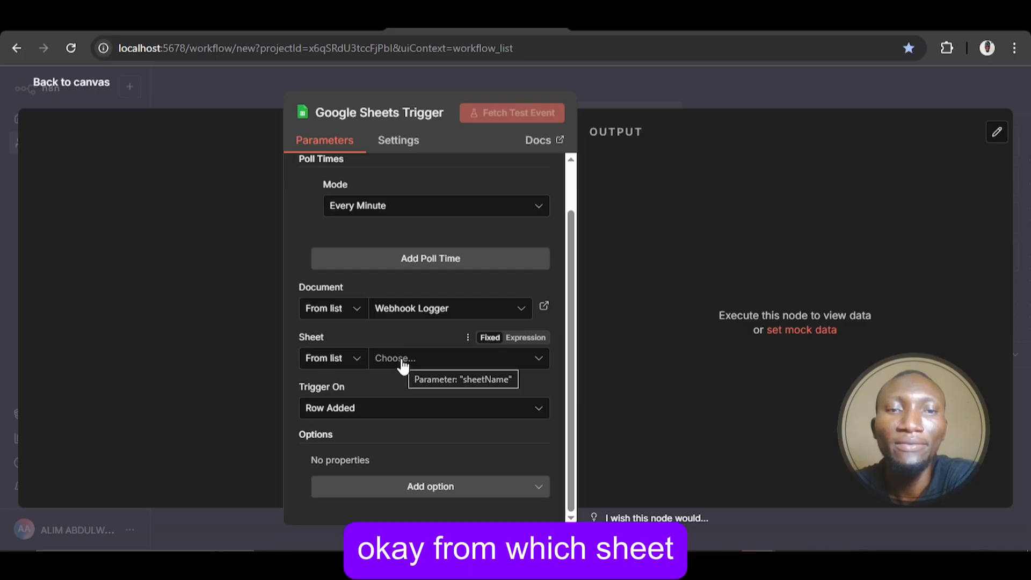
click(403, 364)
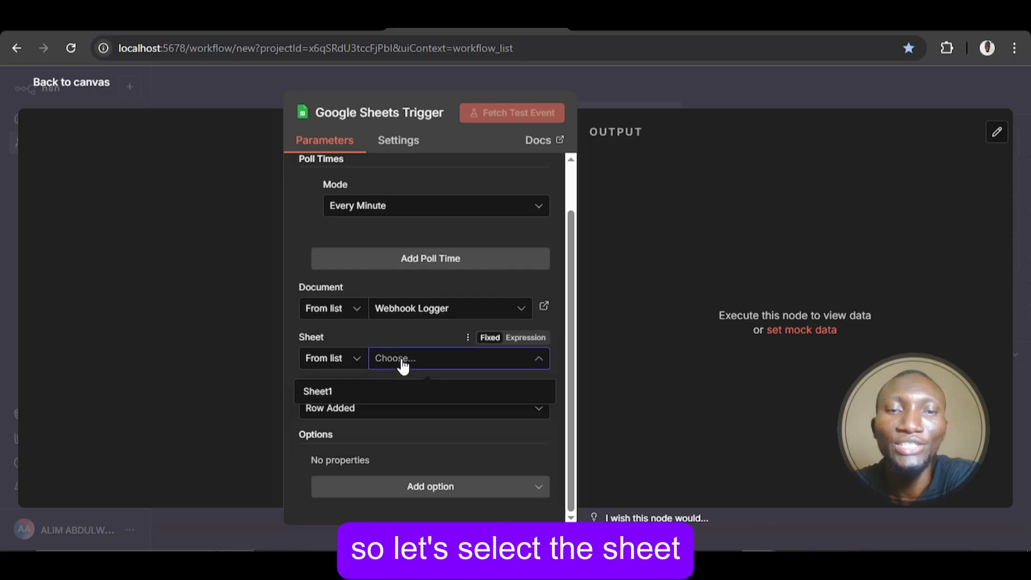
click(375, 396)
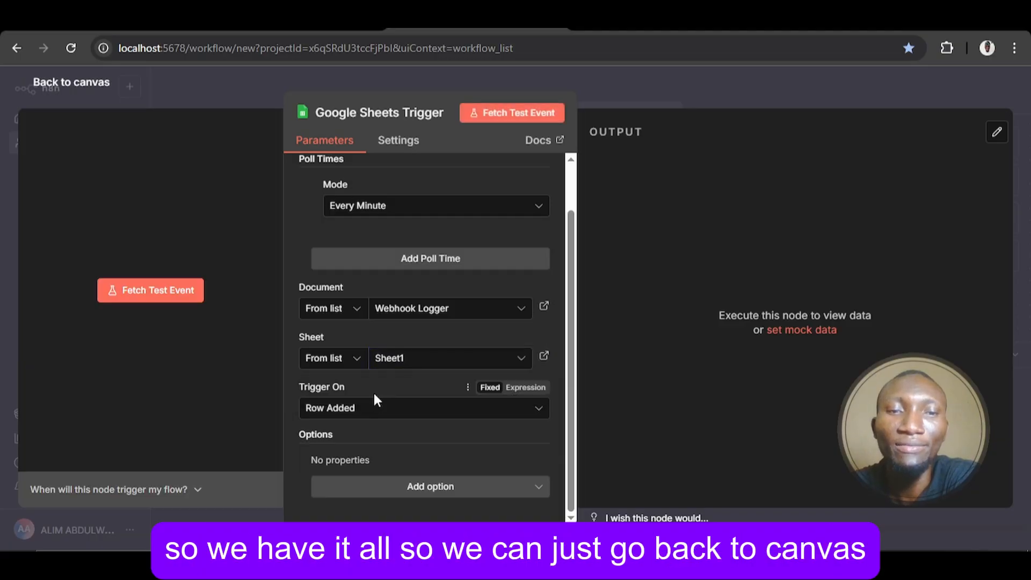
click(83, 90)
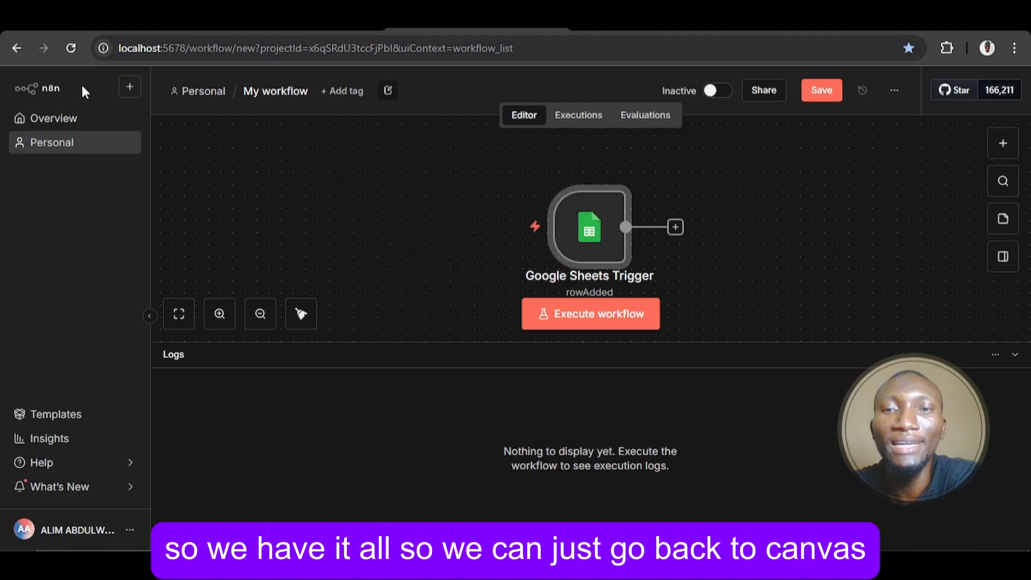
Collapse the execution logs and fit the workflow to the enlarged canvas.
click(180, 315)
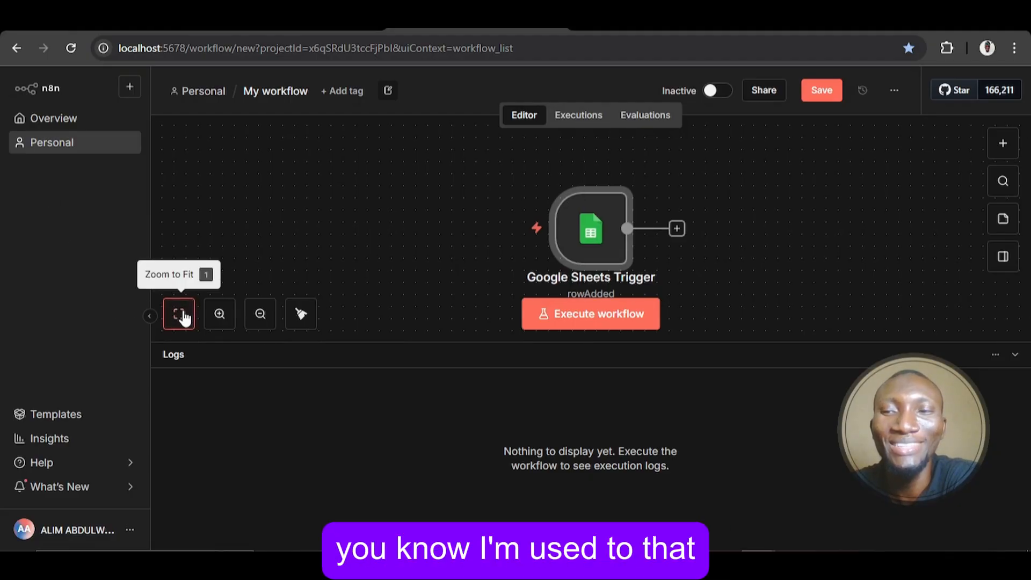
click(1016, 357)
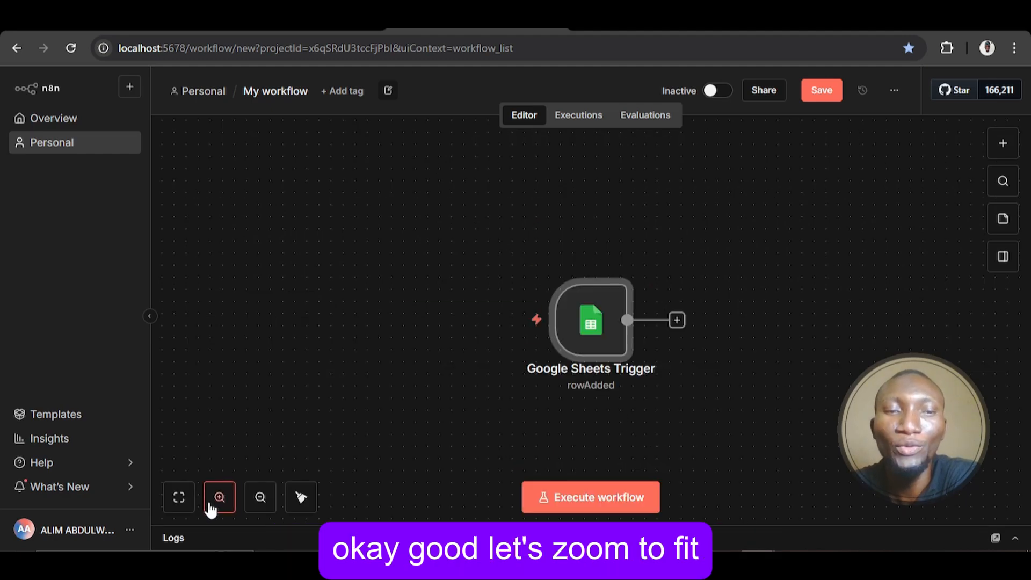
click(180, 507)
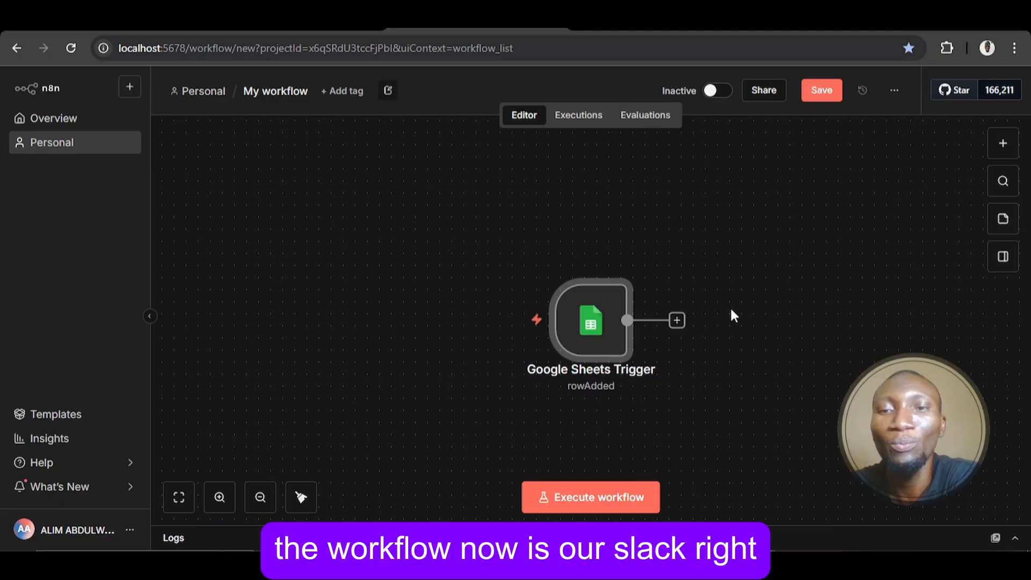
Add a Slack node with the Send a message action after the Google Sheets Trigger.
click(679, 324)
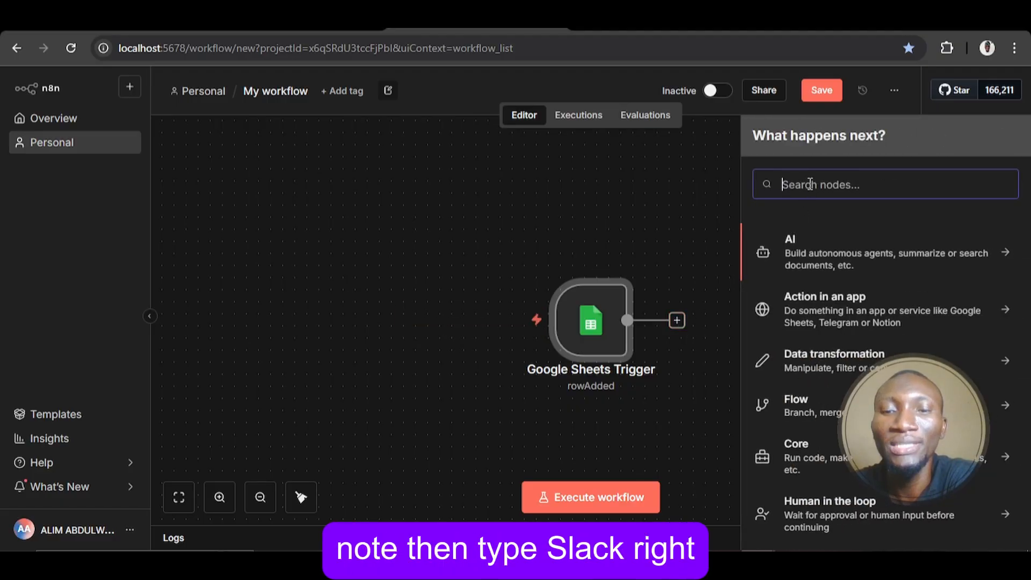
text(sl)
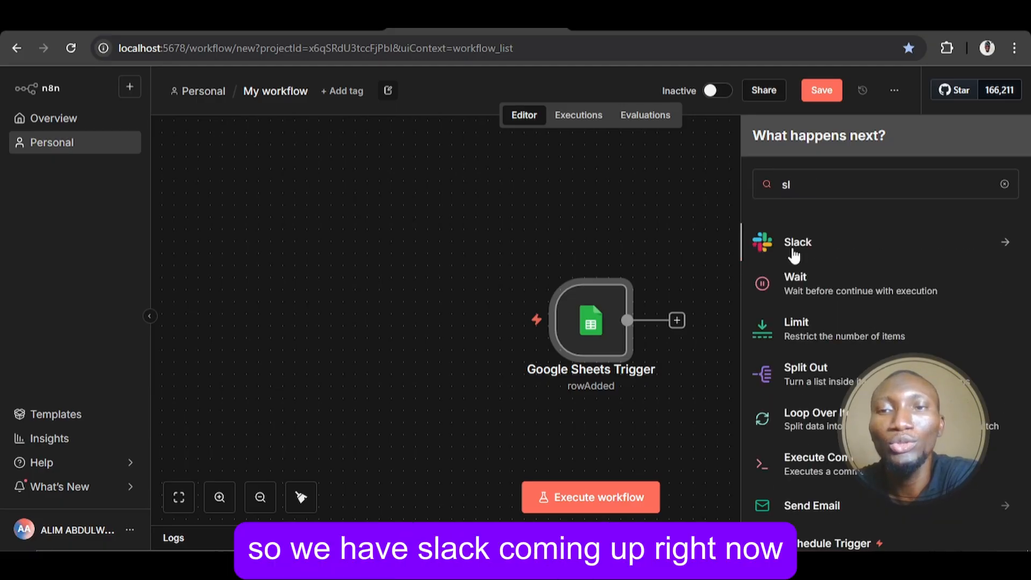
click(794, 242)
scroll(801, 302, down, 1)
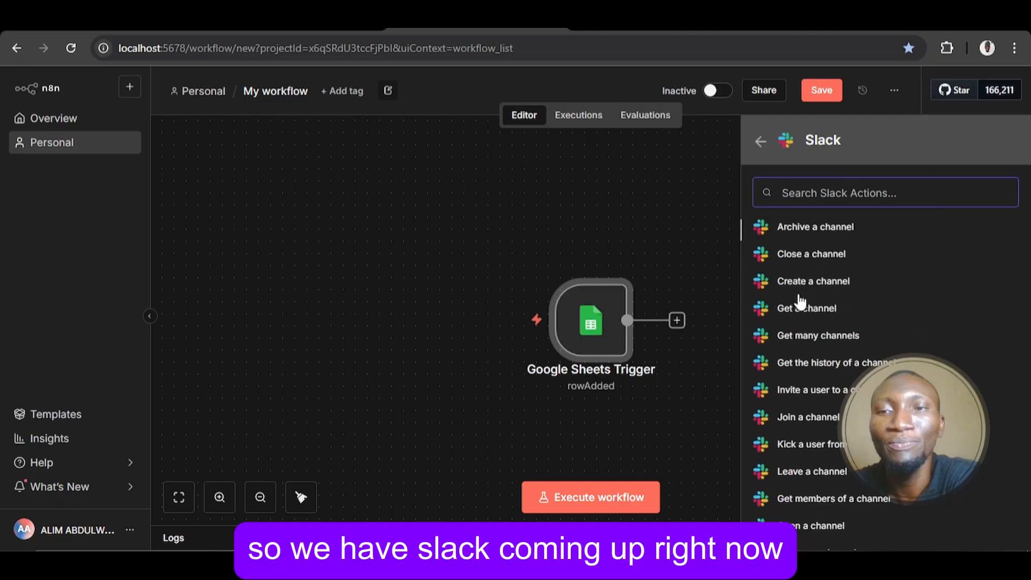
scroll(800, 302, up, 1)
scroll(800, 302, down, 1)
scroll(800, 303, down, 5)
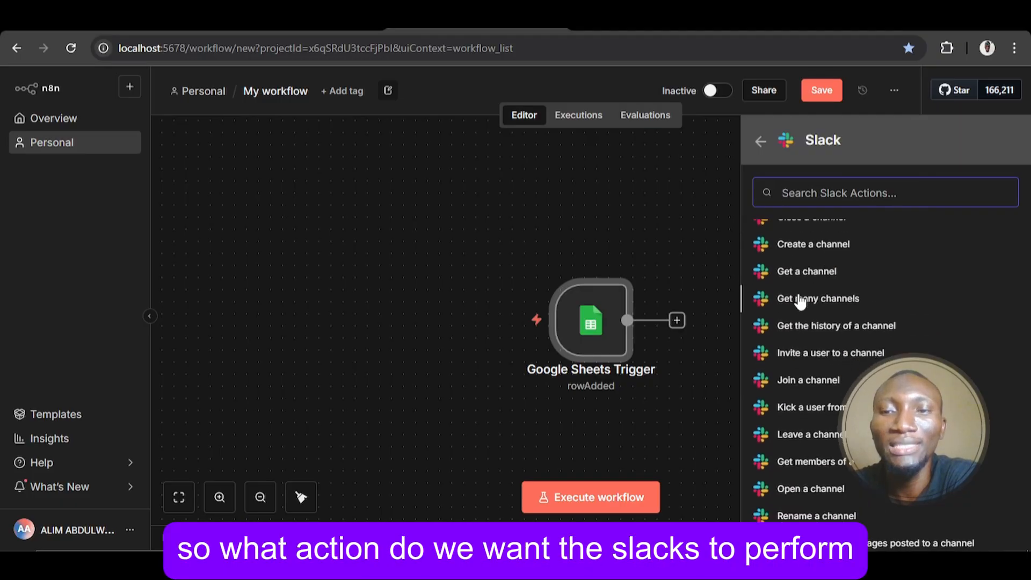
scroll(801, 303, down, 3)
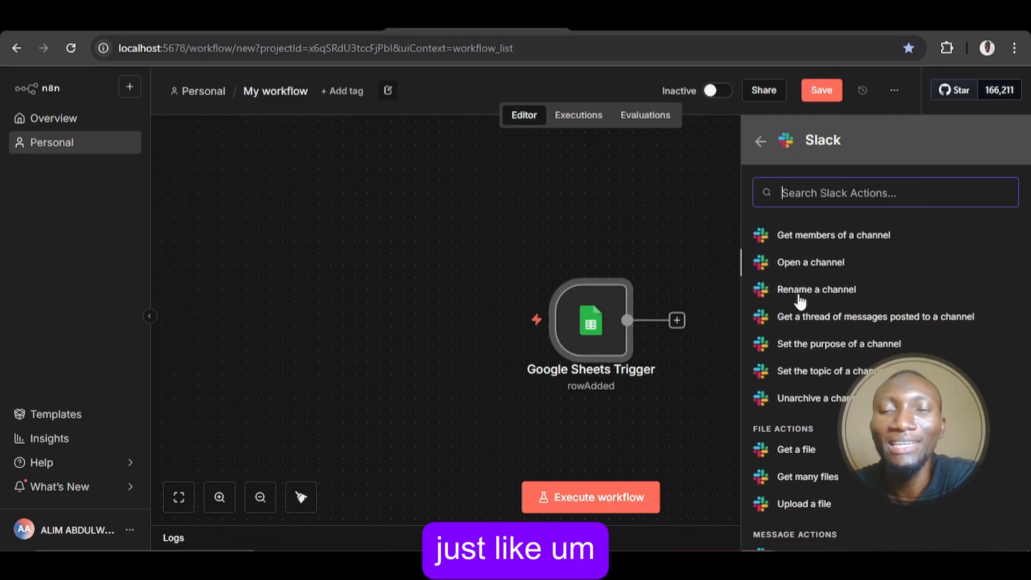
scroll(800, 302, up, 2)
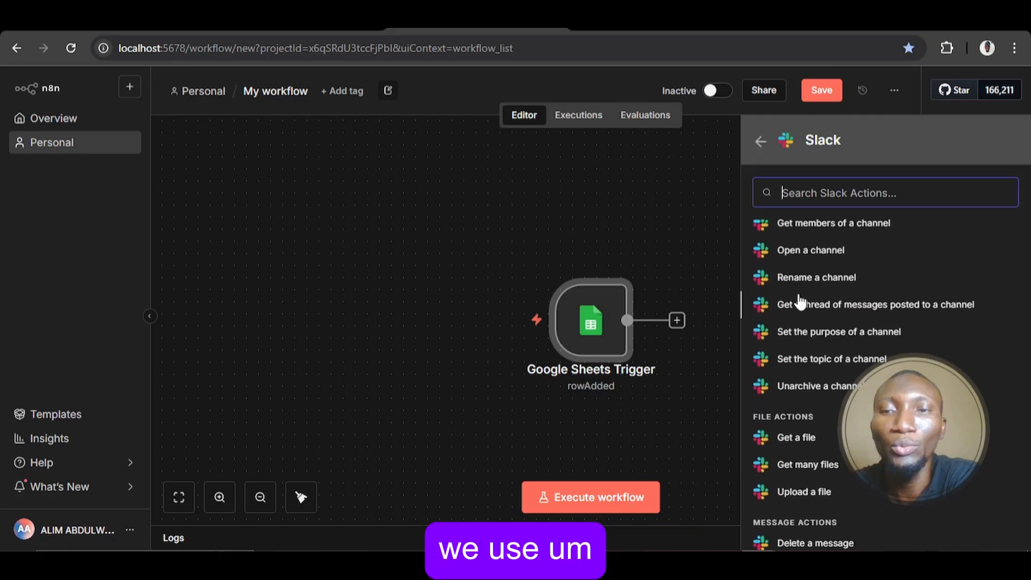
scroll(801, 302, down, 1)
scroll(801, 303, up, 1)
scroll(801, 302, down, 4)
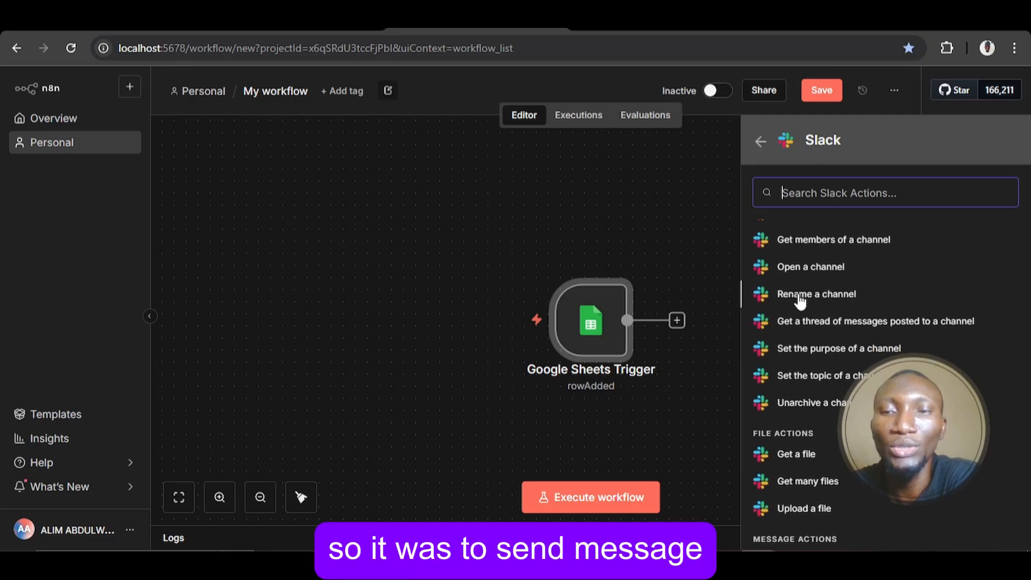
scroll(800, 302, up, 1)
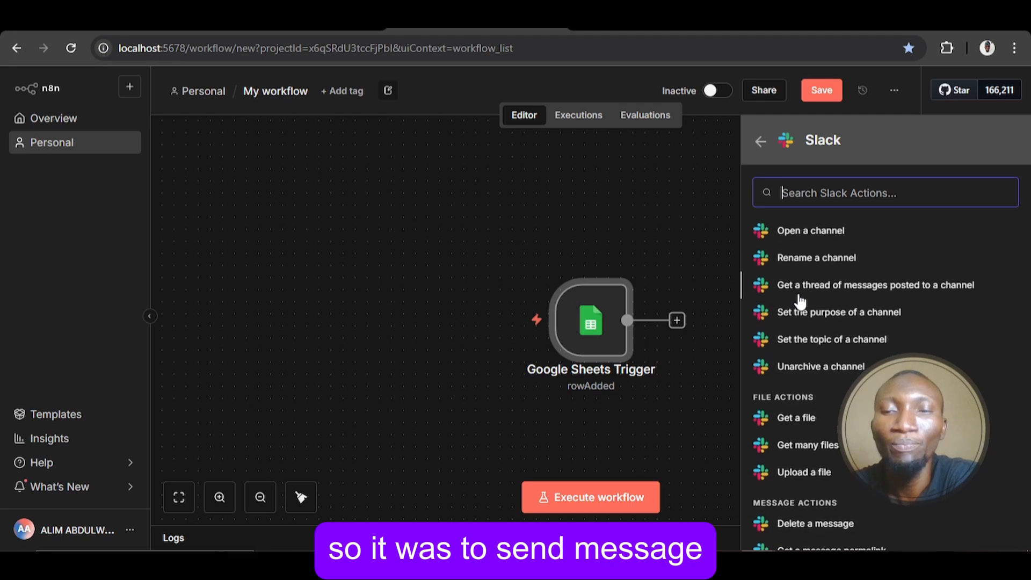
scroll(800, 301, down, 3)
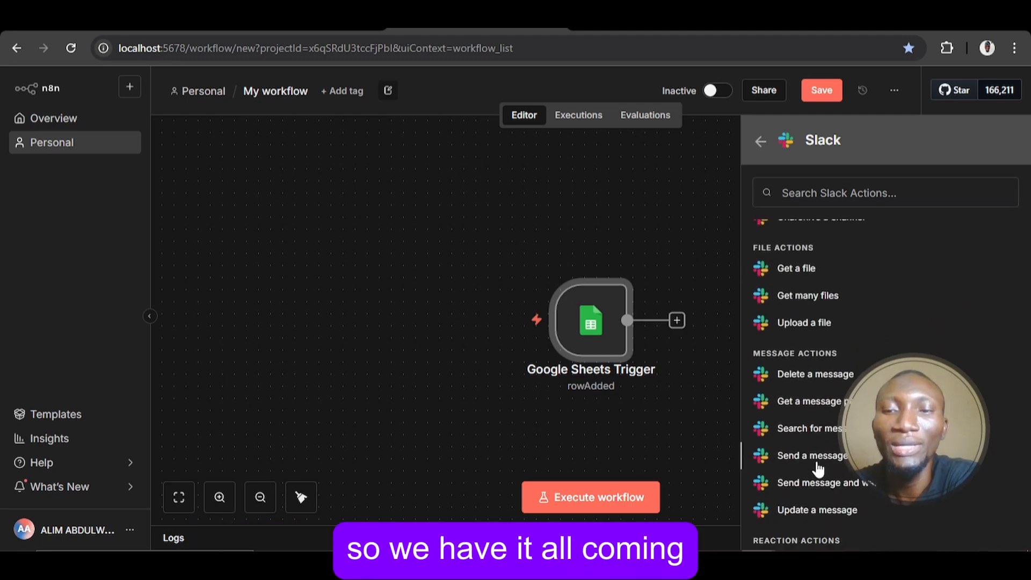
click(815, 457)
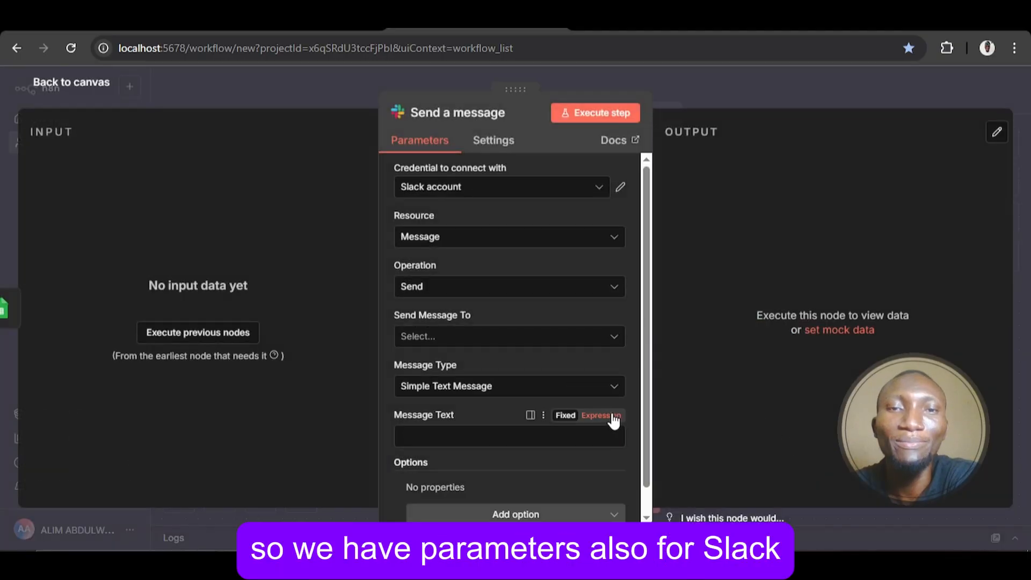
Examine the parameters of the Slack Send a message node.
scroll(562, 323, down, 1)
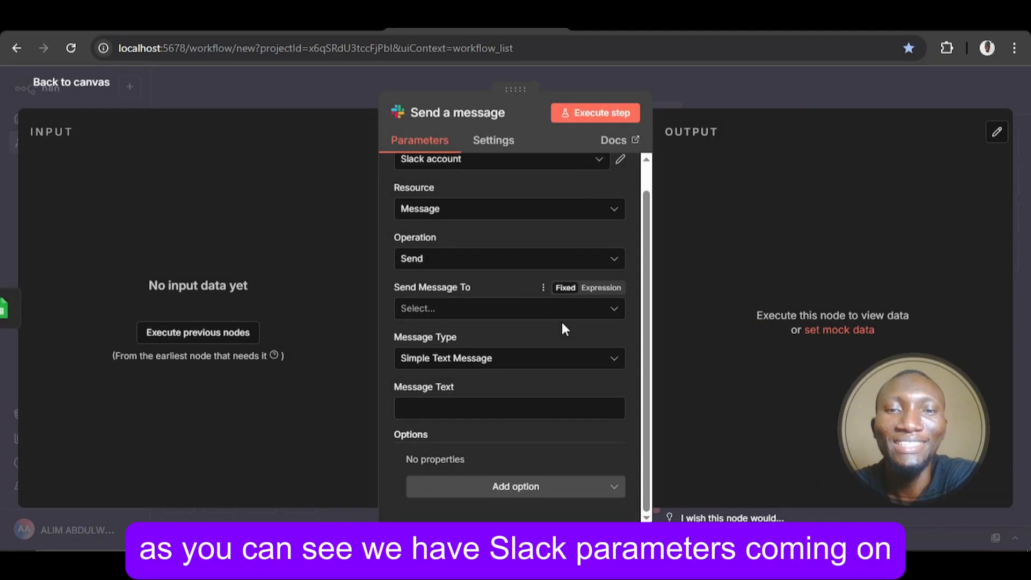
scroll(562, 322, up, 1)
scroll(562, 322, down, 1)
scroll(562, 323, up, 1)
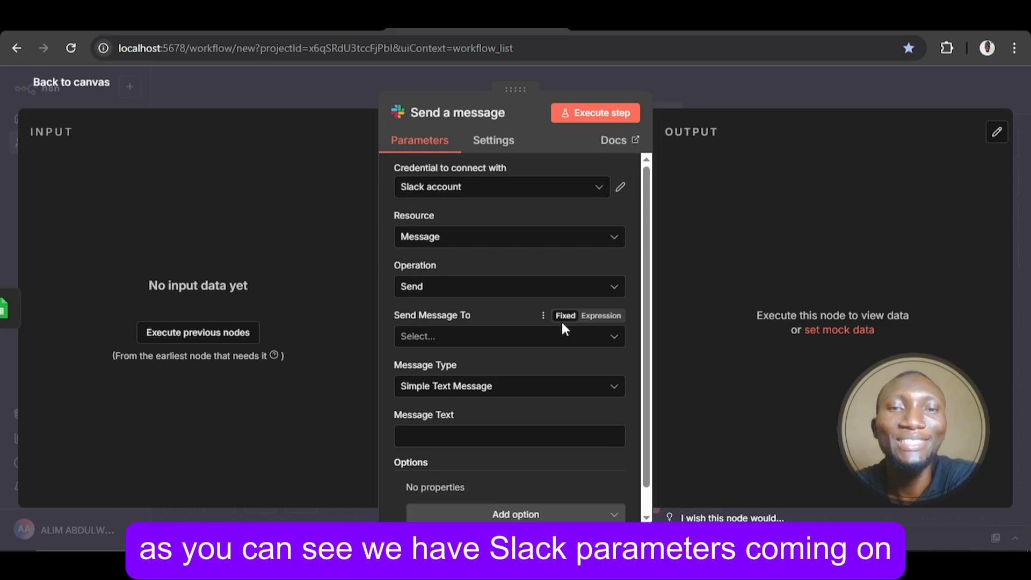
scroll(562, 323, down, 1)
scroll(562, 322, up, 1)
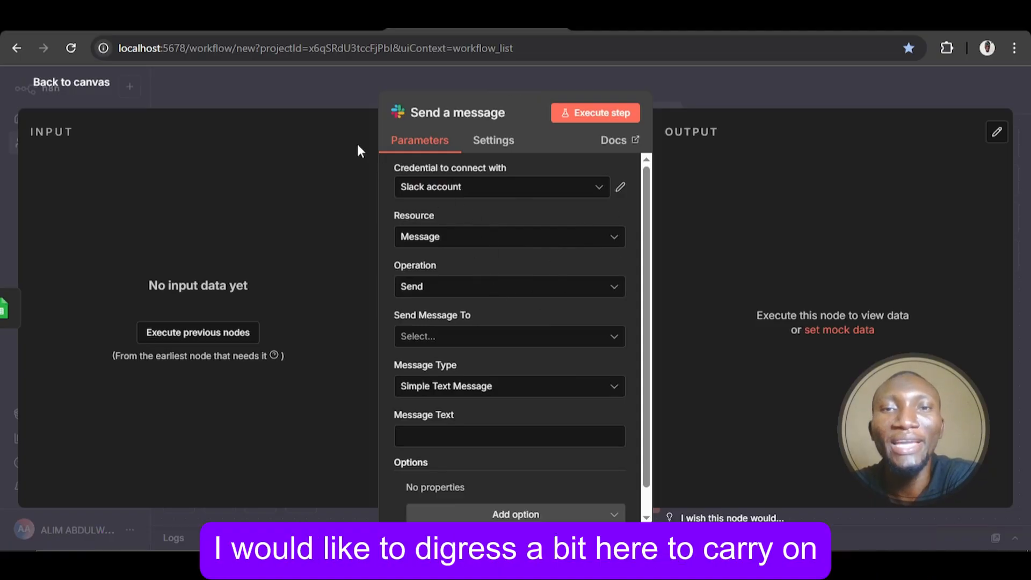
Return to the canvas and delete the Slack Send a message node from the workflow.
click(84, 86)
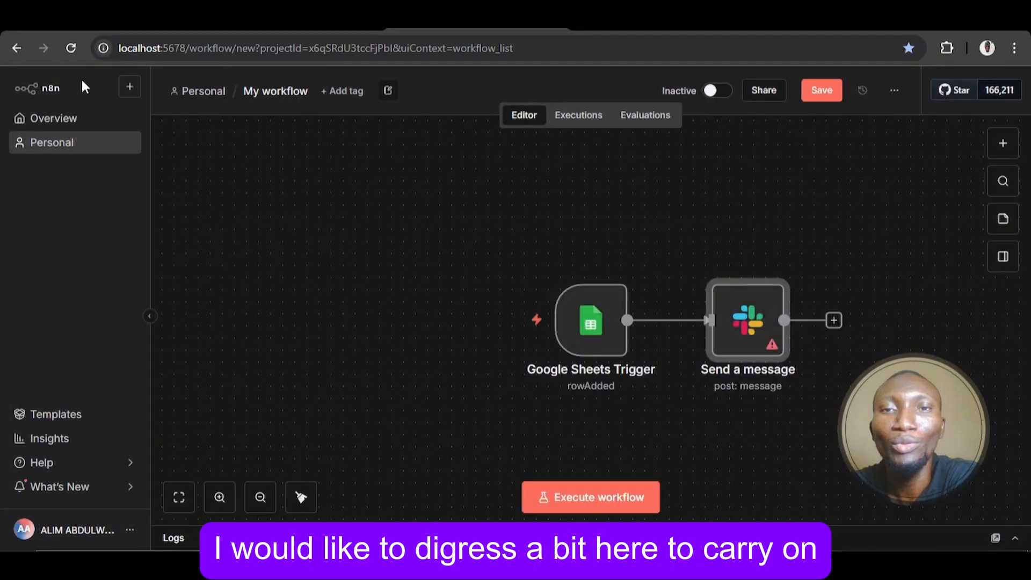
click(179, 493)
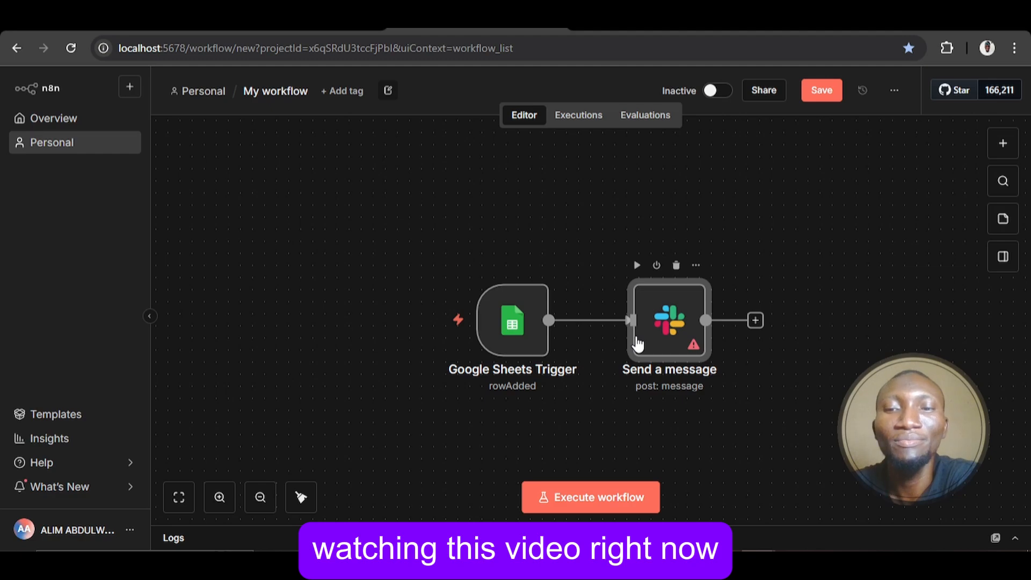
key(Delete)
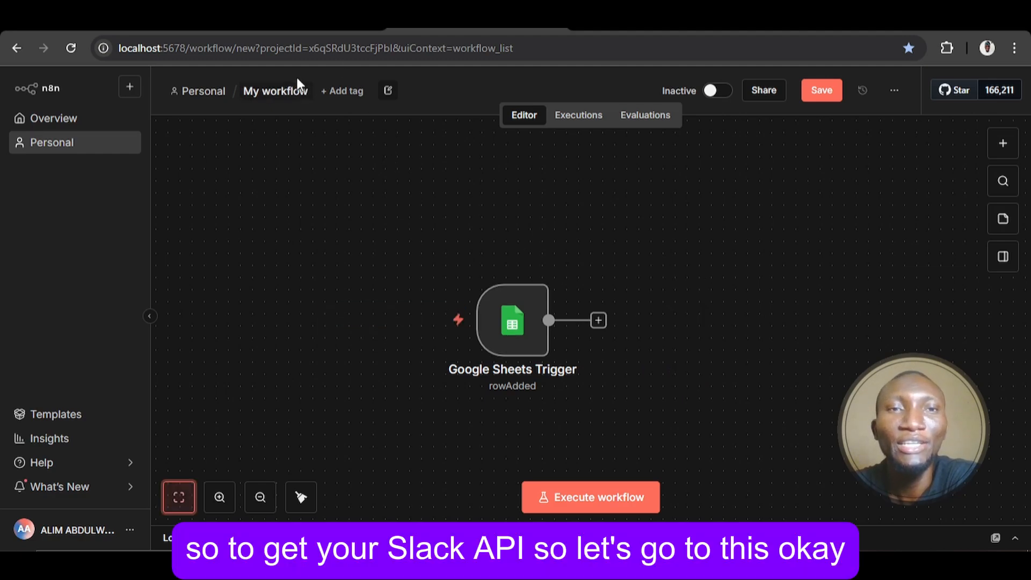
Switch to the Slack Developers site and start a new app from scratch under Your Apps.
click(304, 28)
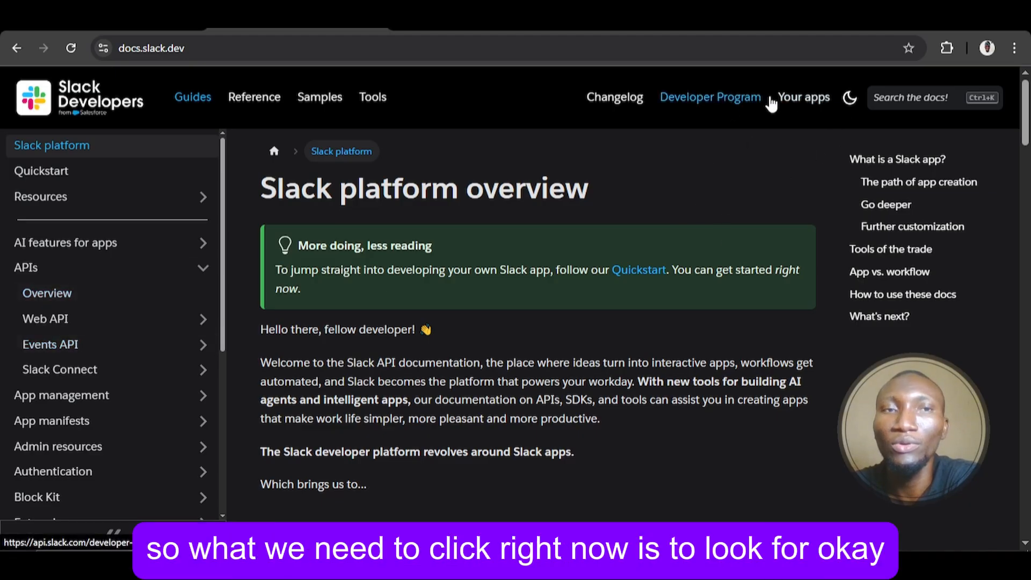
click(797, 98)
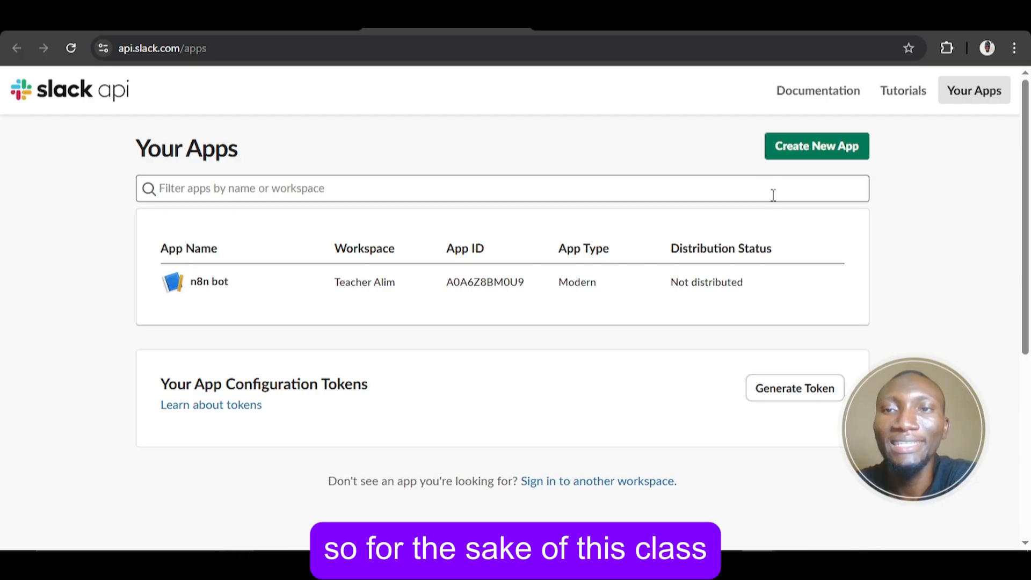
click(787, 153)
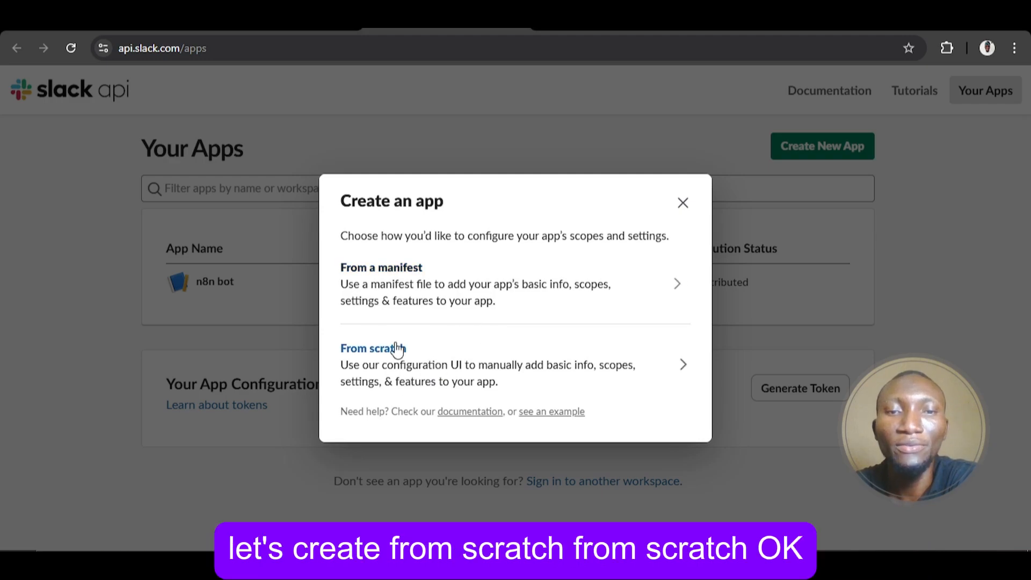
click(435, 359)
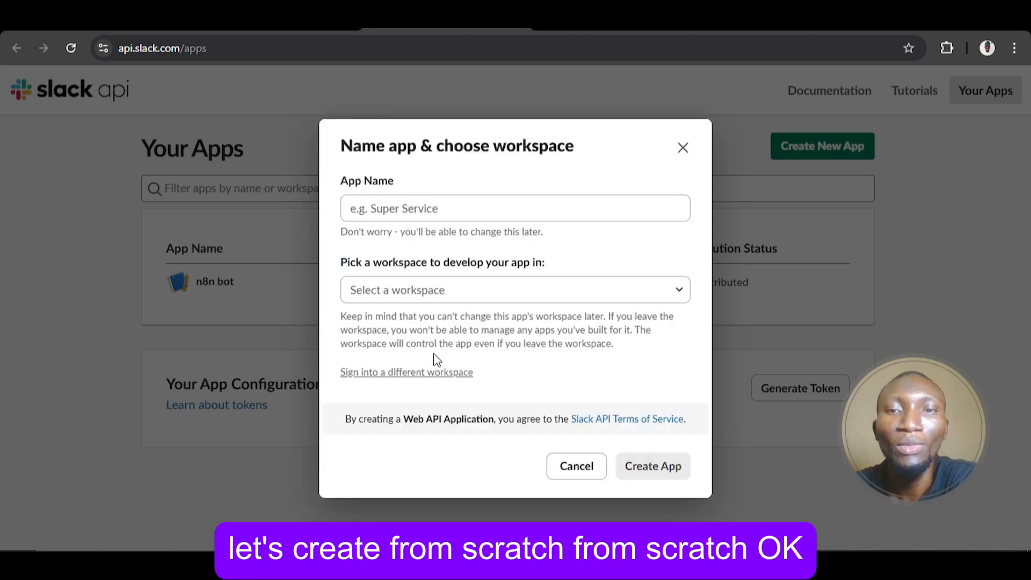
Name the app n8n bot 001, choose the available workspace for it and create the app.
click(493, 209)
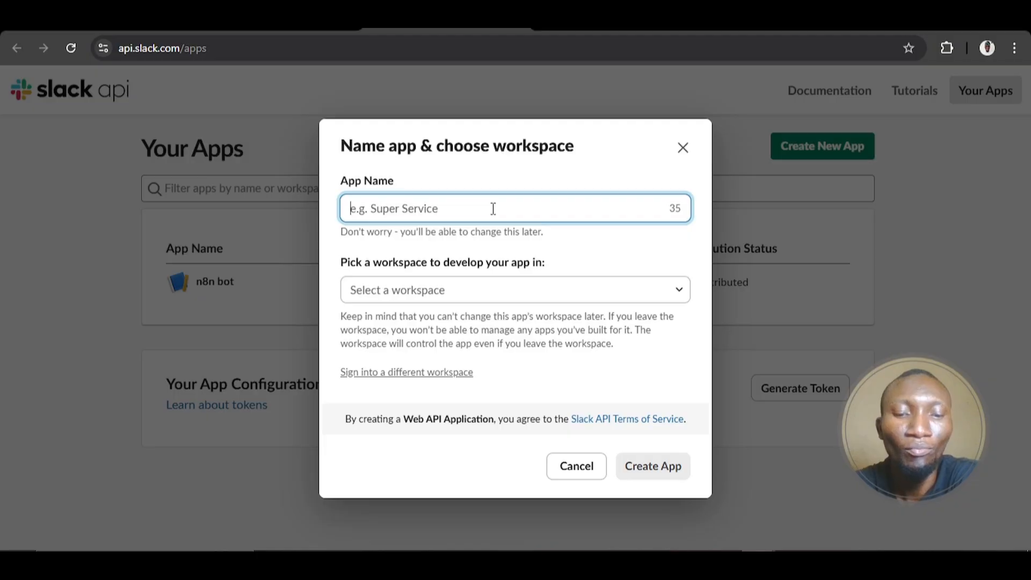
text(n8n)
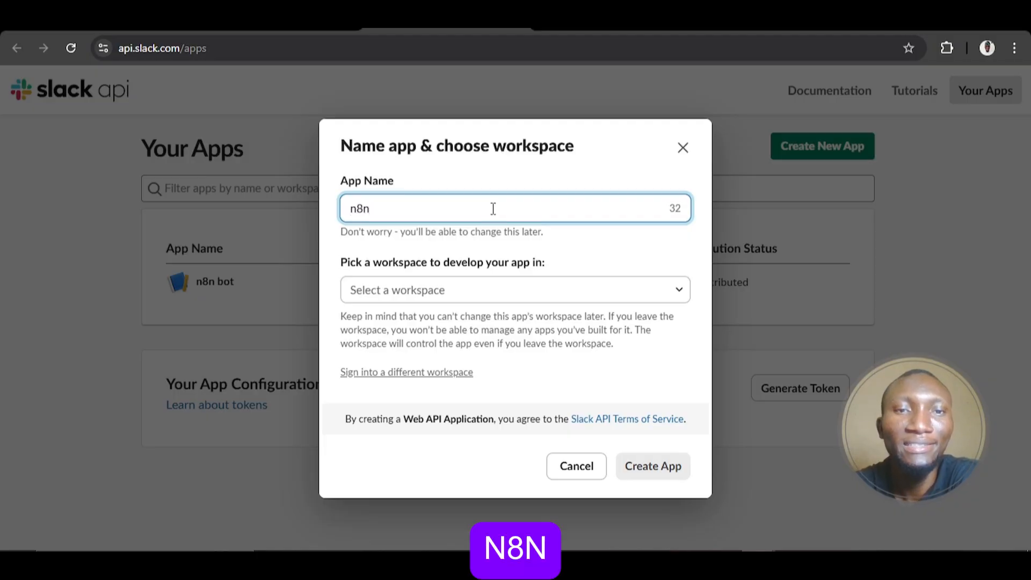
text( b)
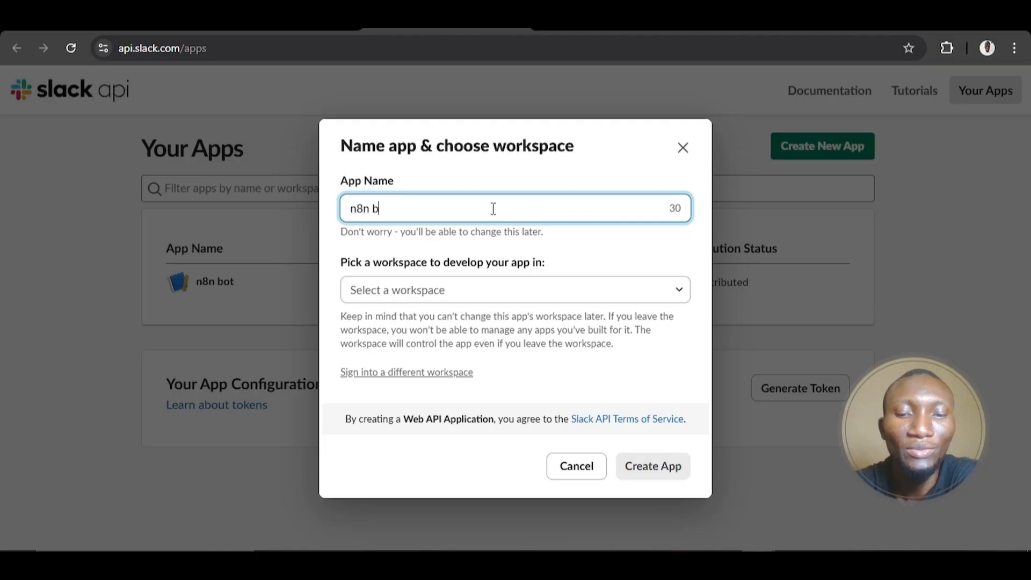
text(ot 001)
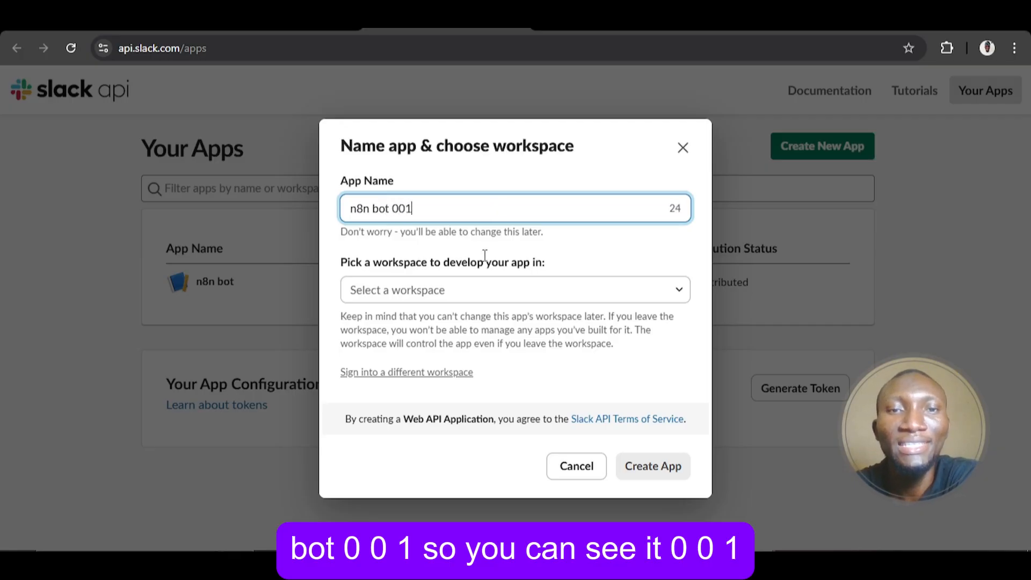
click(531, 293)
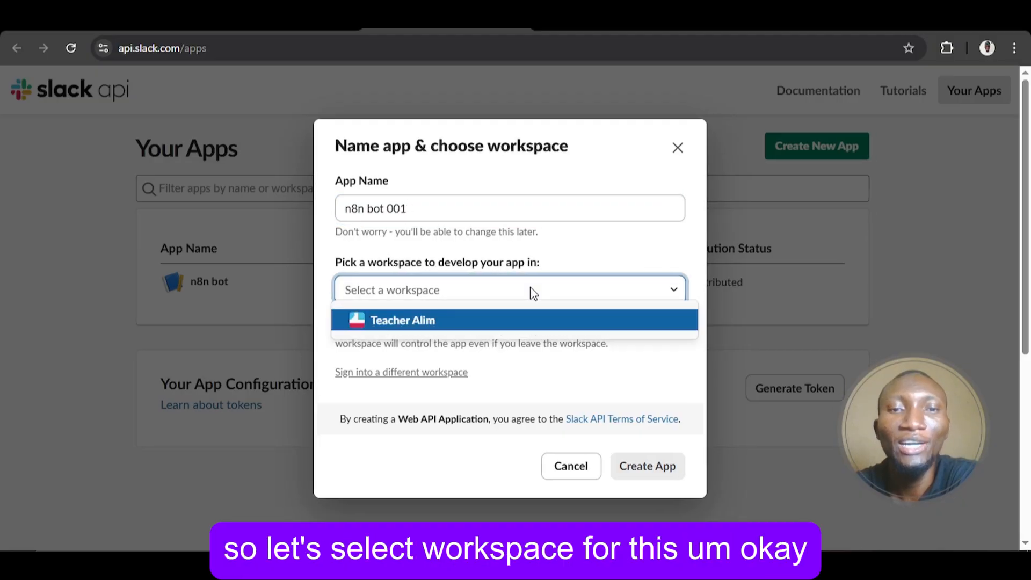
click(467, 322)
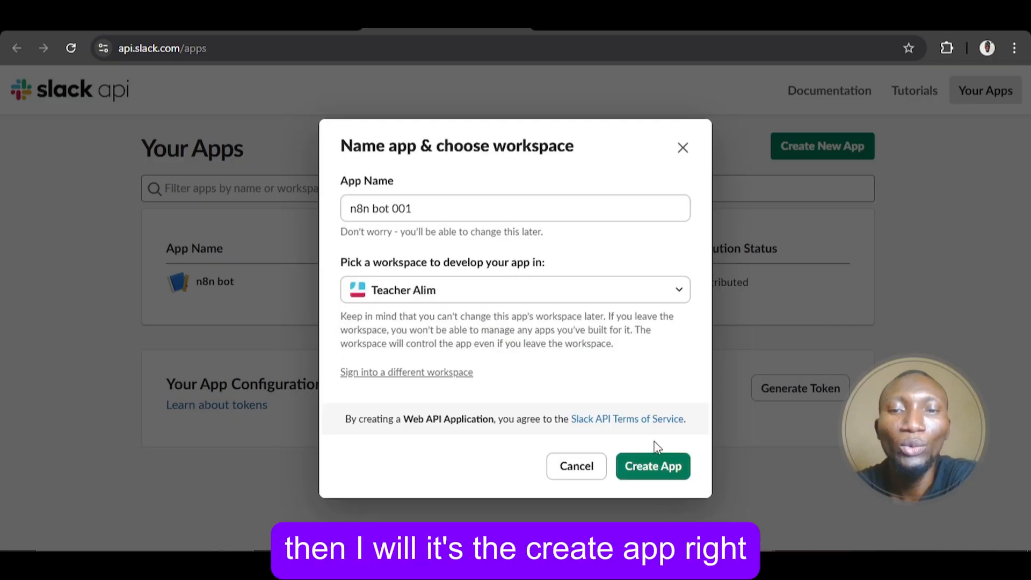
click(666, 471)
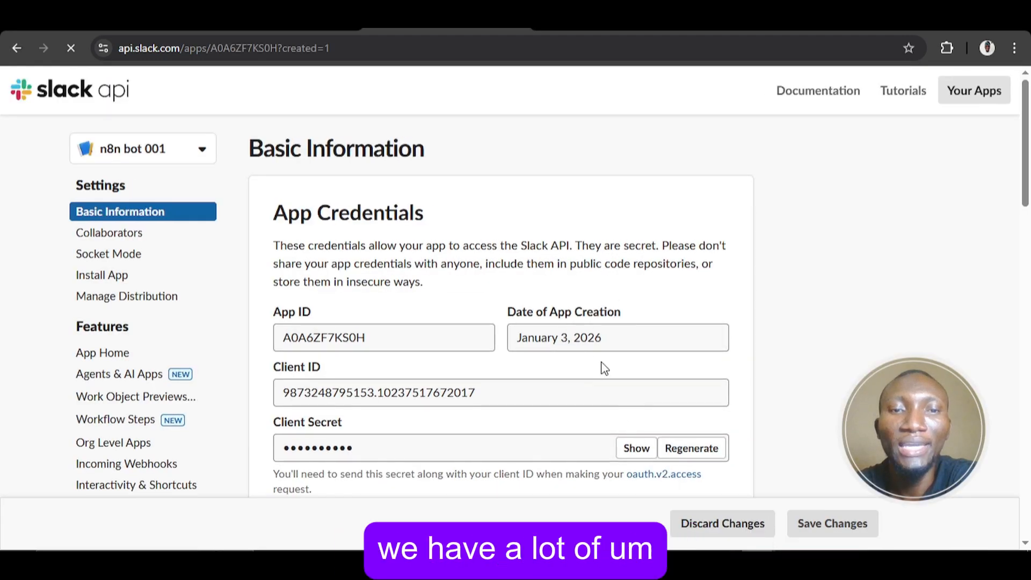
Examine the new app's credentials on its Basic Information page, from the App ID to the verification token.
scroll(603, 369, down, 4)
scroll(603, 369, down, 1)
scroll(604, 368, up, 4)
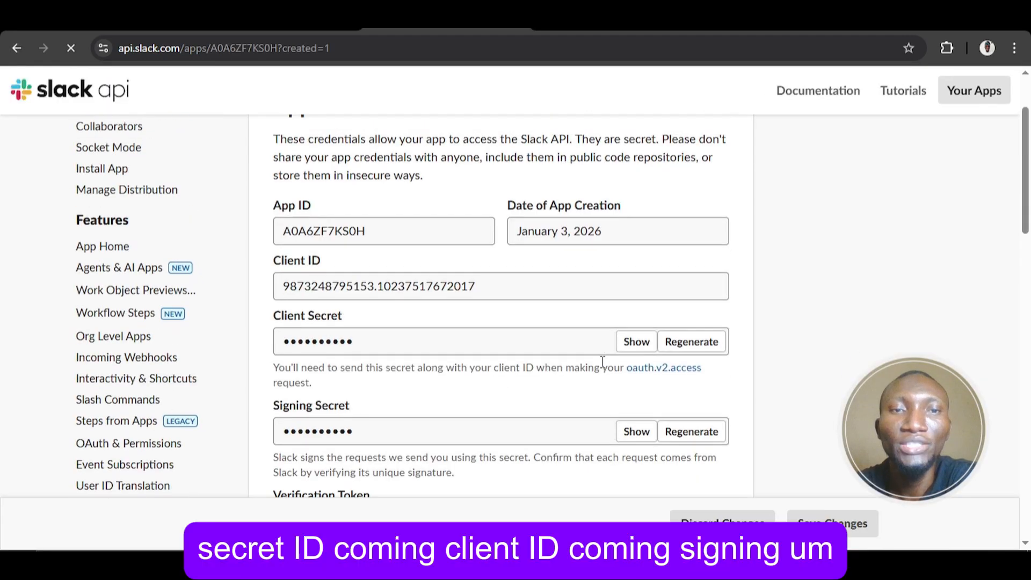
scroll(603, 368, down, 1)
scroll(604, 367, down, 2)
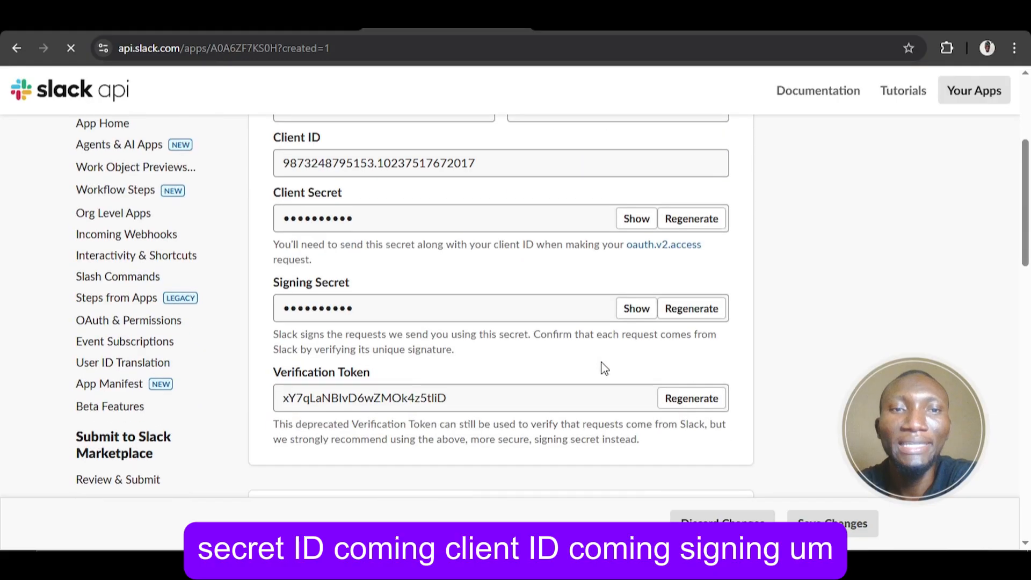
scroll(603, 362, up, 1)
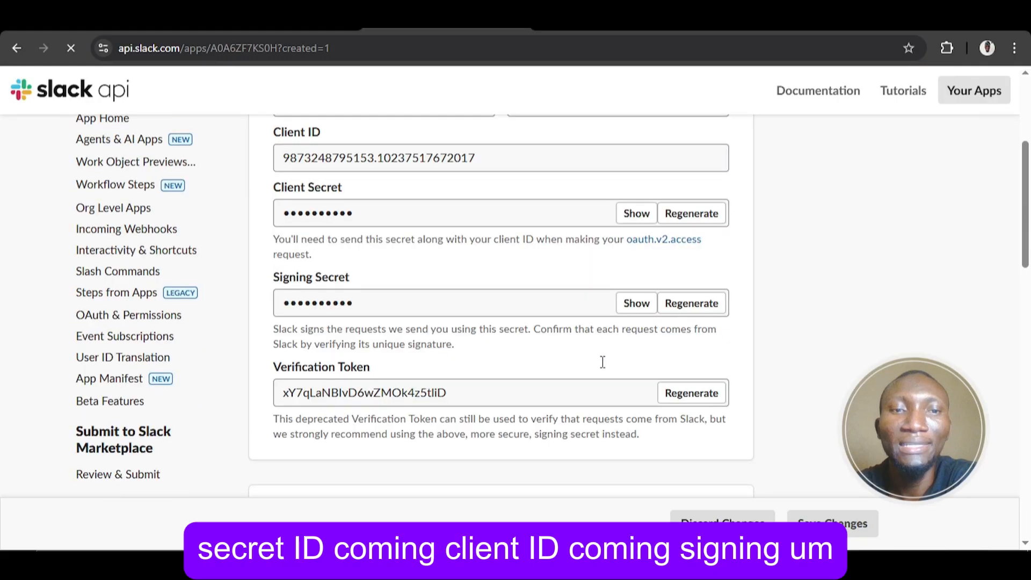
scroll(603, 362, down, 3)
scroll(603, 362, up, 1)
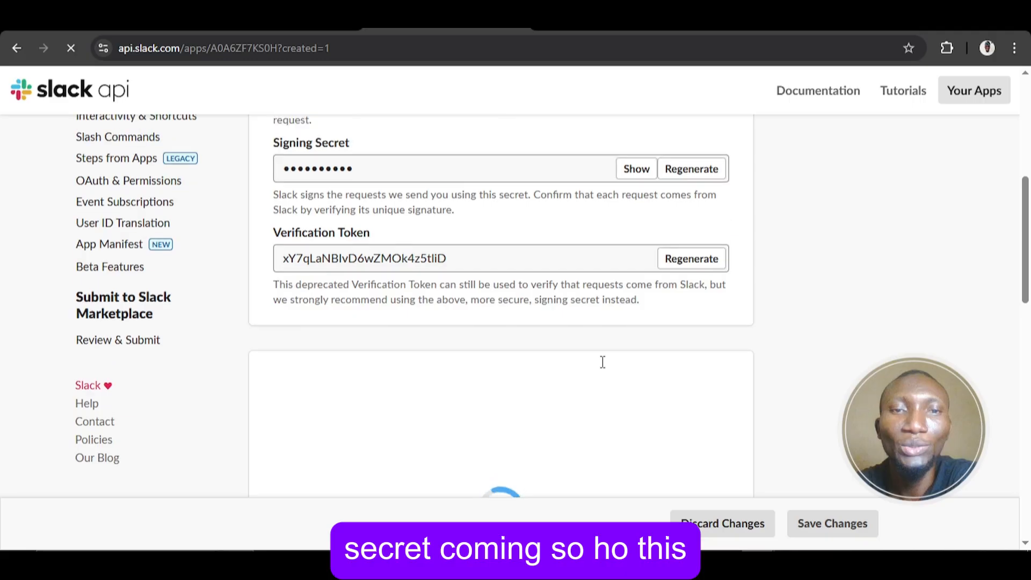
scroll(603, 362, up, 5)
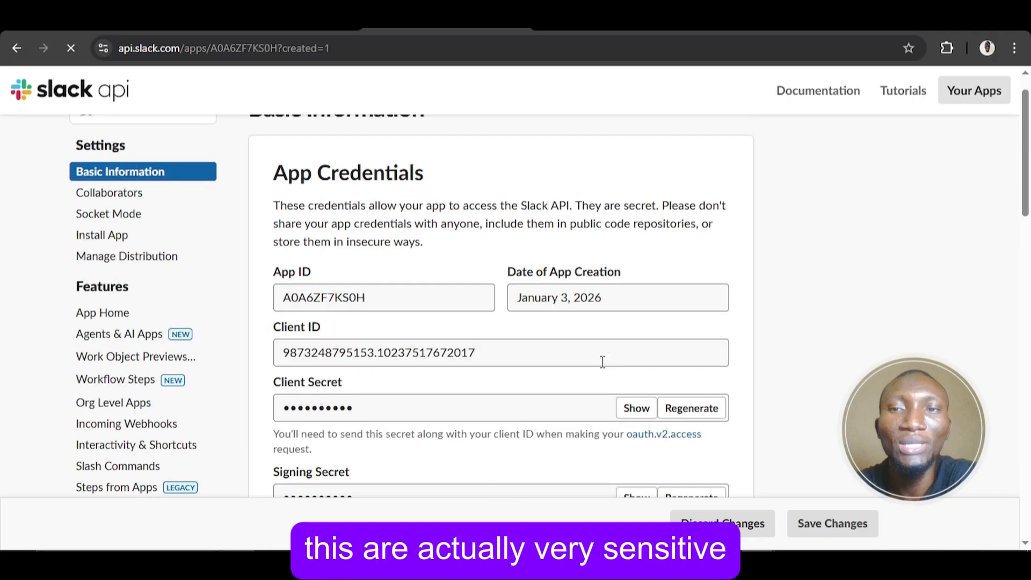
scroll(602, 362, down, 1)
scroll(603, 362, up, 1)
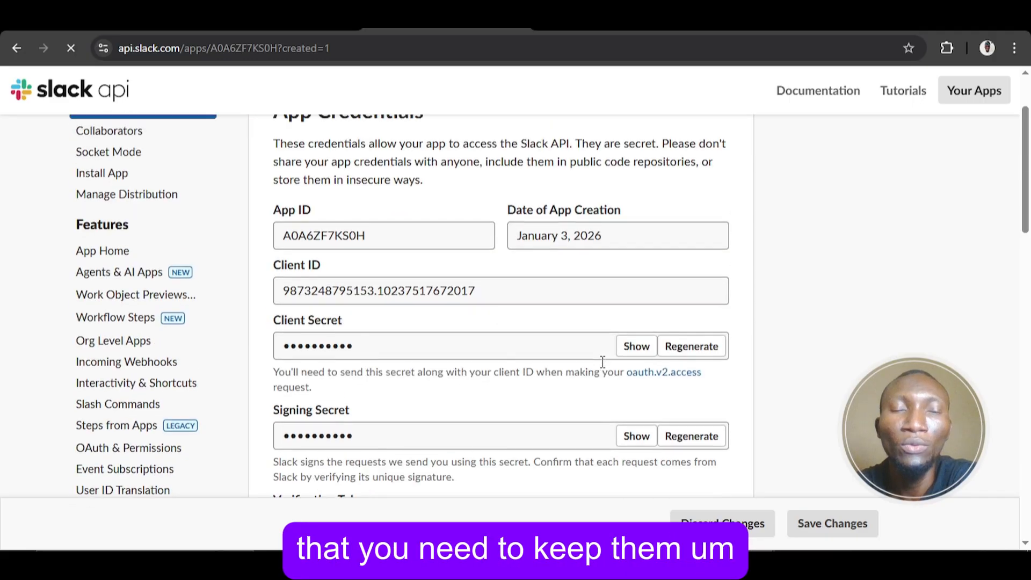
scroll(603, 362, up, 1)
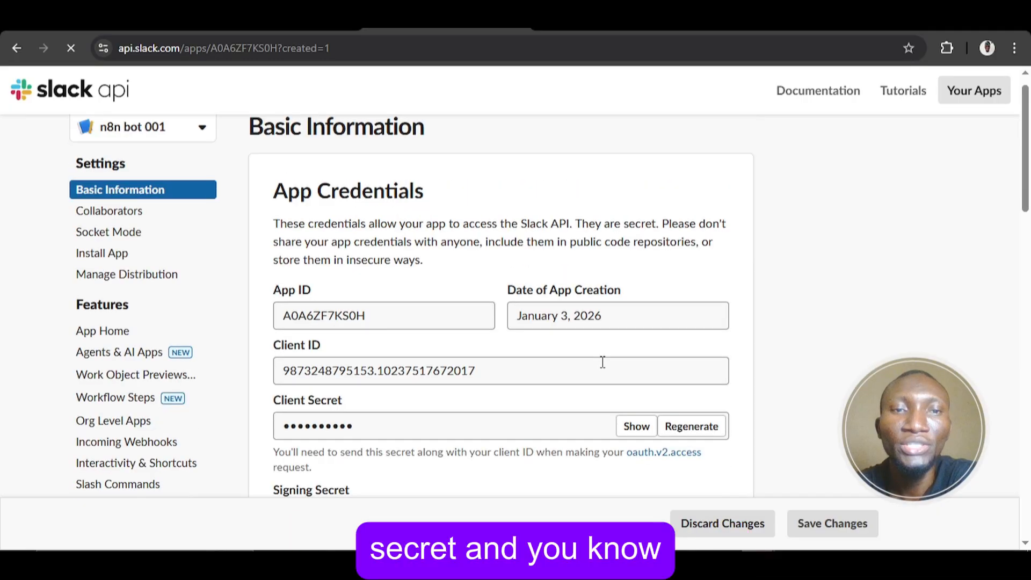
scroll(603, 362, down, 1)
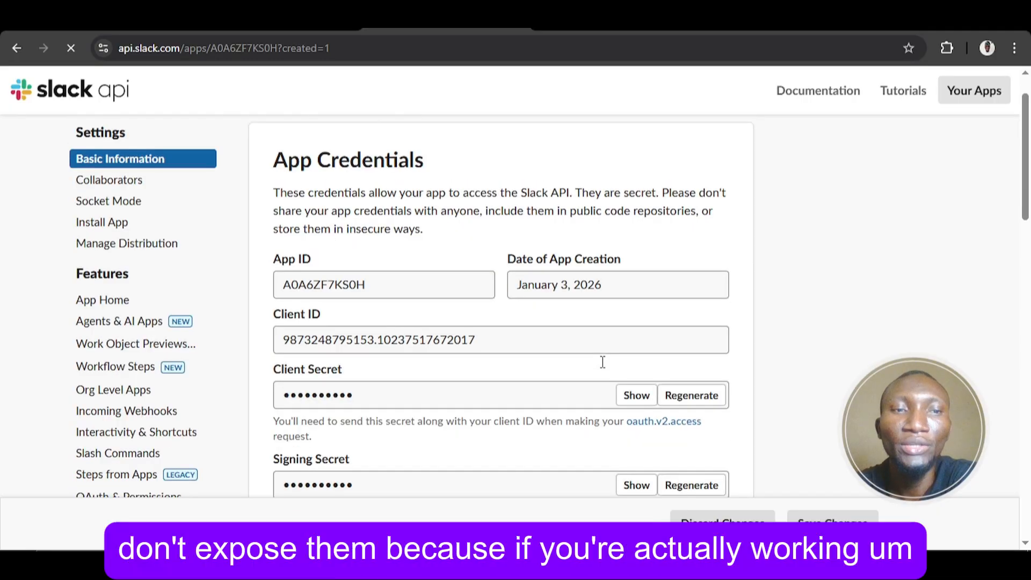
Open the app's OAuth & Permissions settings and go to the Scopes section.
scroll(602, 362, up, 1)
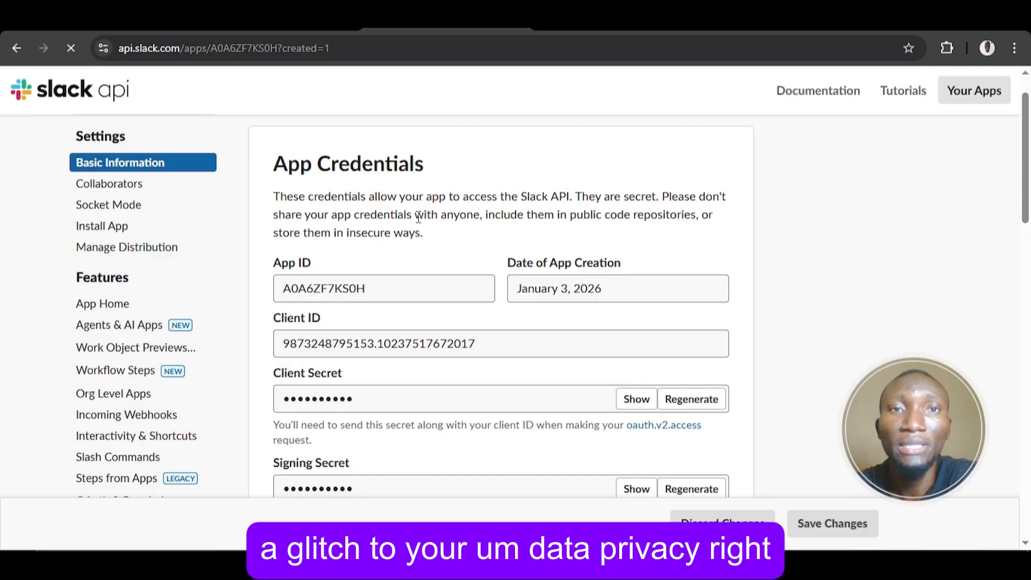
scroll(430, 204, down, 2)
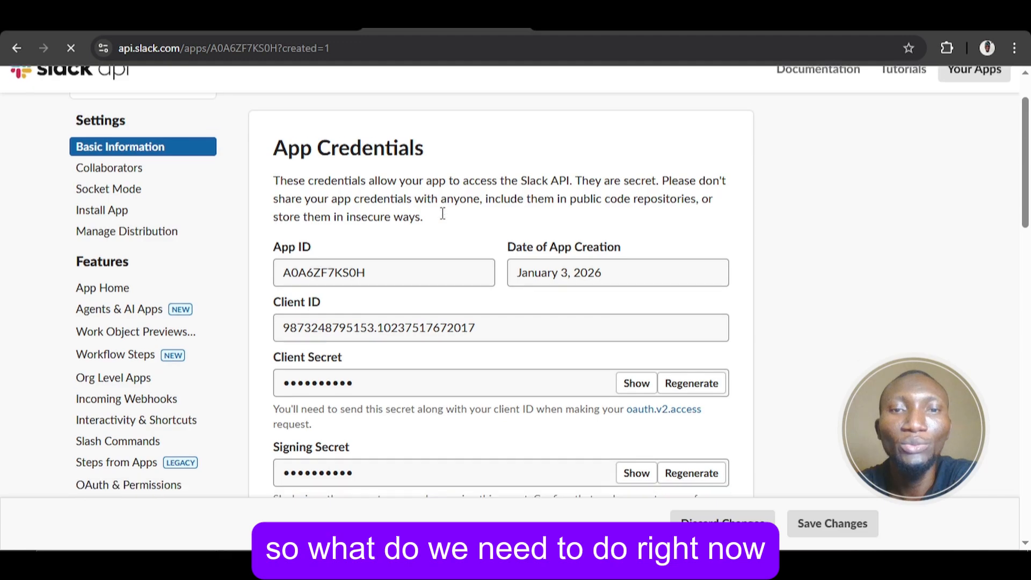
scroll(444, 219, down, 4)
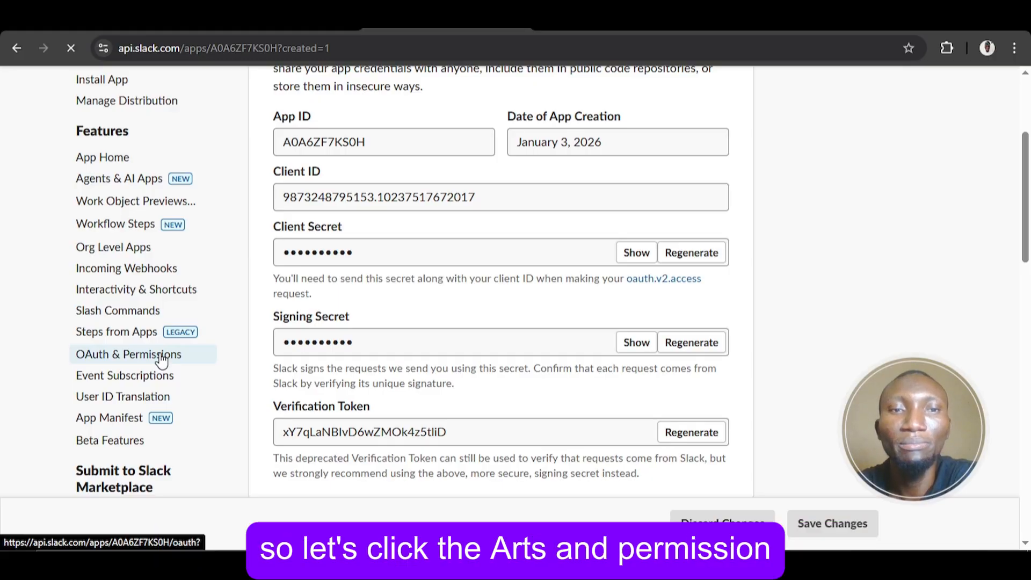
click(162, 360)
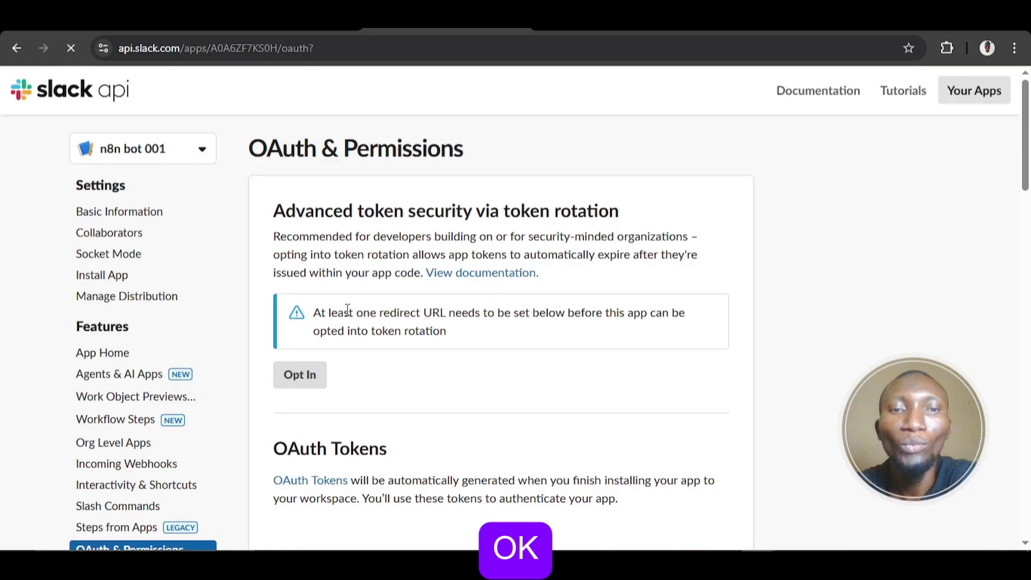
scroll(348, 310, down, 3)
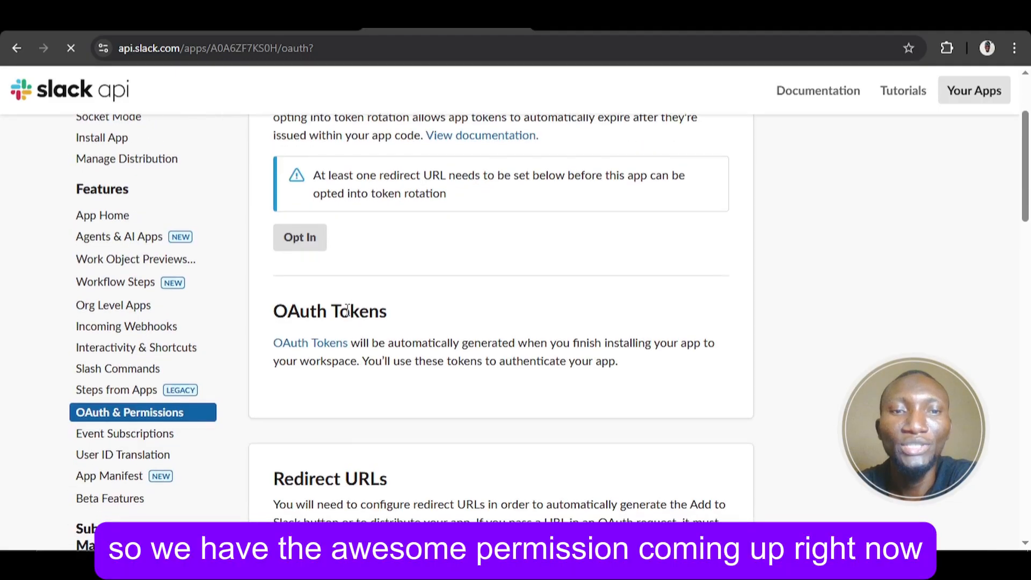
scroll(348, 310, down, 5)
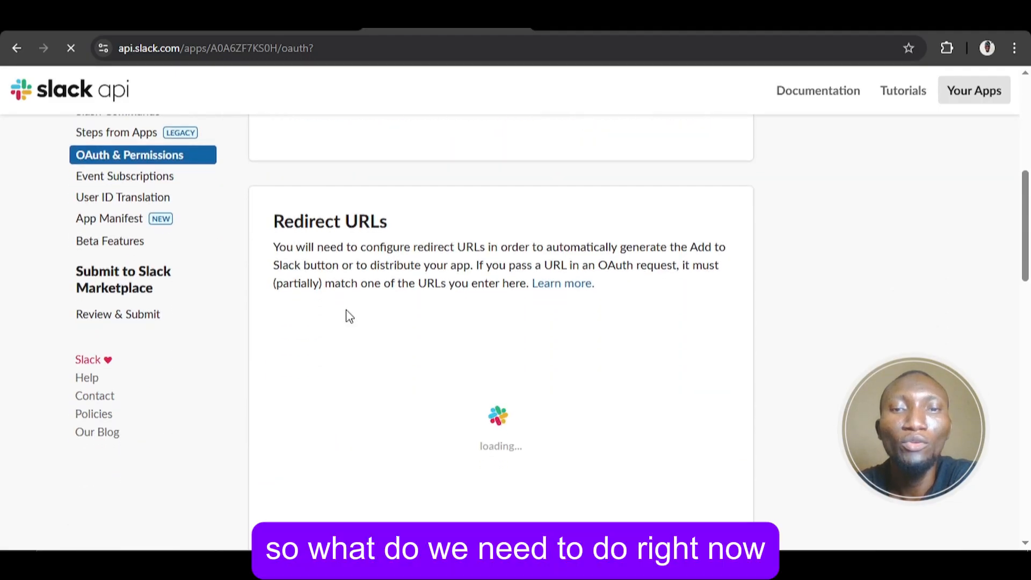
scroll(348, 316, down, 4)
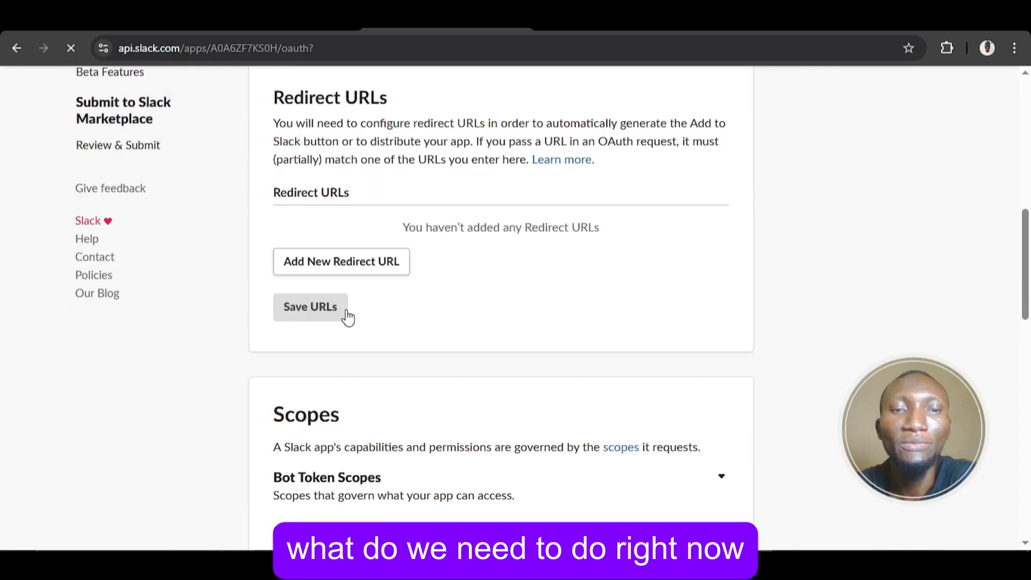
scroll(348, 317, down, 5)
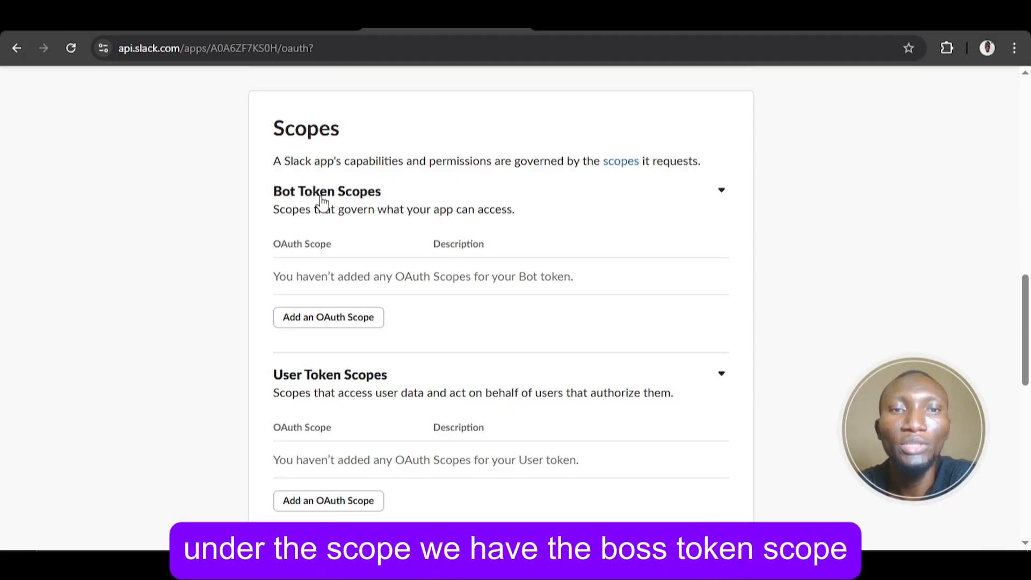
Add the chat:write scope to the Bot Token Scopes.
scroll(361, 199, down, 1)
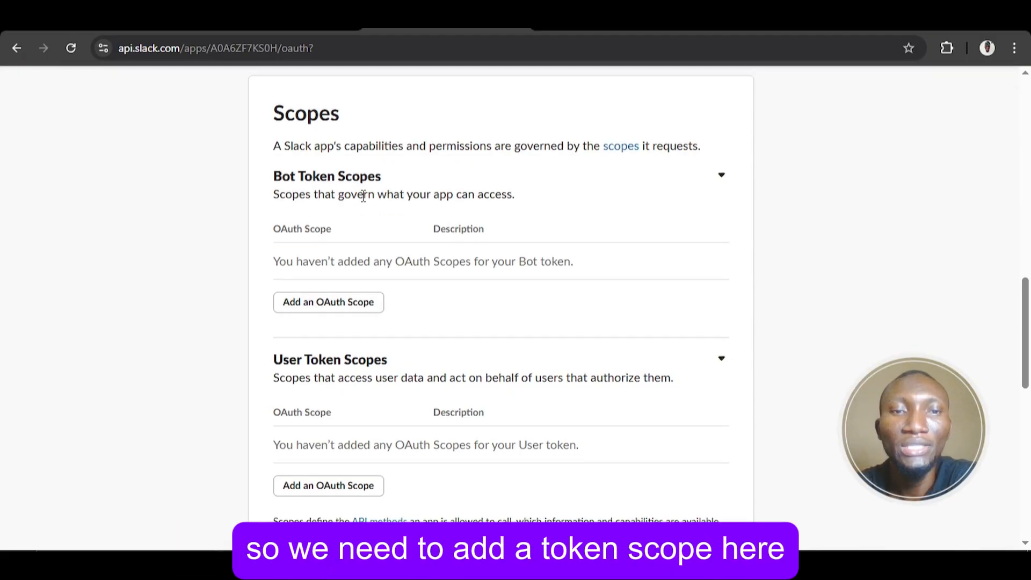
click(340, 294)
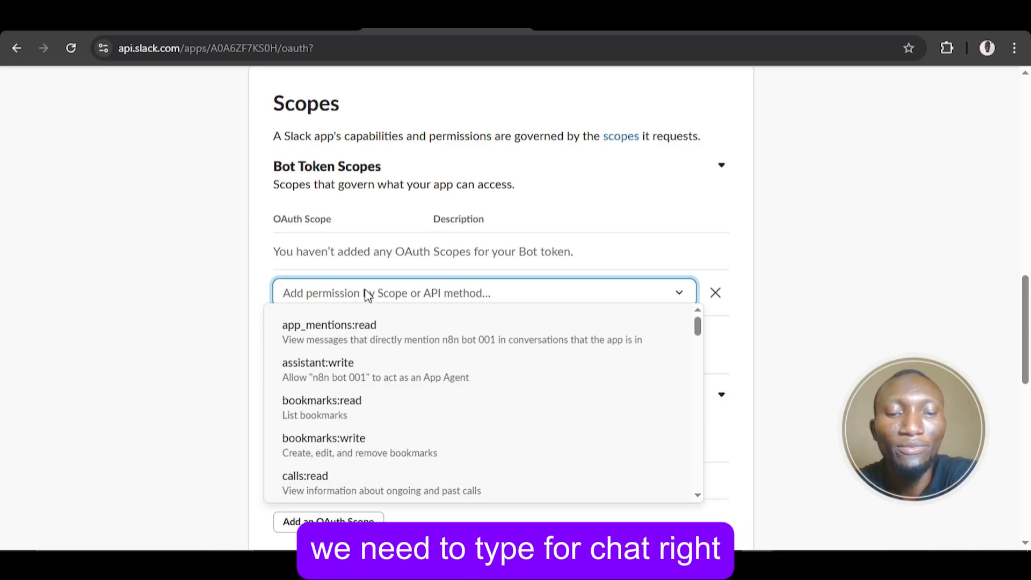
text(cha)
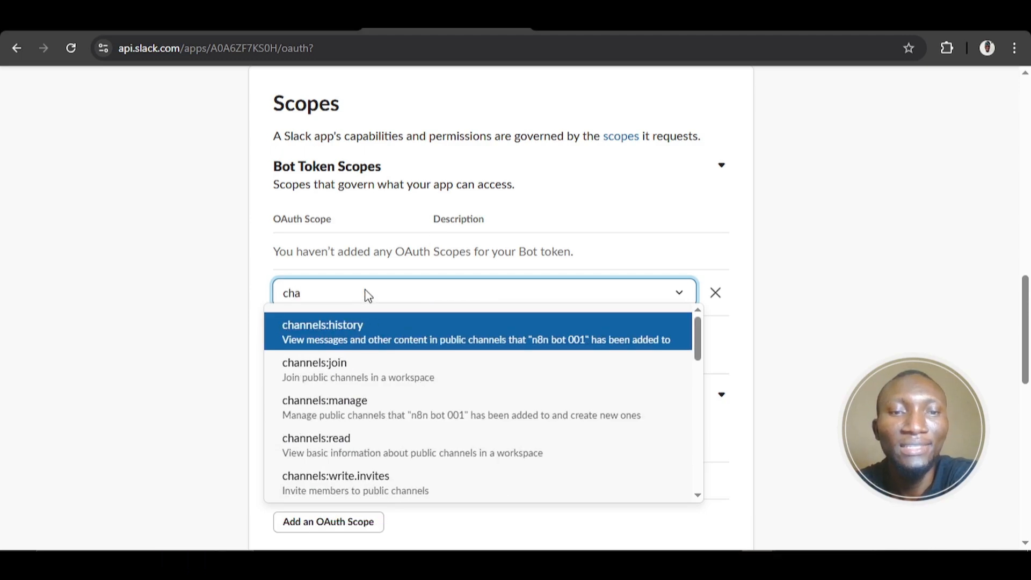
text(t)
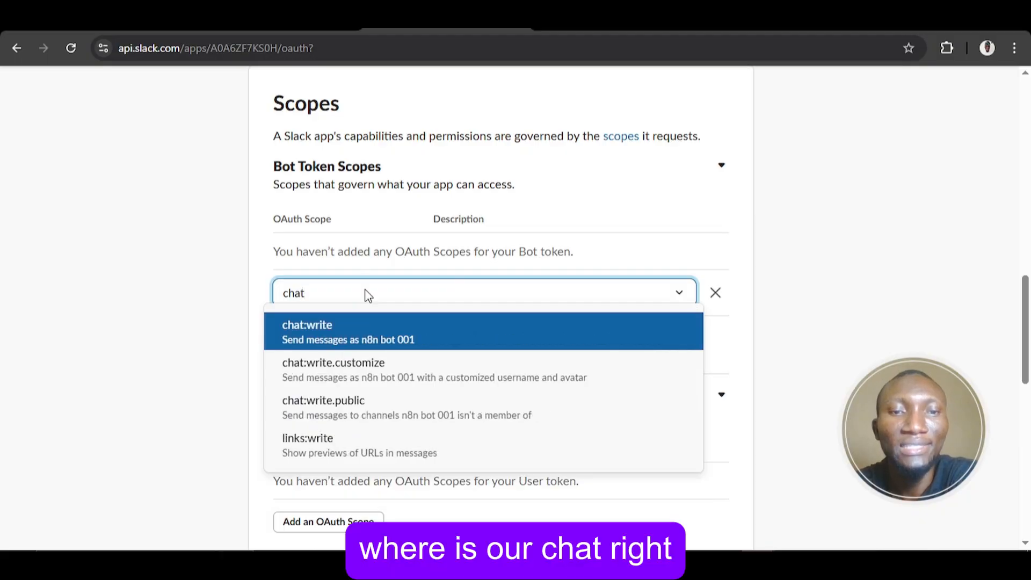
scroll(374, 376, down, 1)
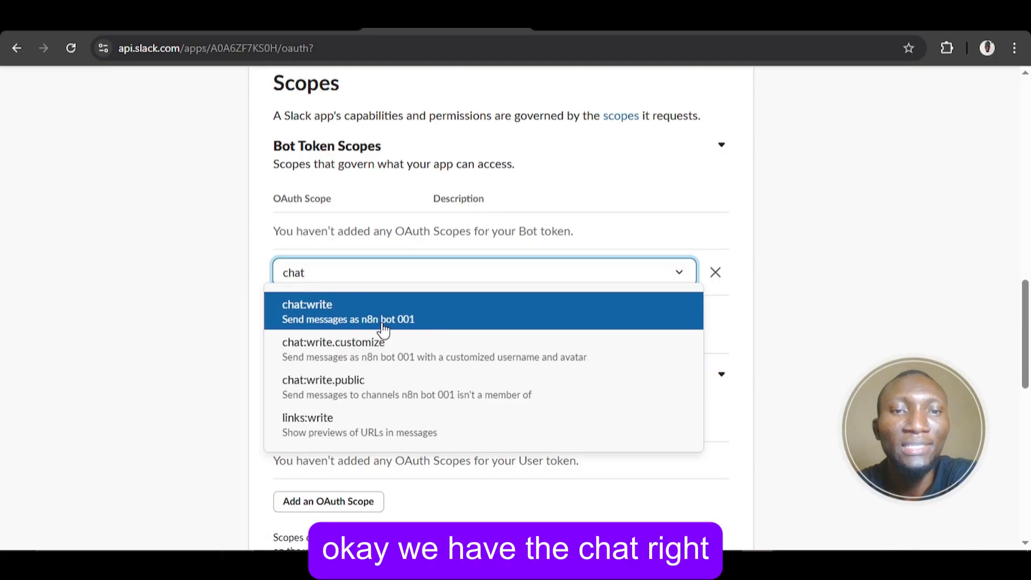
click(434, 317)
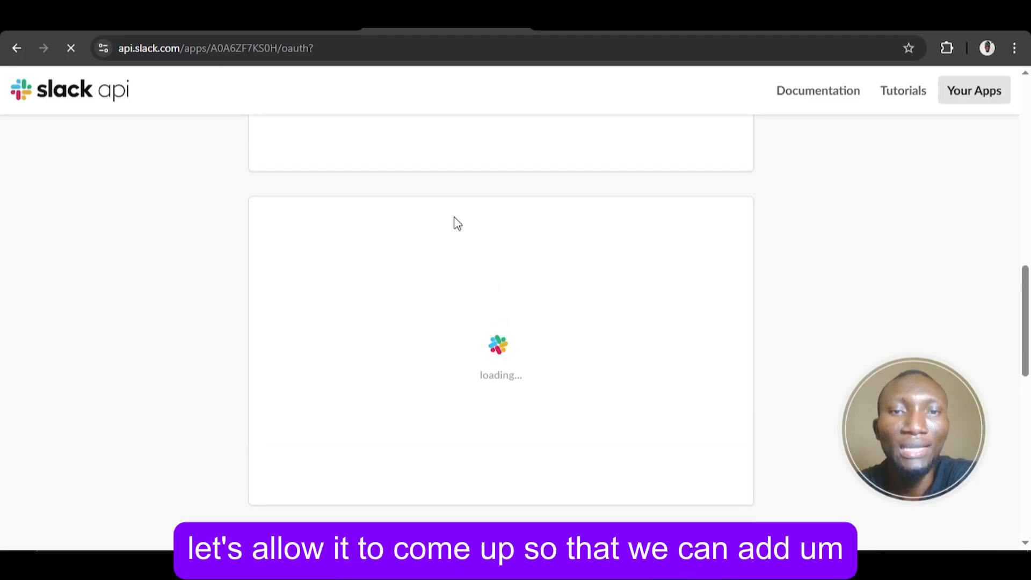
Add the channels:read scope to the Bot Token Scopes alongside chat:write.
scroll(454, 218, down, 2)
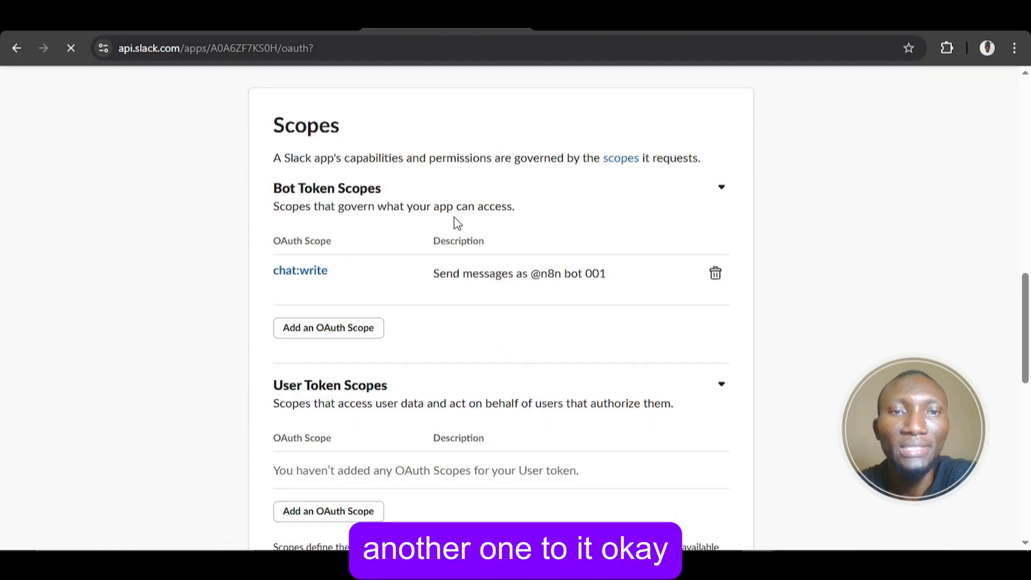
scroll(354, 227, up, 1)
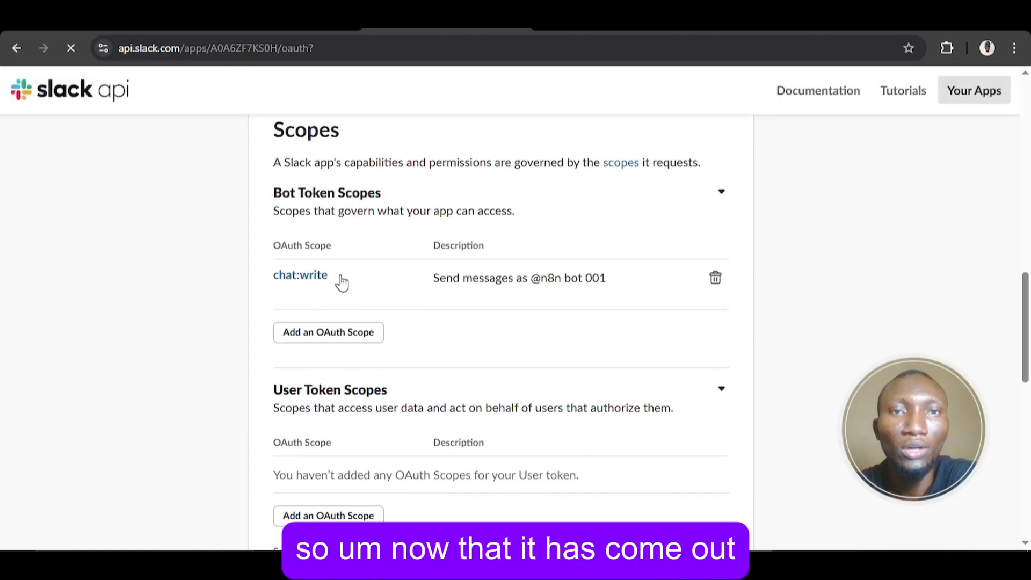
scroll(340, 285, down, 1)
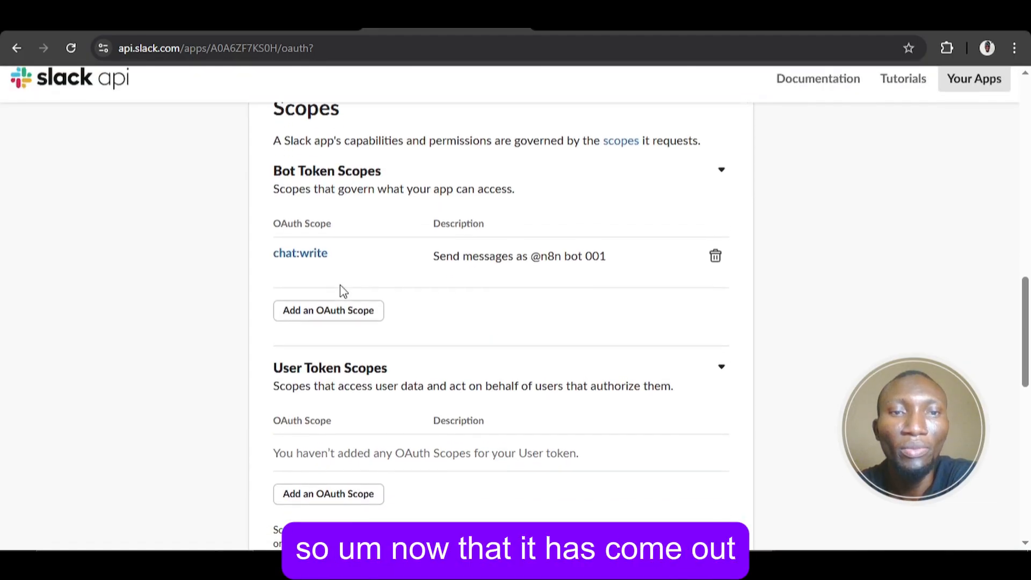
click(337, 317)
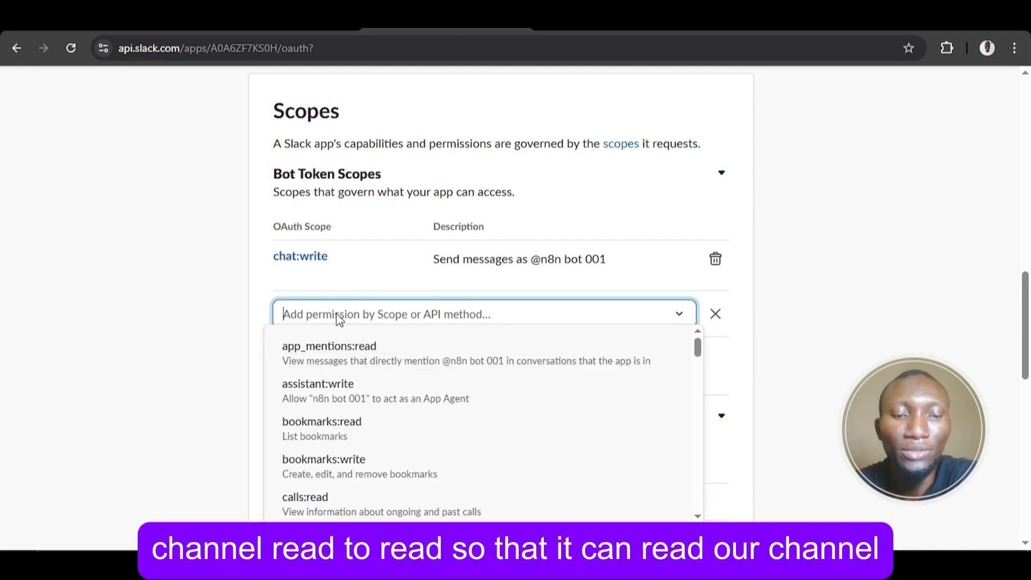
text(cha)
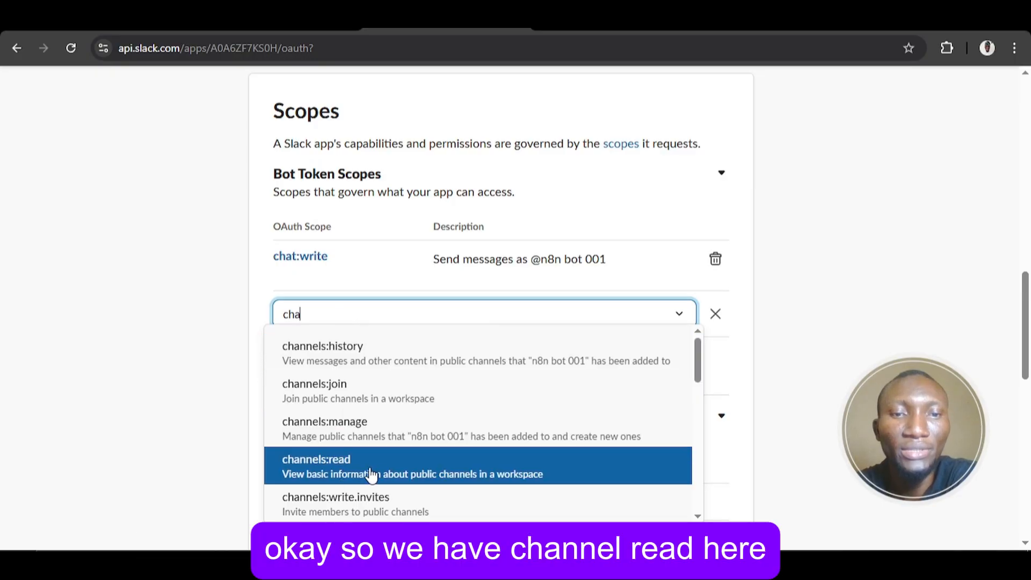
click(426, 477)
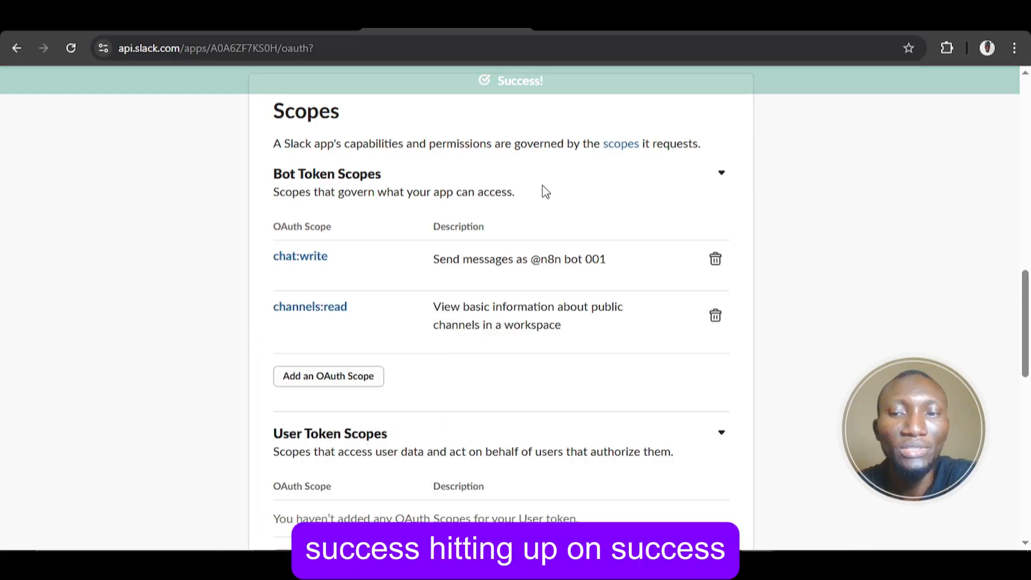
Try to install n8n bot 001 to the workspace from the OAuth Tokens section.
scroll(545, 191, up, 1)
scroll(545, 190, up, 10)
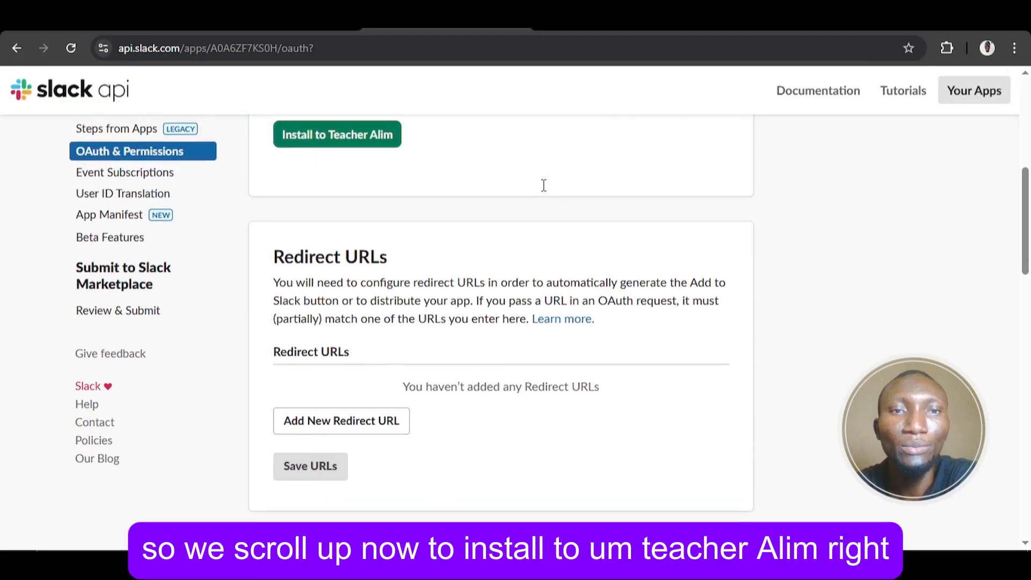
scroll(545, 191, up, 2)
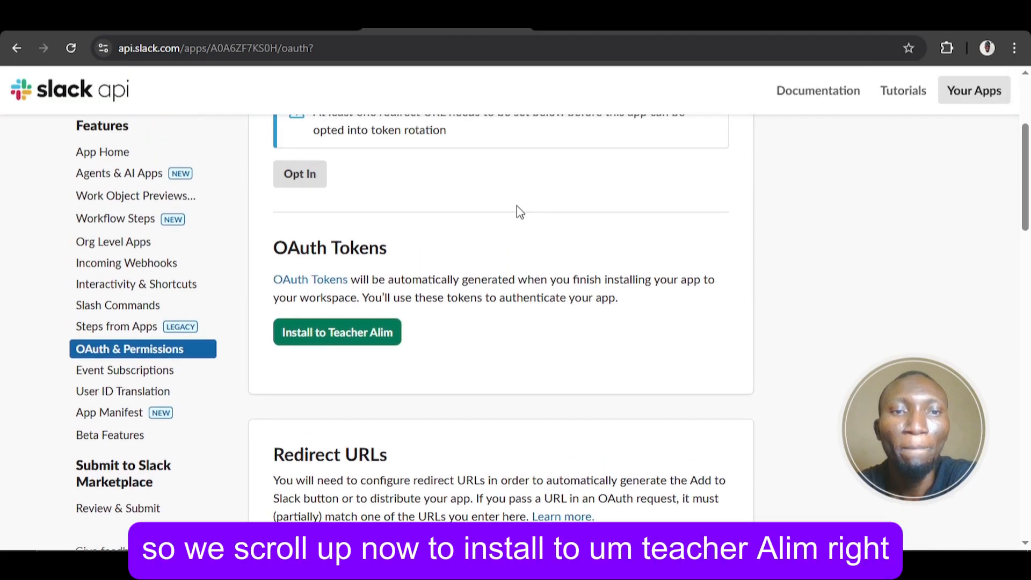
click(359, 335)
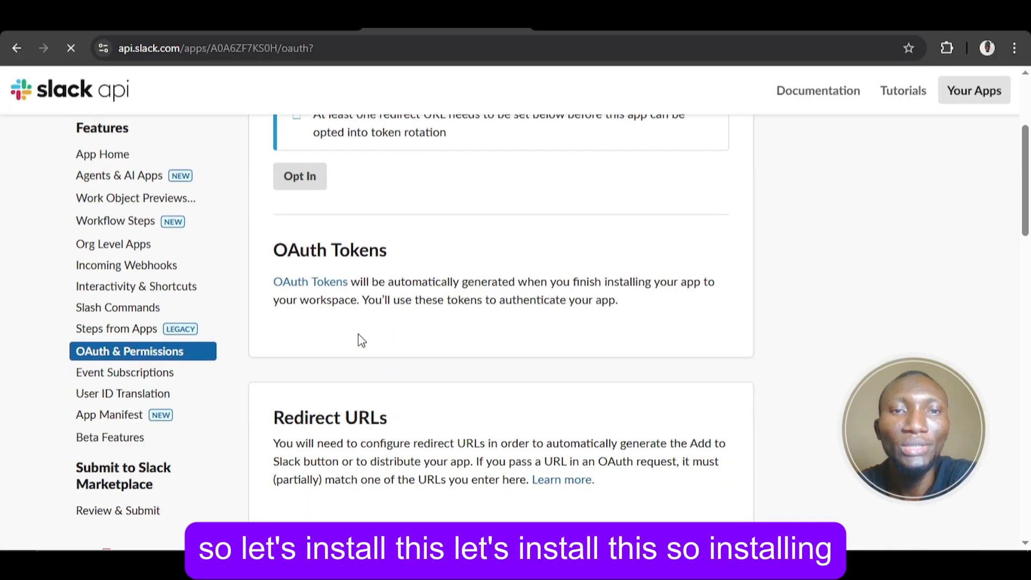
scroll(451, 263, up, 3)
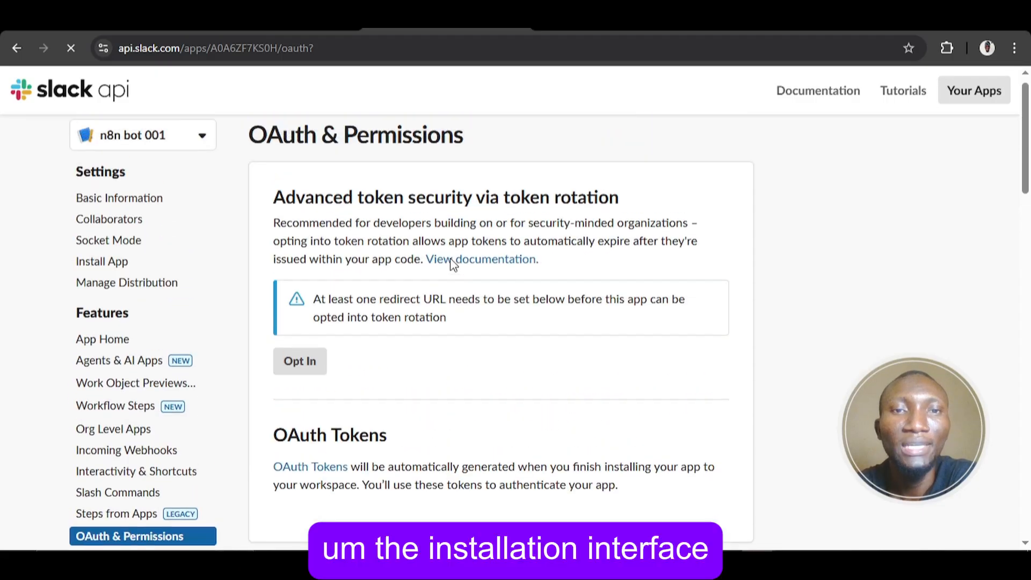
scroll(453, 265, down, 2)
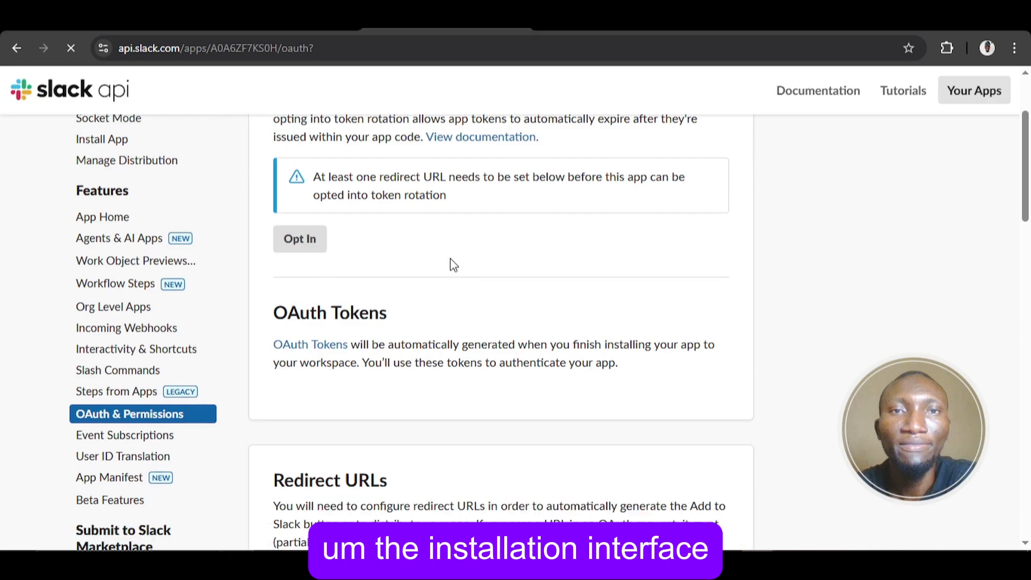
scroll(454, 266, up, 1)
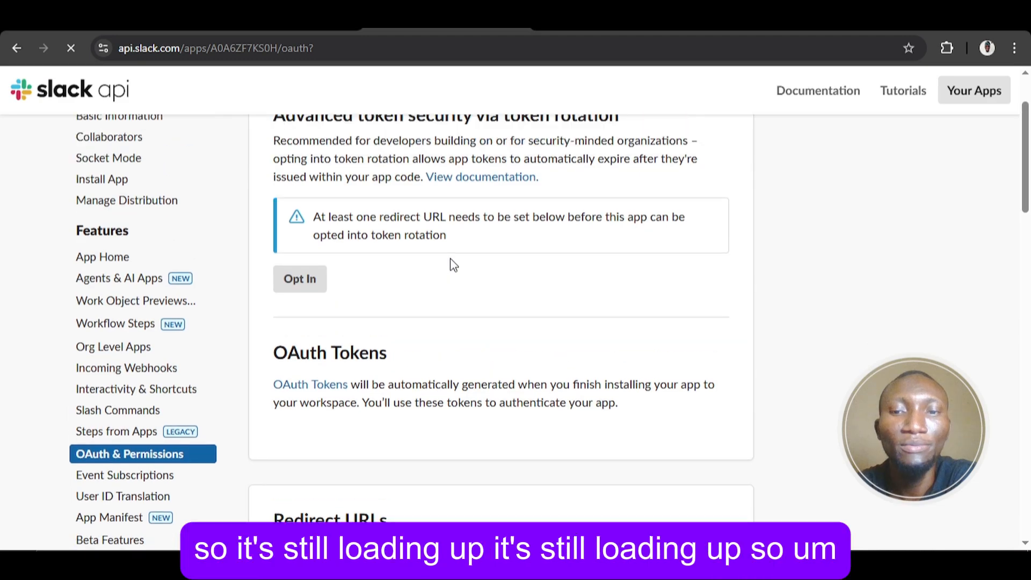
scroll(454, 264, up, 1)
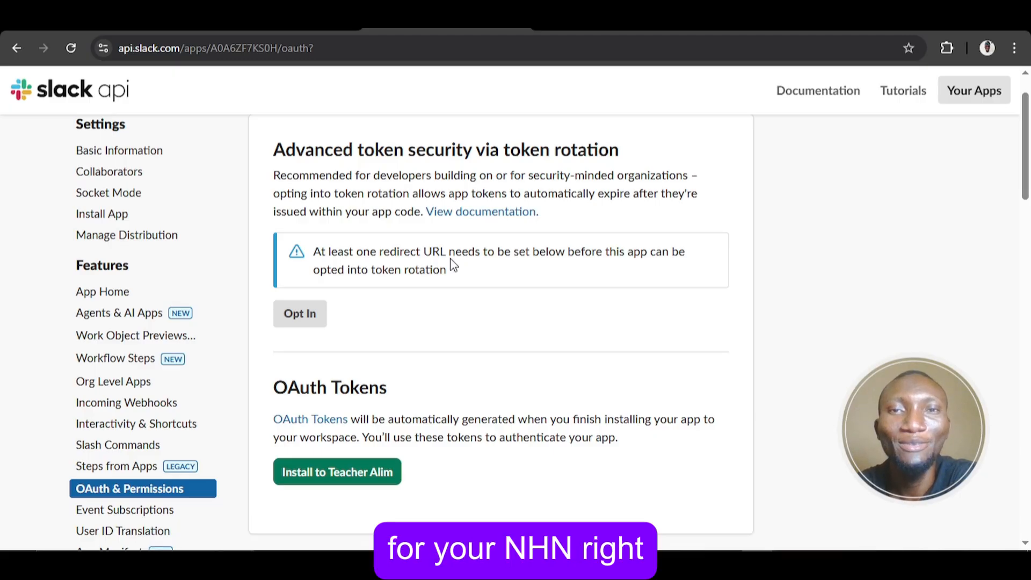
scroll(454, 265, up, 1)
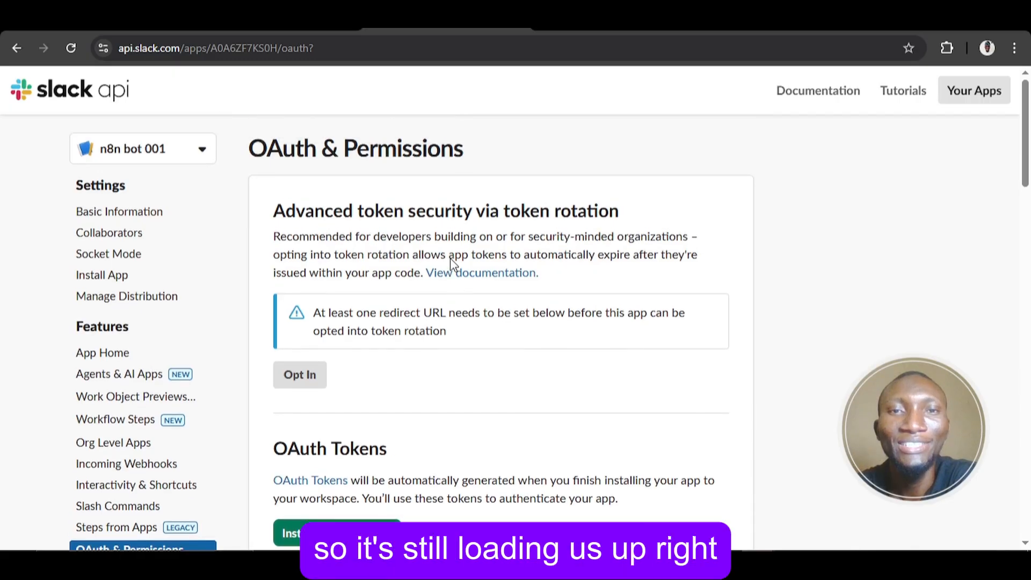
scroll(454, 265, down, 1)
scroll(454, 265, down, 1)
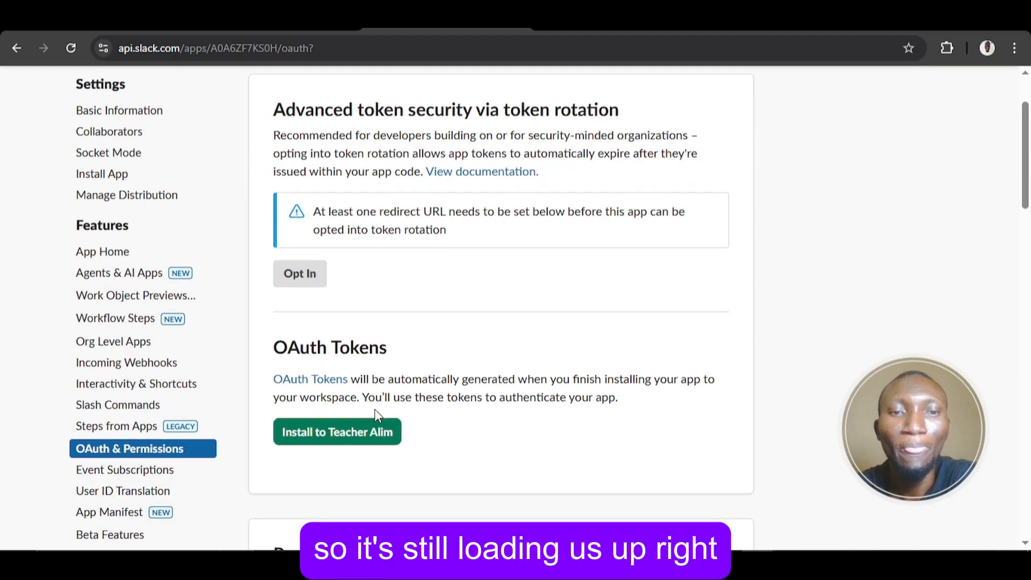
Install n8n bot 001 to the workspace and allow its requested permissions.
click(364, 439)
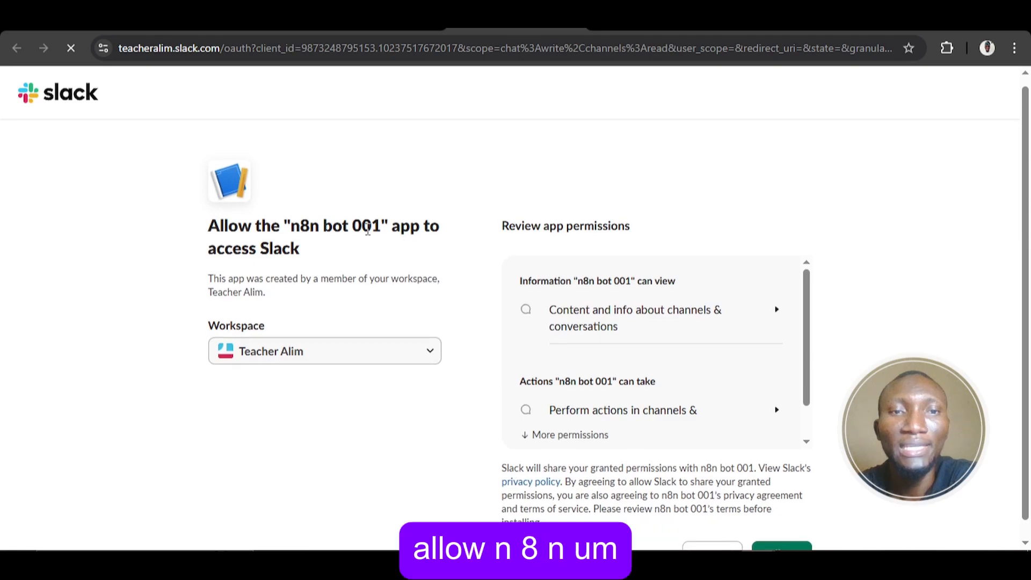
scroll(429, 231, down, 1)
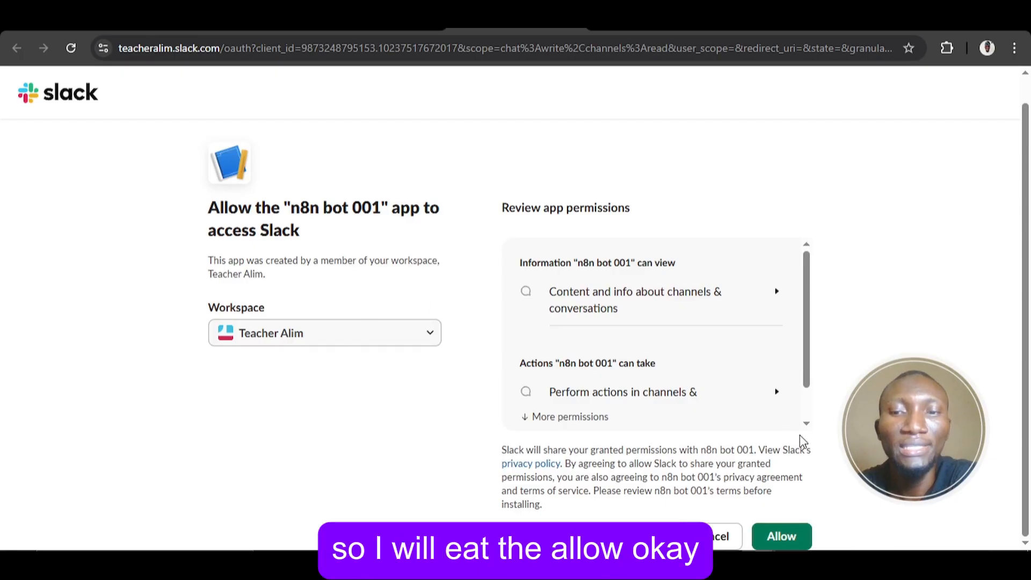
click(789, 539)
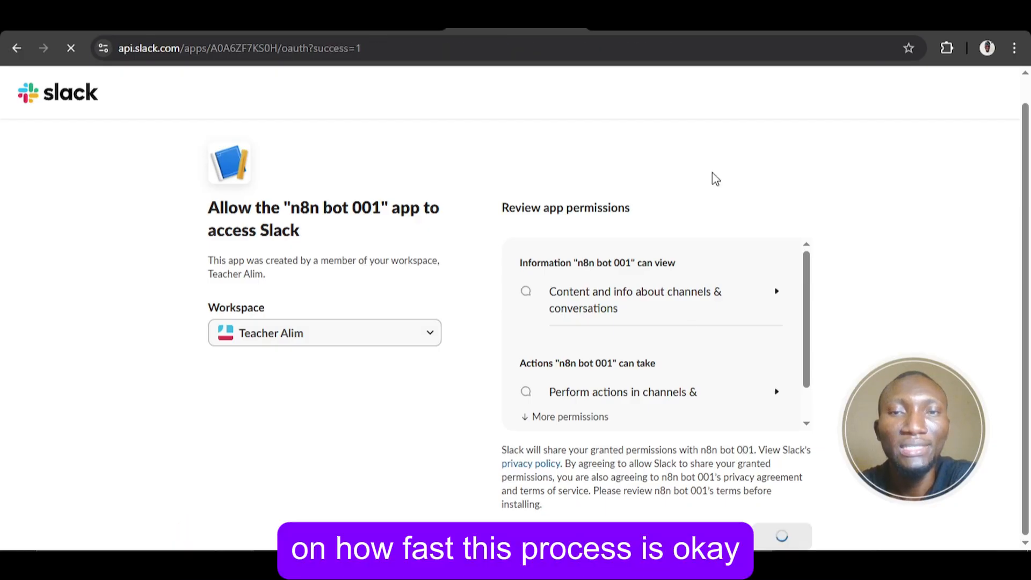
Copy the Bot User OAuth Token of n8n bot 001 from the OAuth Tokens section.
scroll(716, 182, down, 3)
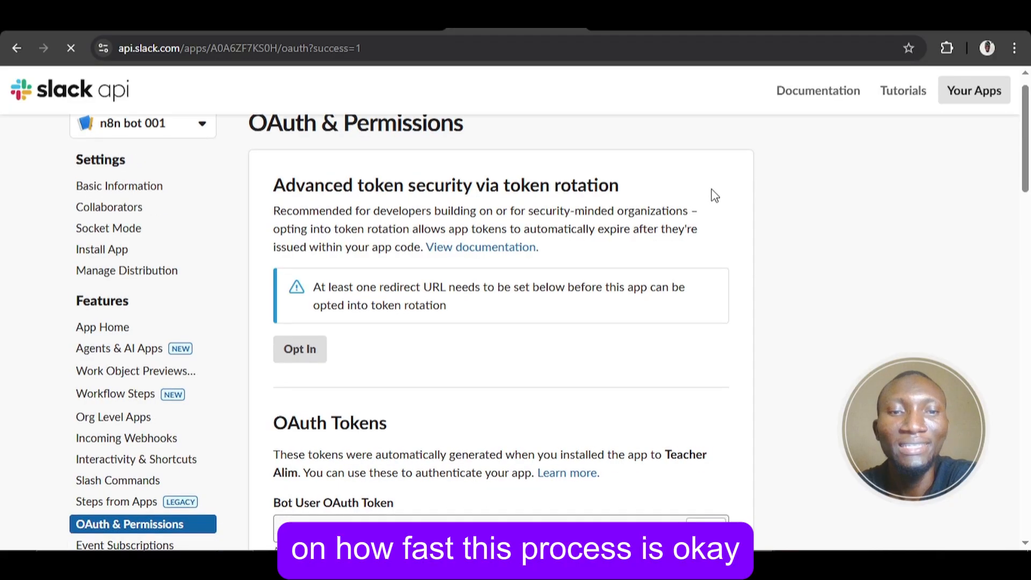
scroll(715, 196, down, 3)
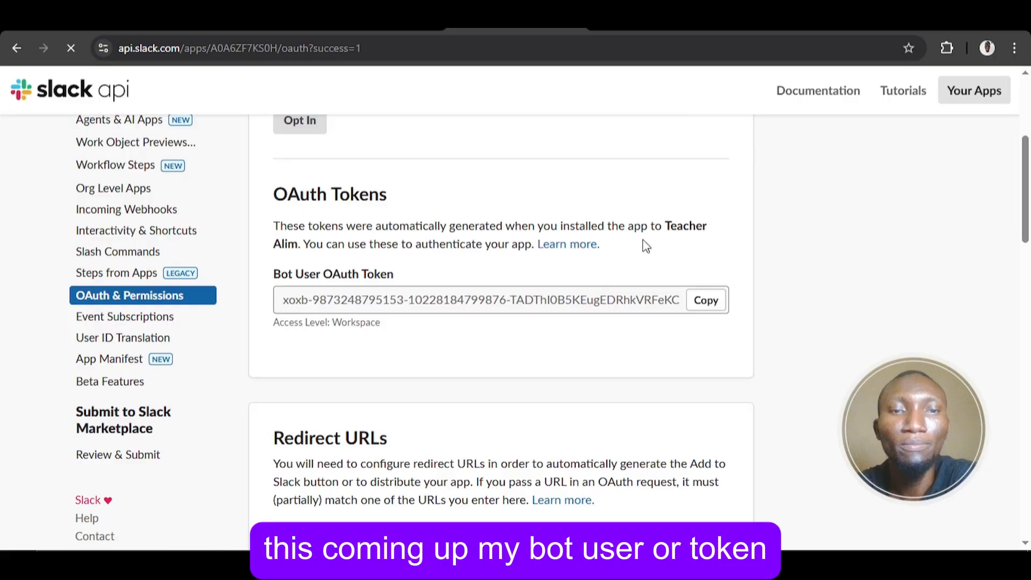
scroll(623, 259, up, 1)
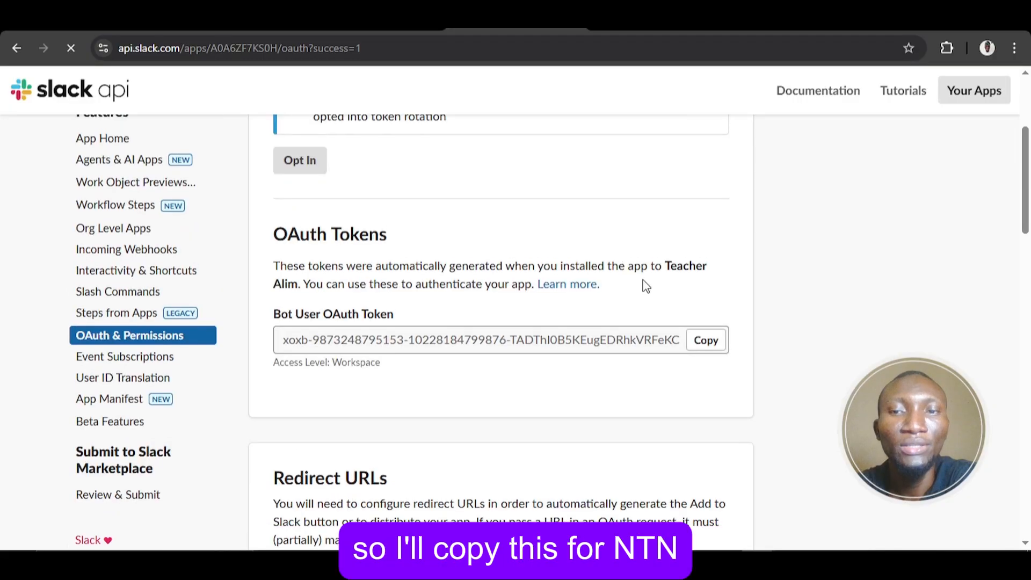
click(703, 342)
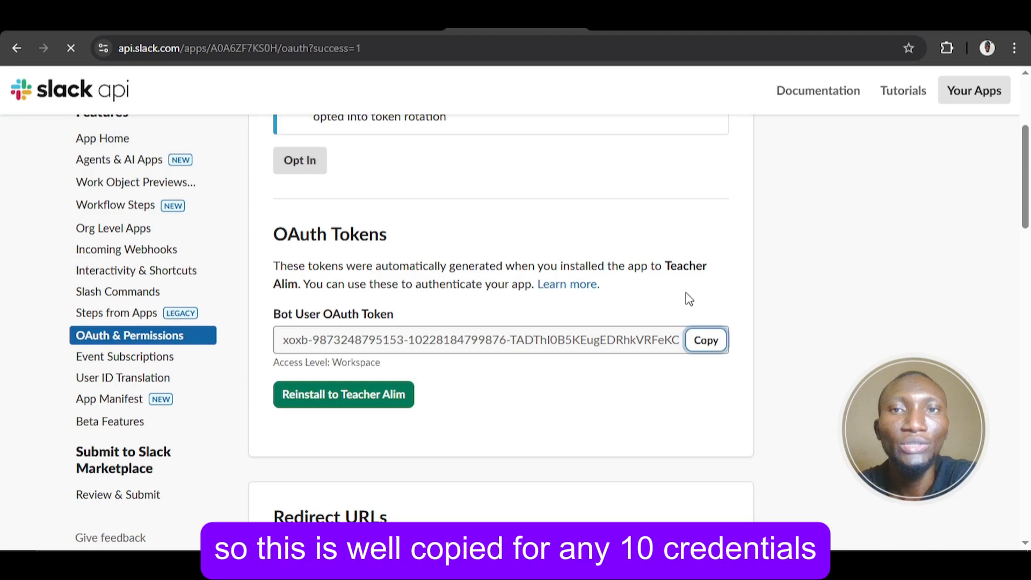
scroll(704, 348, up, 4)
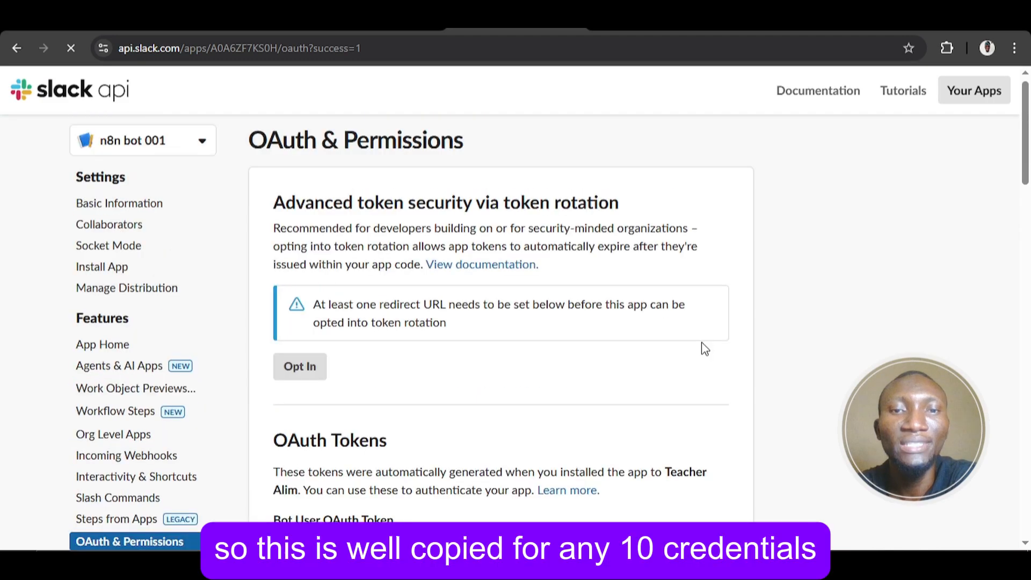
scroll(704, 348, down, 1)
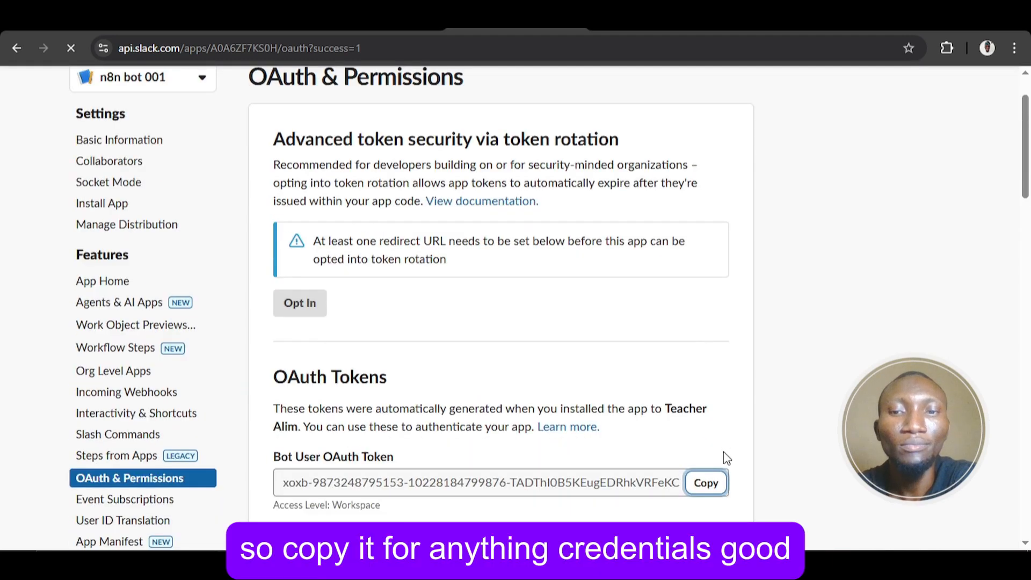
click(706, 483)
scroll(706, 340, up, 1)
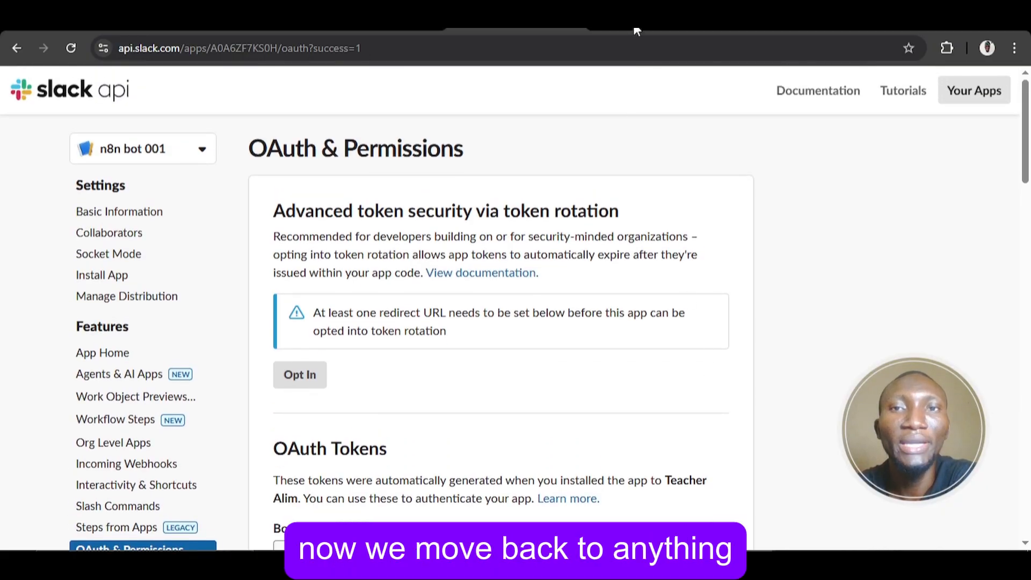
Switch to the n8n workflow and add a Slack "Send a message" node after the Google Sheets Trigger.
click(634, 33)
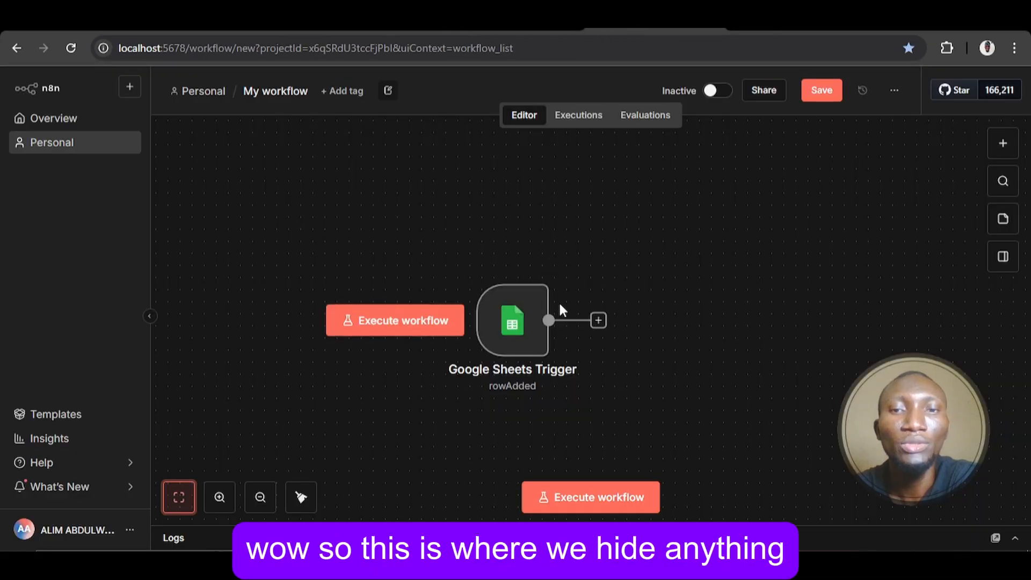
click(599, 321)
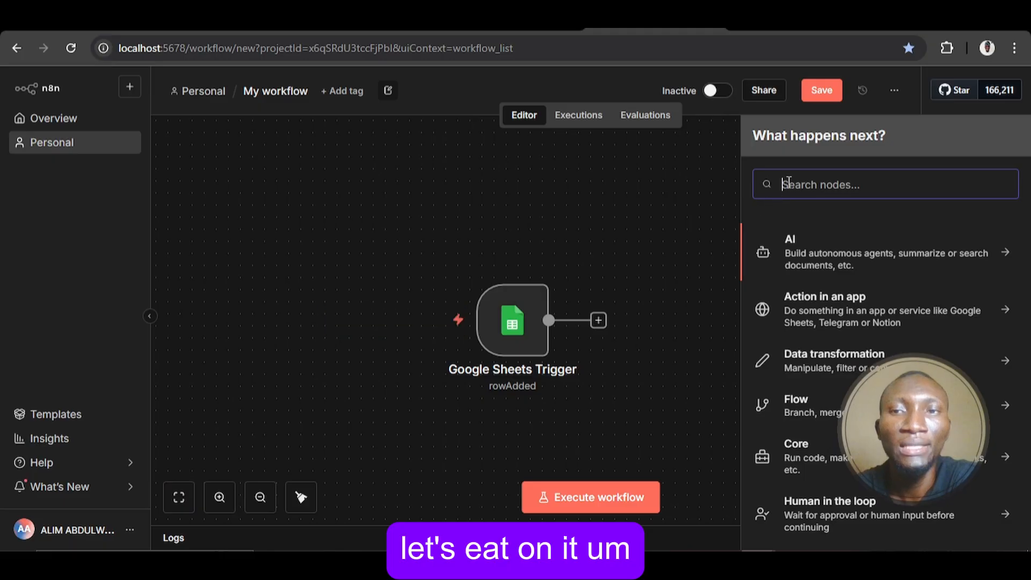
text(s)
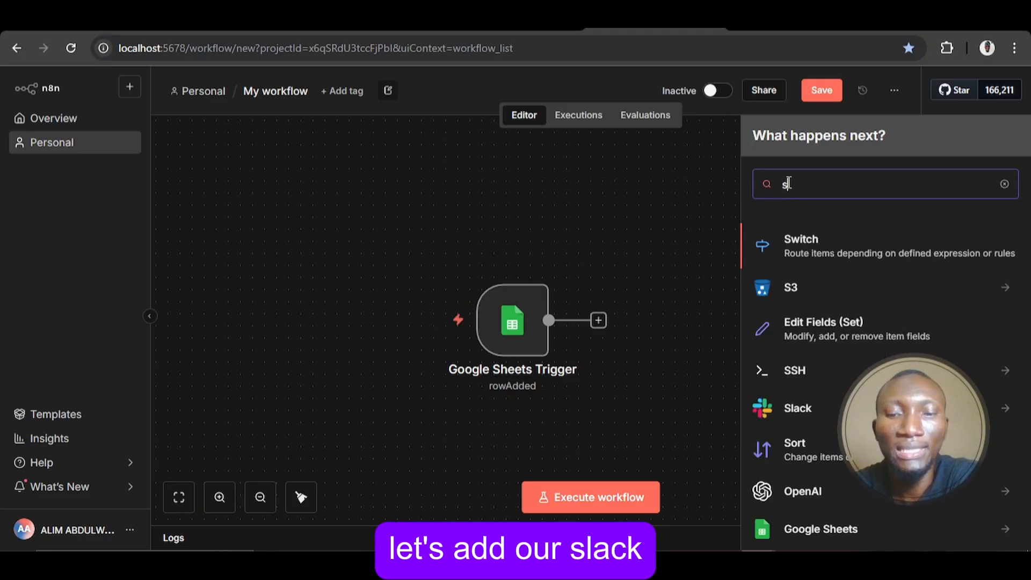
text(l)
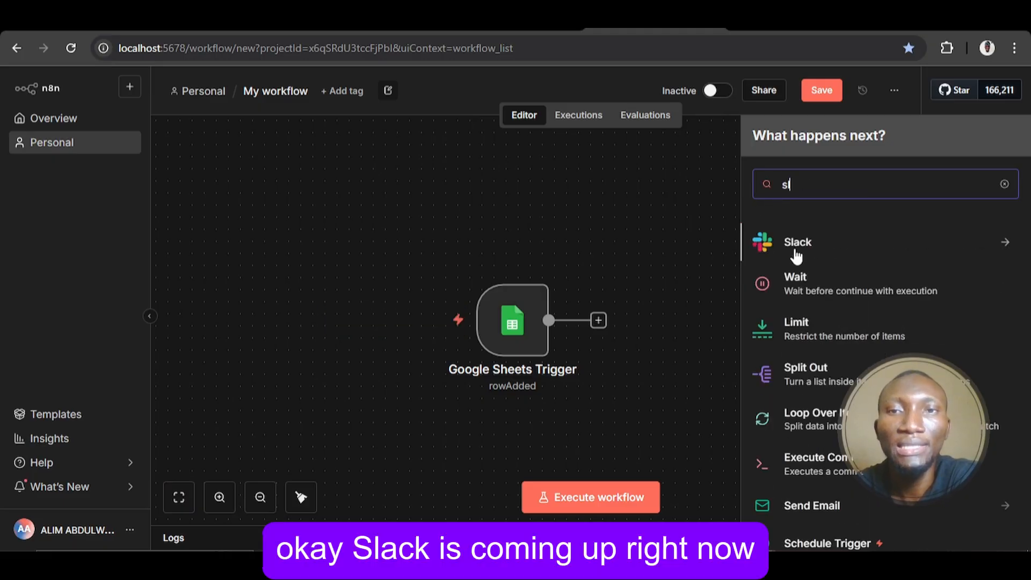
click(796, 252)
scroll(796, 325, down, 4)
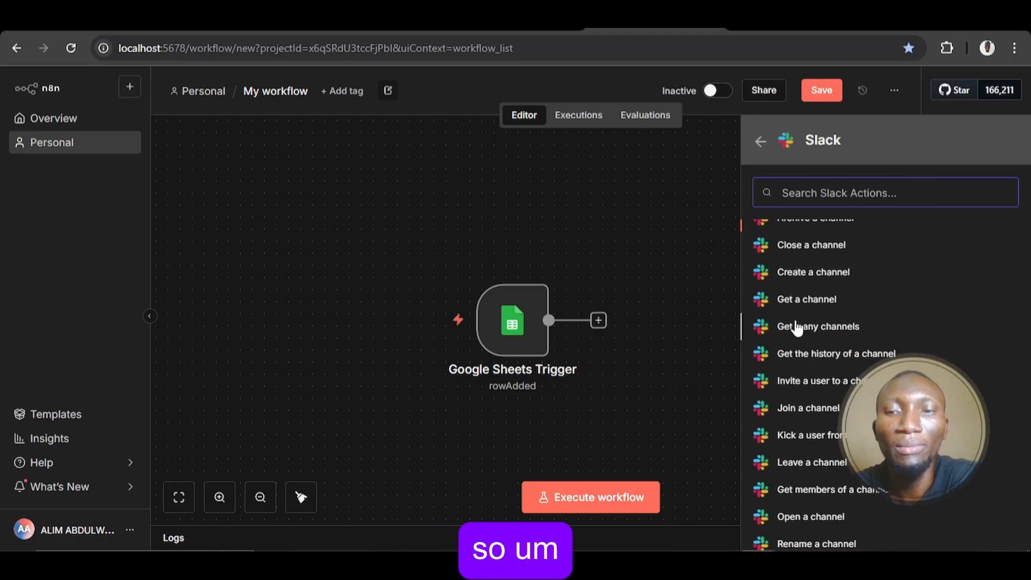
scroll(797, 328, down, 8)
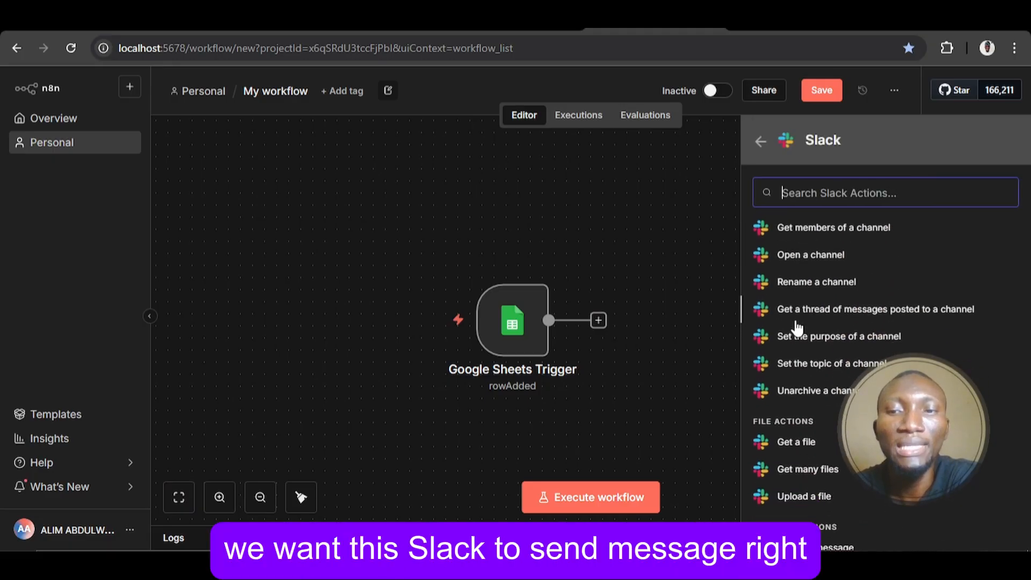
scroll(805, 376, down, 5)
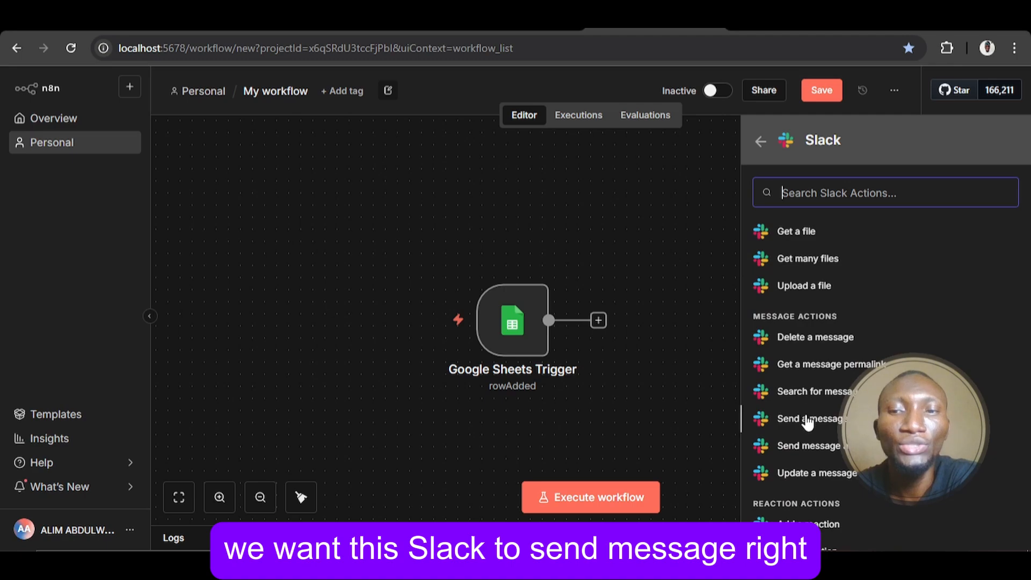
click(807, 420)
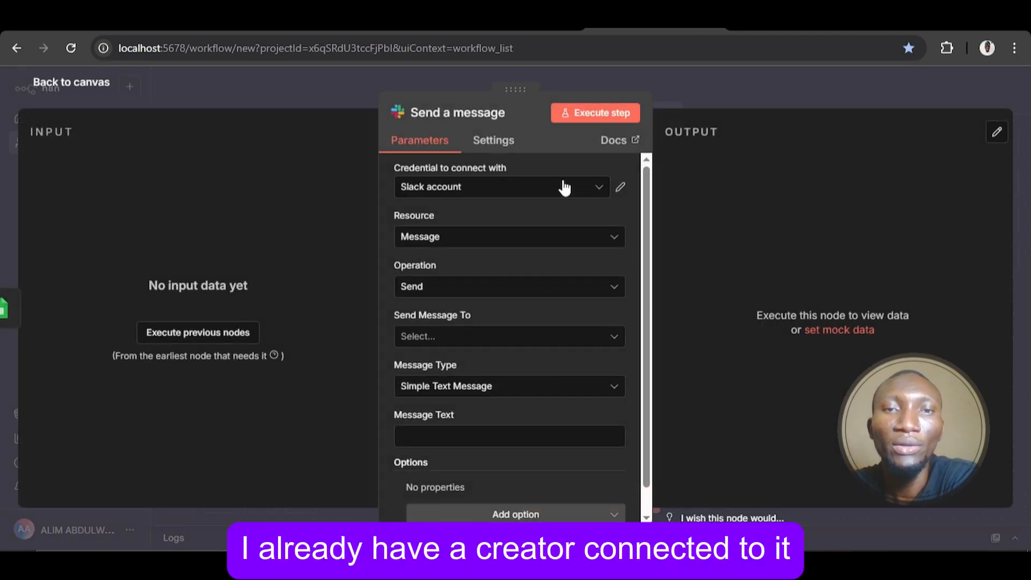
Review the connection settings of the existing Slack account credential and close them.
click(621, 187)
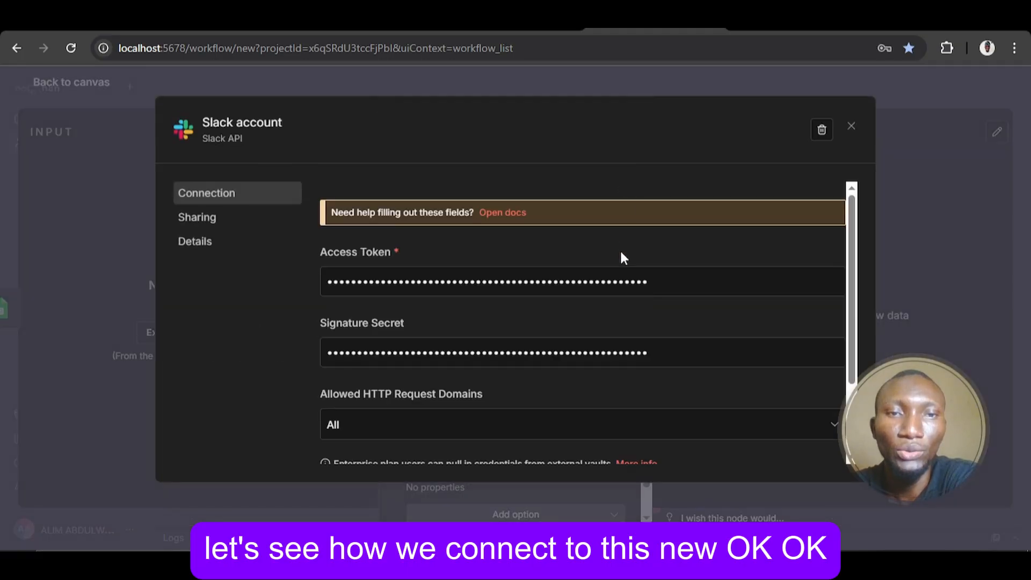
scroll(621, 264, down, 3)
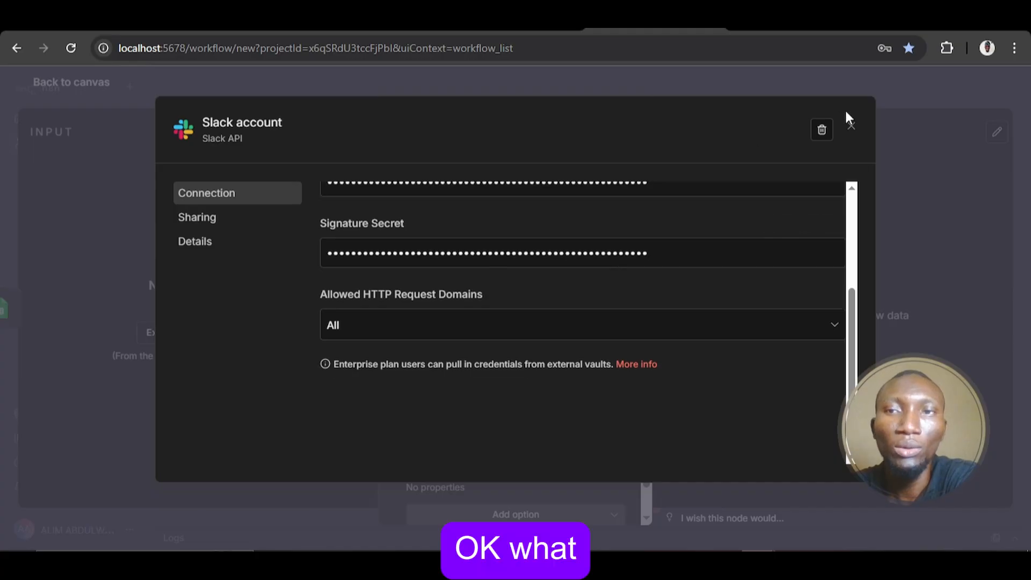
click(851, 128)
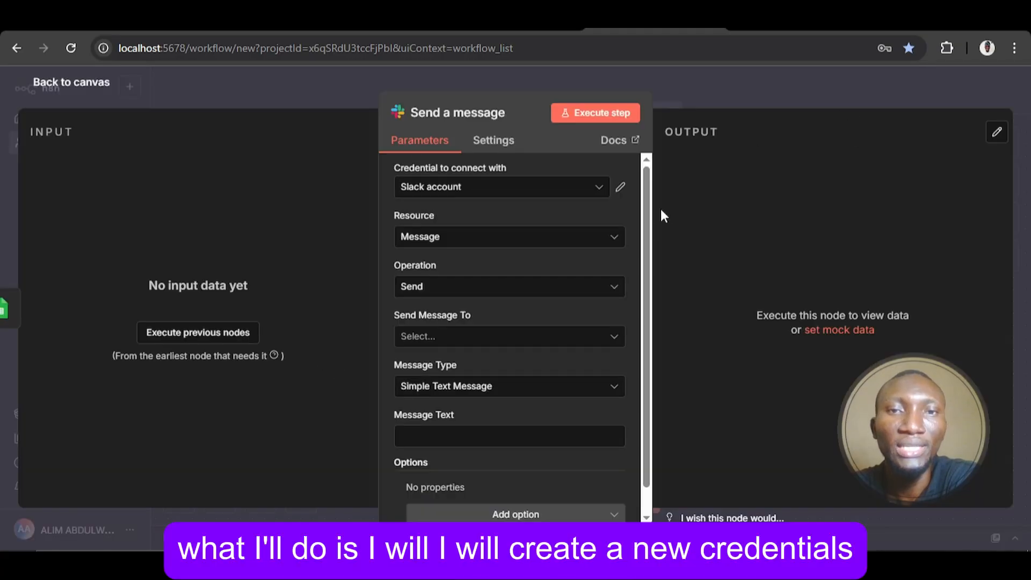
Create a new Slack API credential for the message node and paste the copied bot token as its Access Token.
click(598, 189)
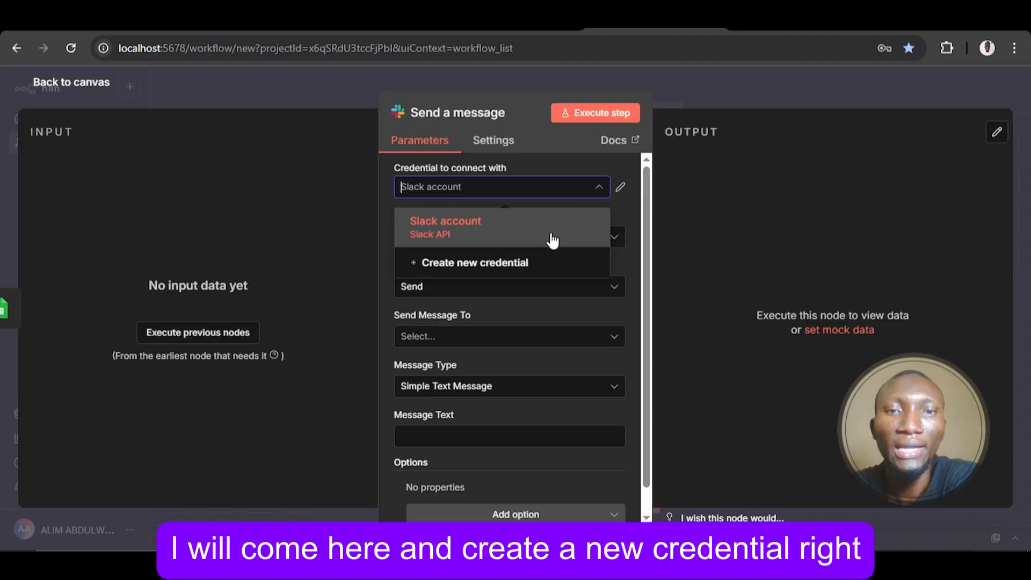
click(540, 263)
scroll(531, 313, down, 2)
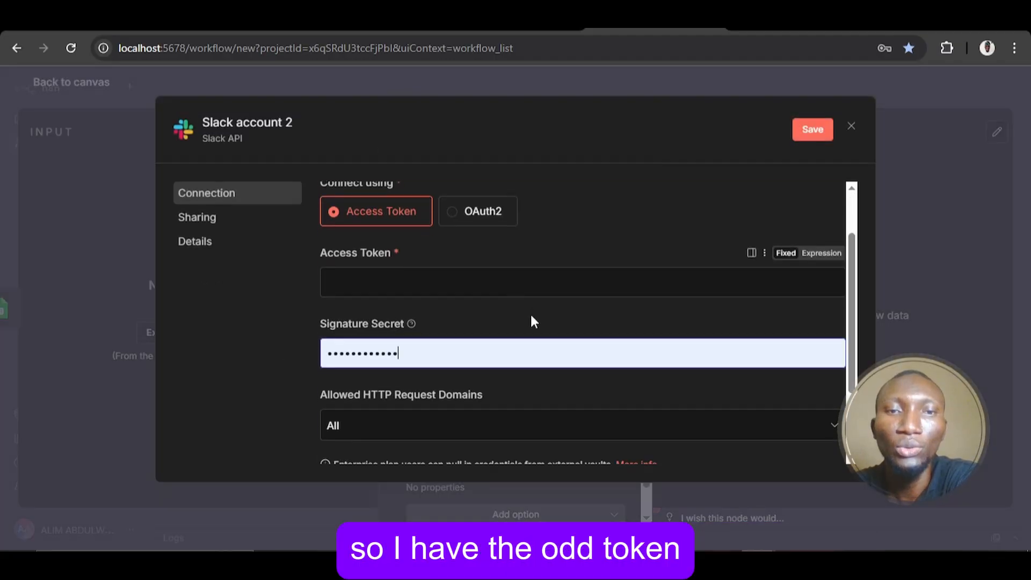
click(494, 283)
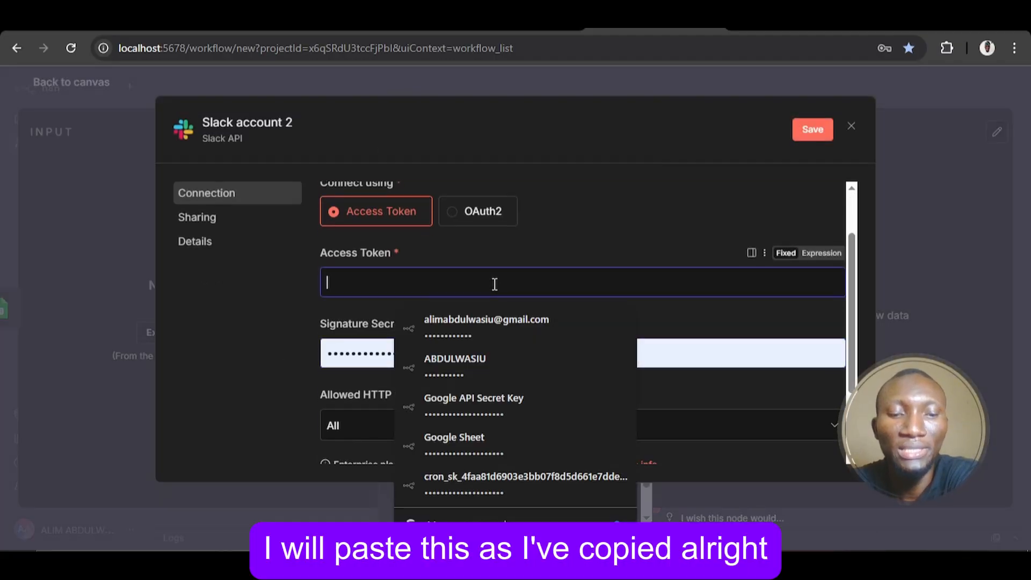
key(ctrl+v)
scroll(622, 264, down, 3)
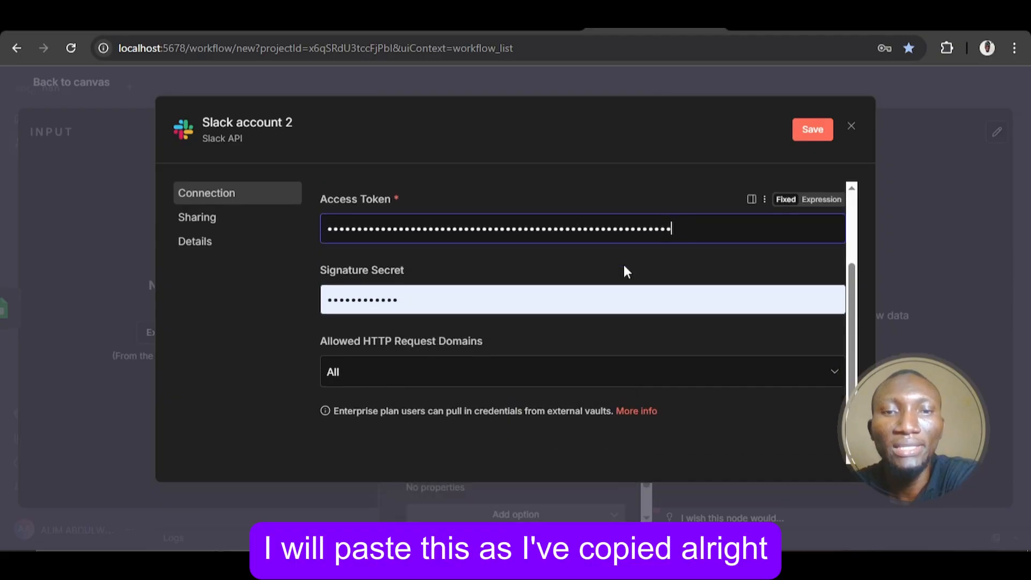
scroll(625, 265, up, 3)
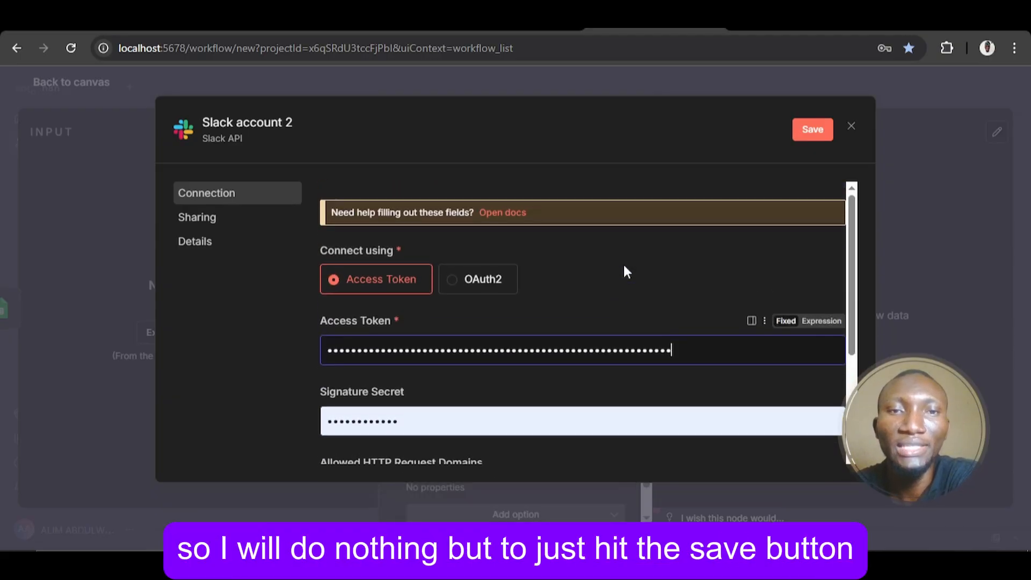
Save the new Slack credential, return to the node's parameters and dismiss the browser's password update offer.
click(812, 132)
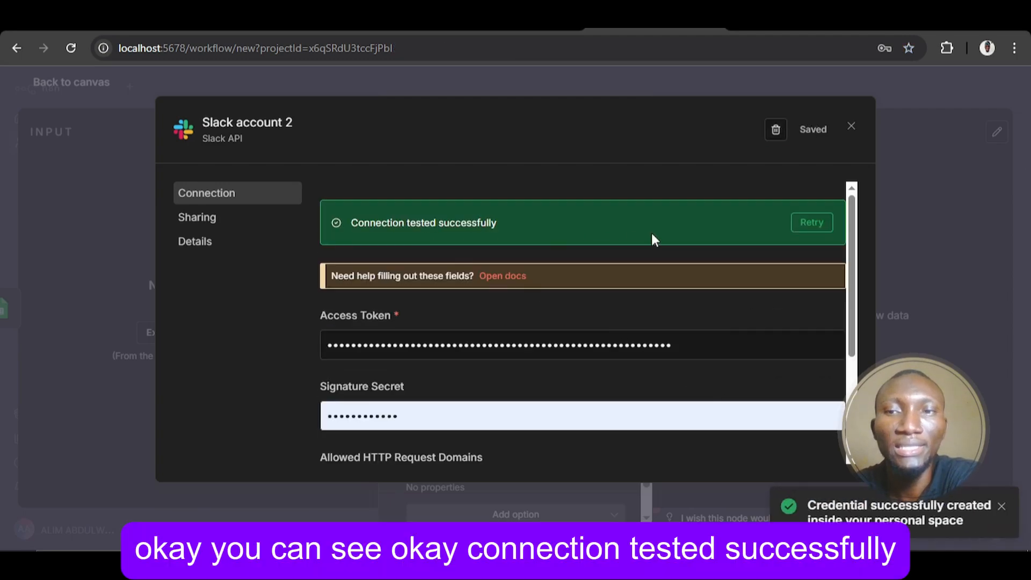
scroll(662, 237, down, 1)
scroll(663, 237, up, 1)
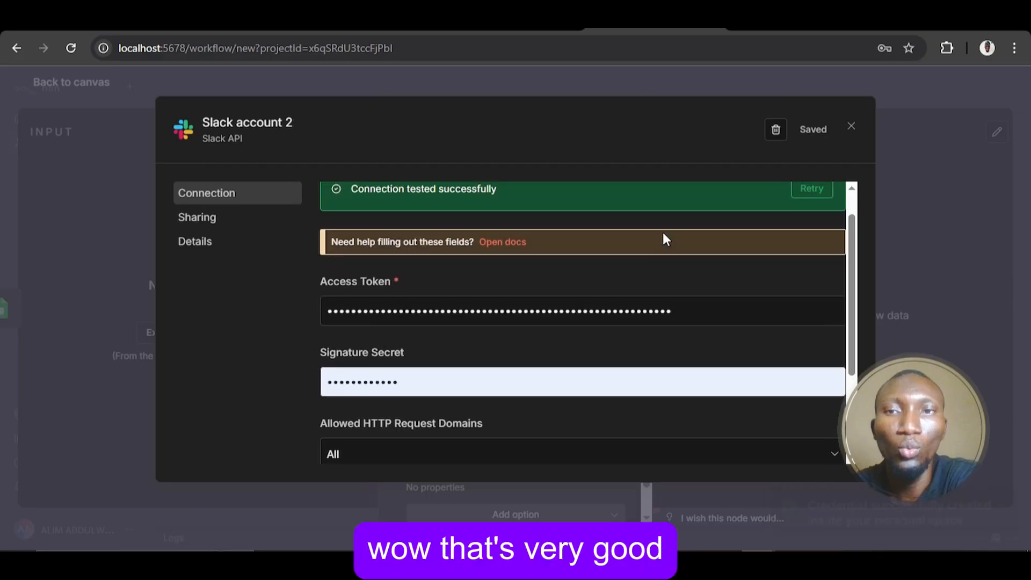
click(854, 130)
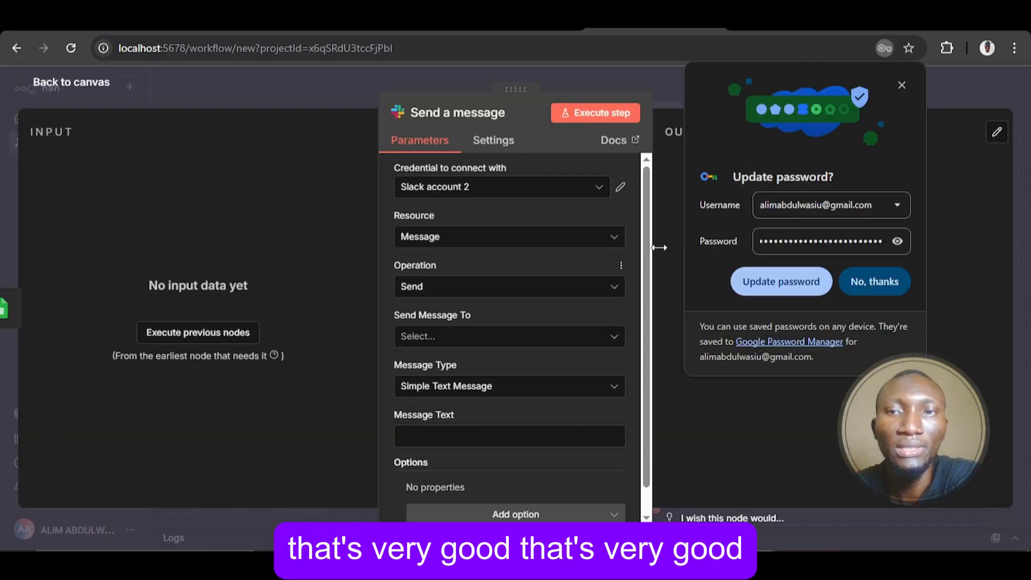
click(902, 86)
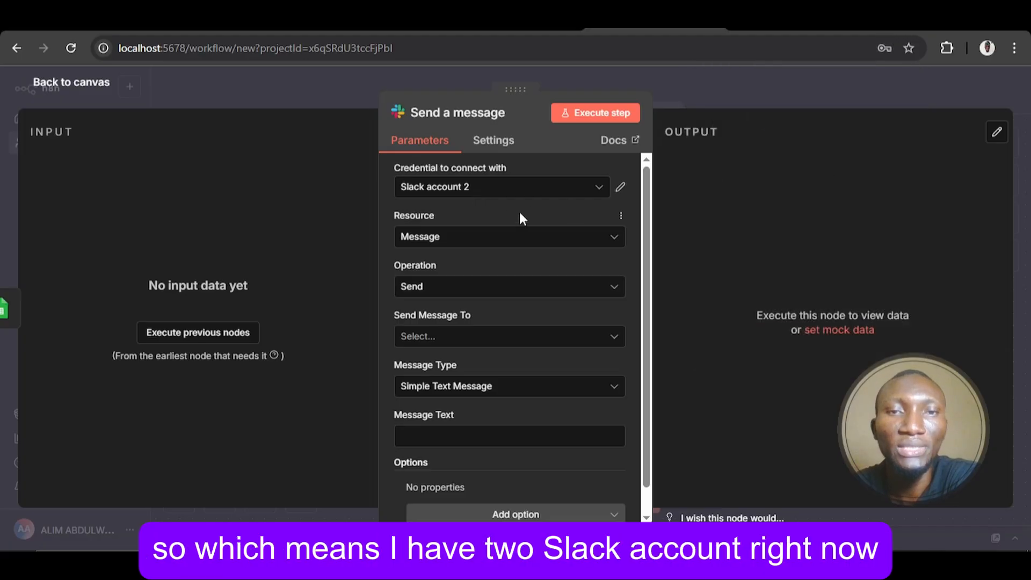
Set Send Message To to Channel and try to choose a channel from the list.
scroll(511, 239, down, 2)
scroll(511, 240, up, 2)
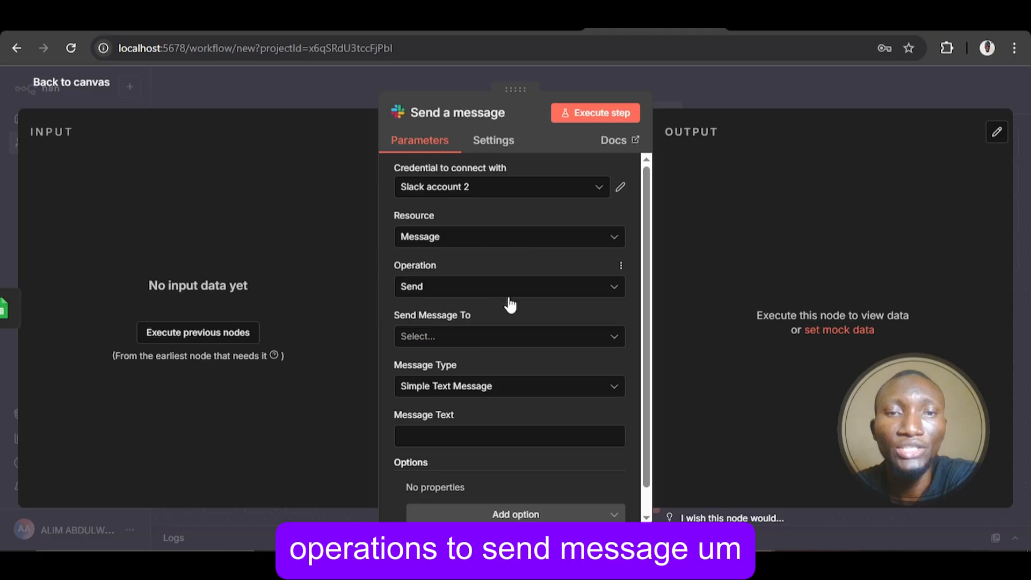
click(537, 338)
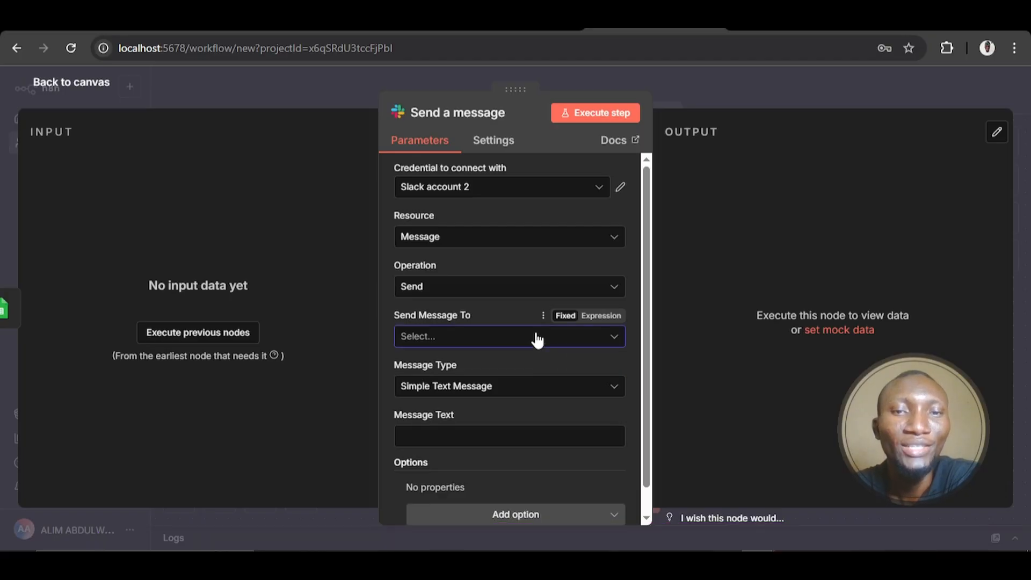
click(493, 341)
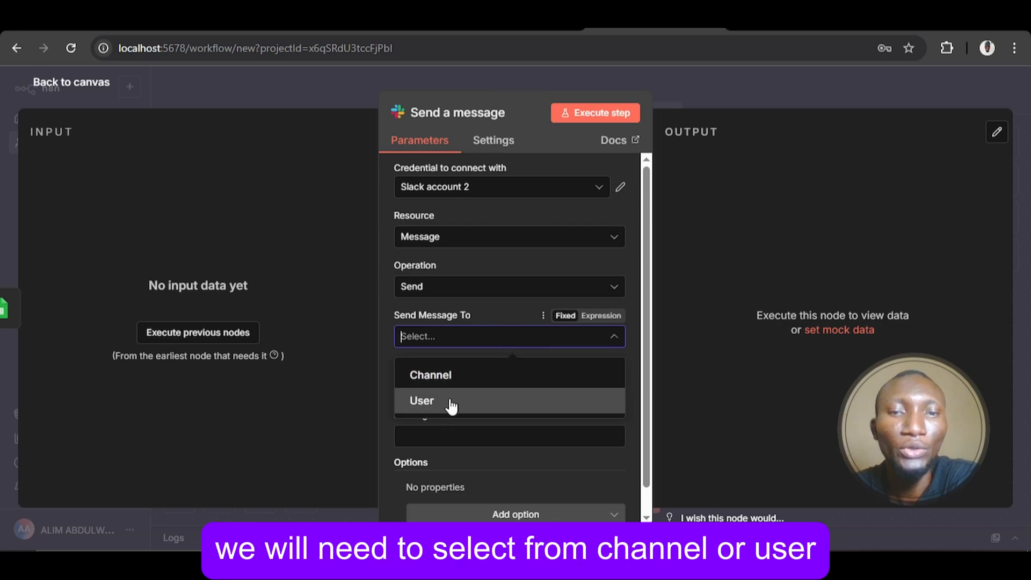
click(457, 377)
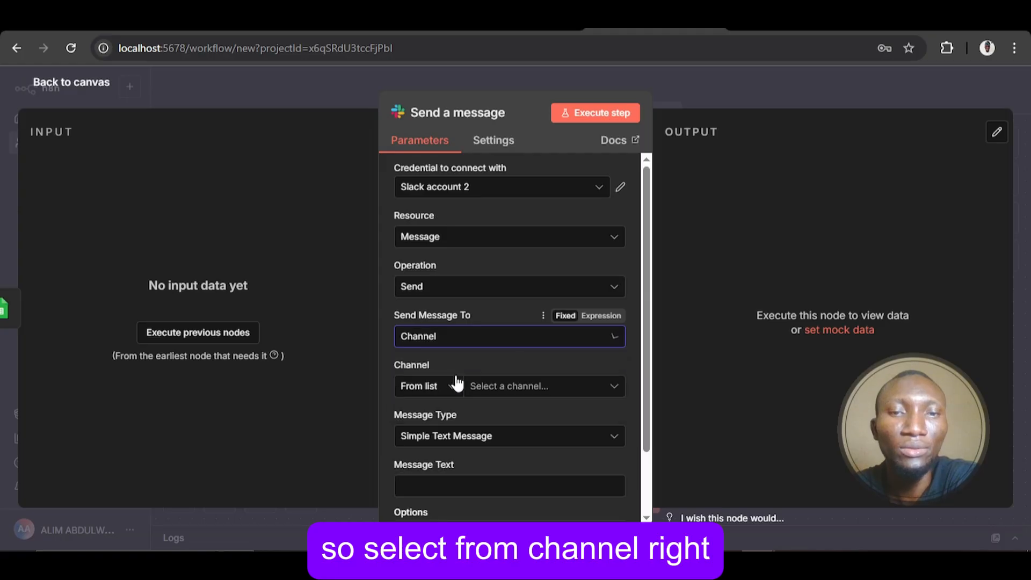
click(497, 386)
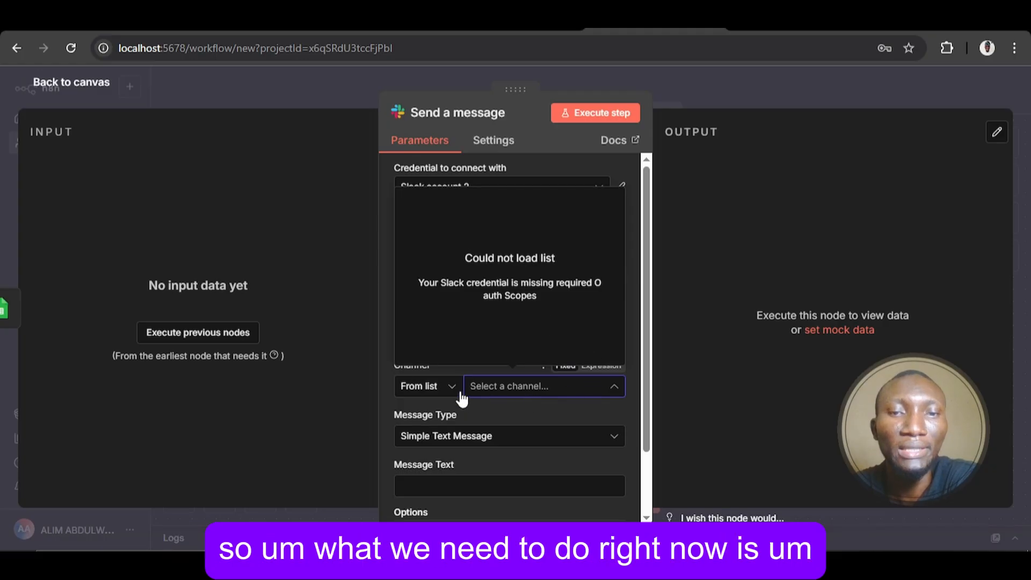
click(615, 408)
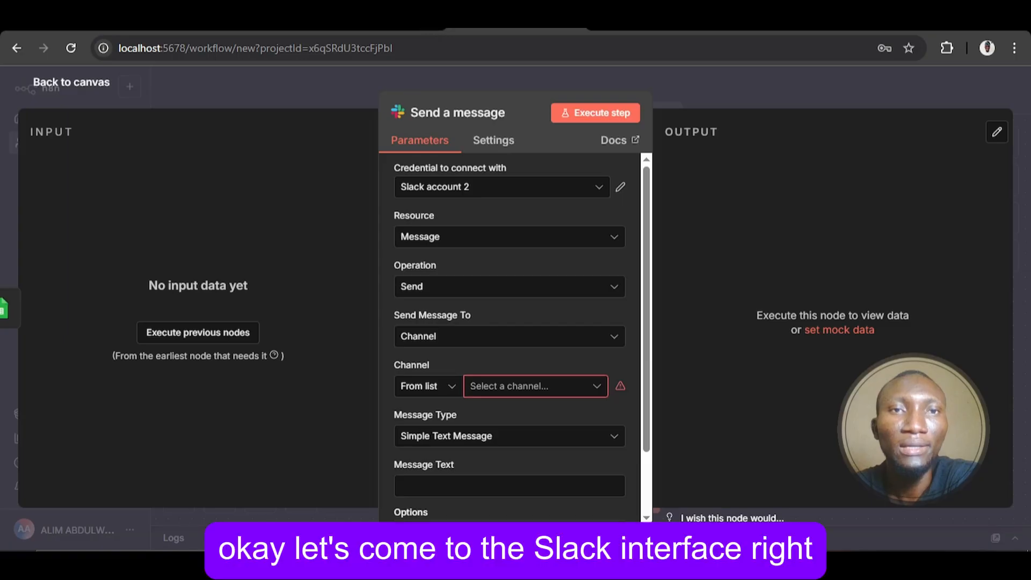
Switch to the Slack workspace, reload it, and examine the available channels and the installed bot apps.
click(237, 29)
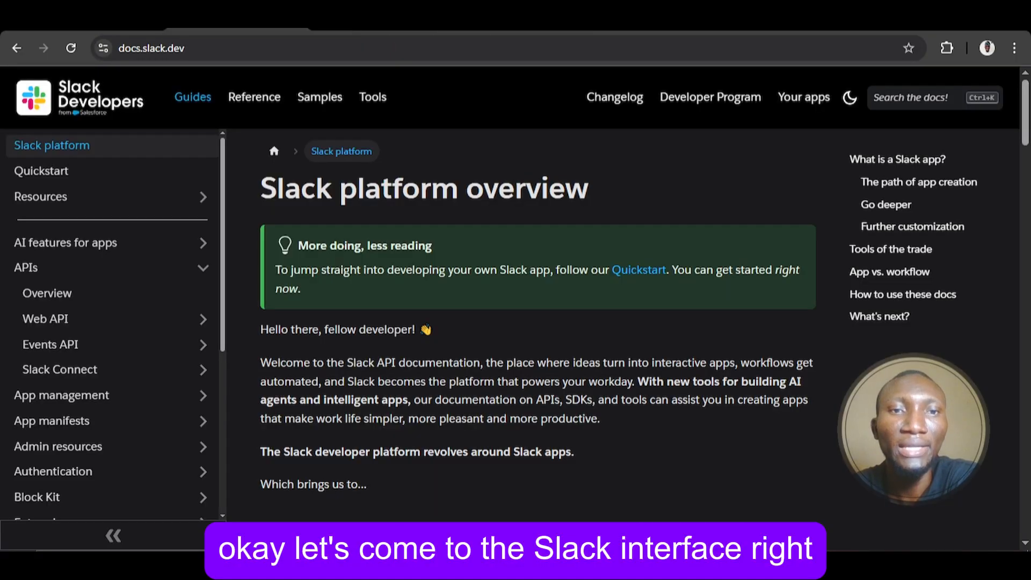
click(98, 24)
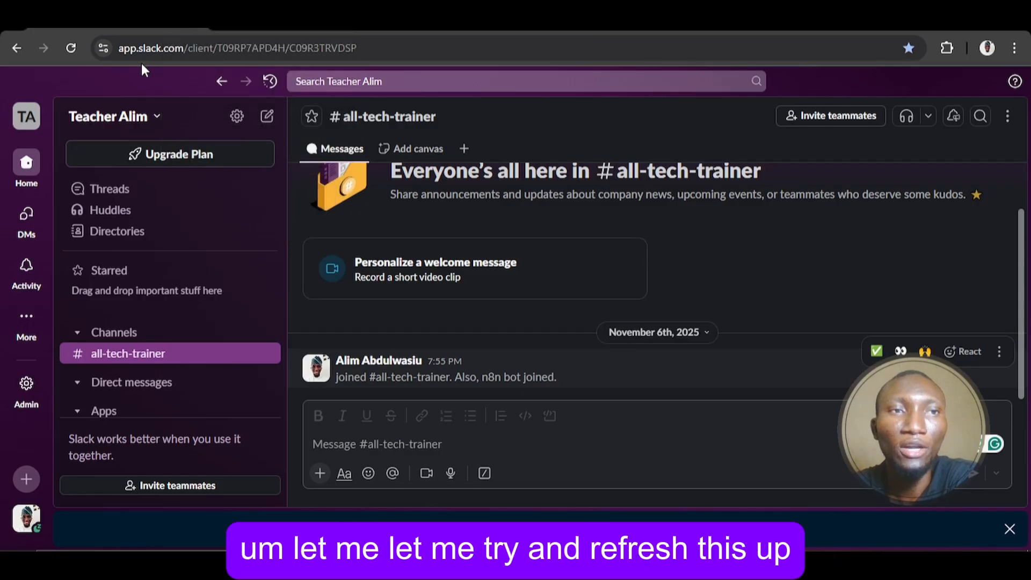
click(70, 48)
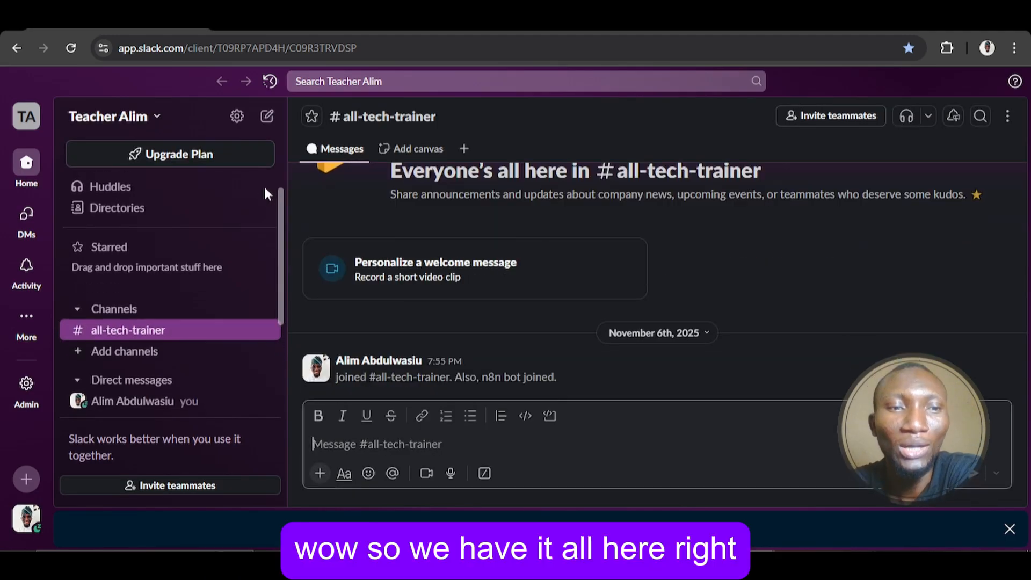
scroll(266, 191, down, 1)
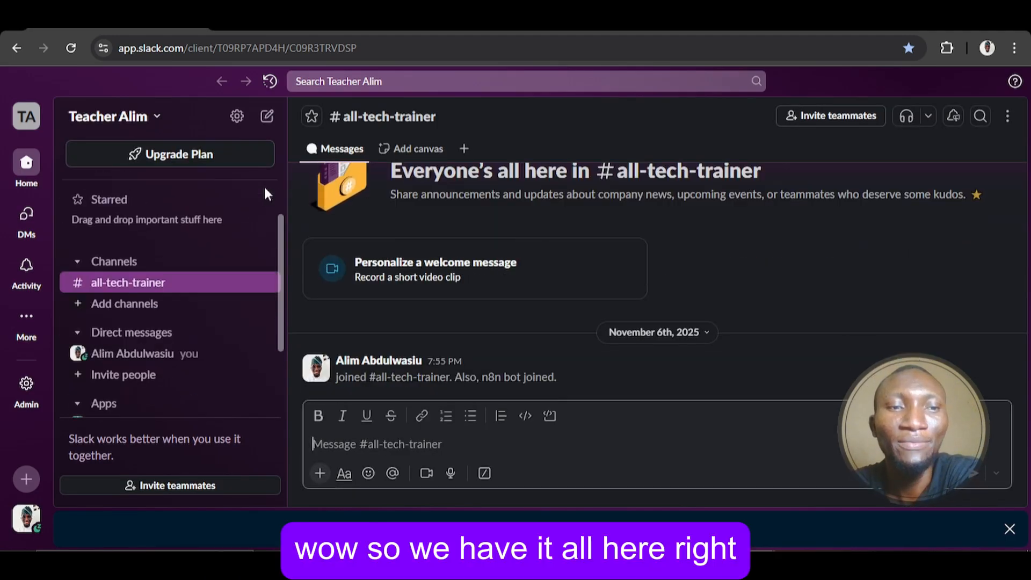
scroll(281, 263, down, 1)
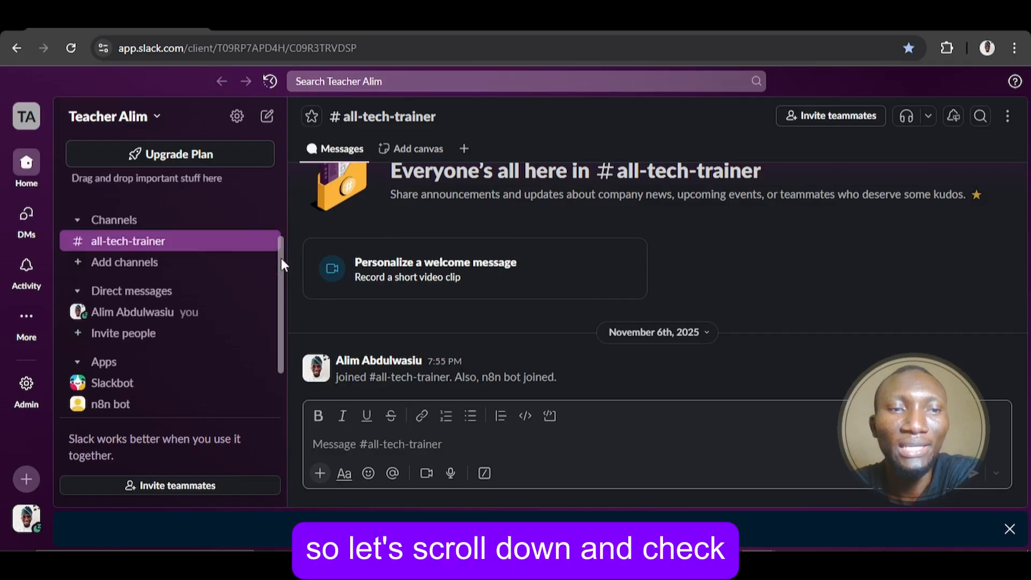
scroll(281, 258, down, 2)
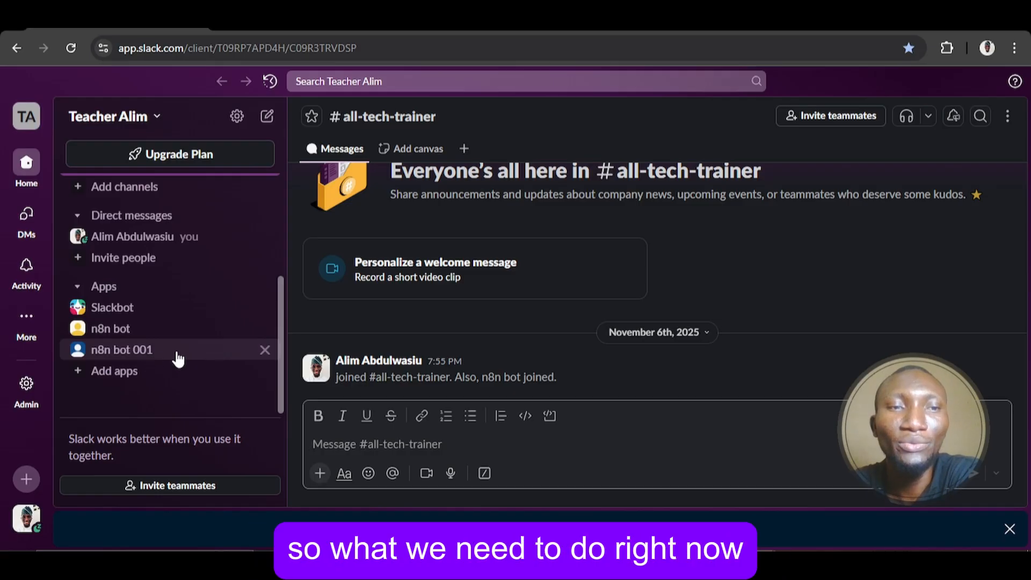
scroll(178, 355, up, 3)
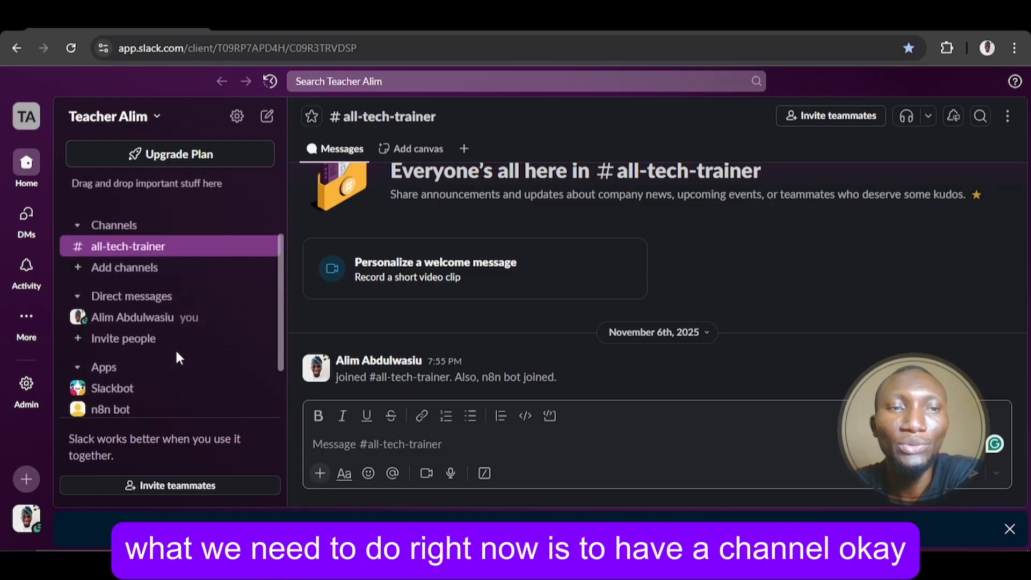
scroll(179, 358, down, 3)
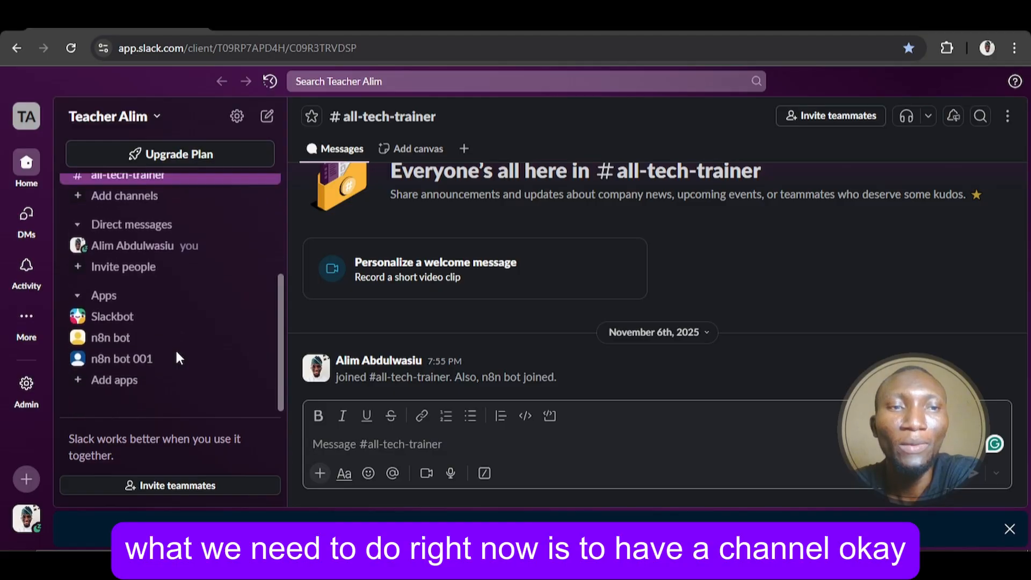
scroll(178, 356, up, 1)
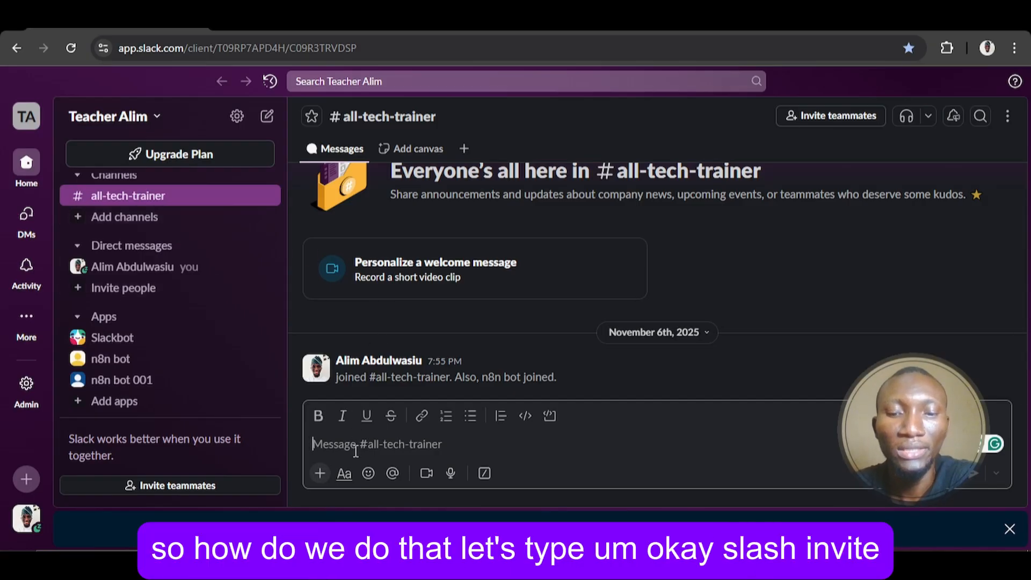
Invite the n8n bot 001 app to the all-tech-trainer channel with the /invite command.
text(/in)
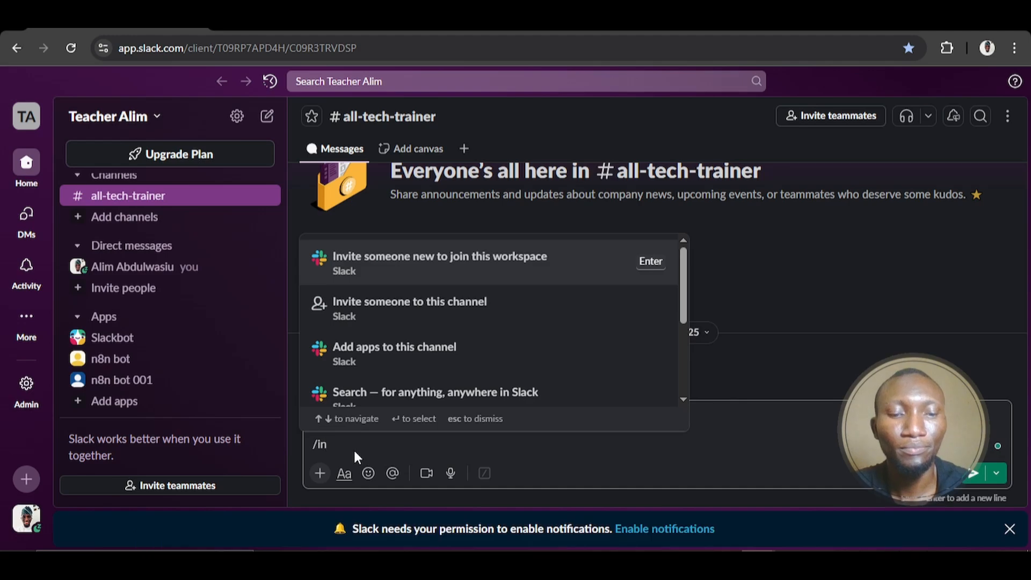
text(vi)
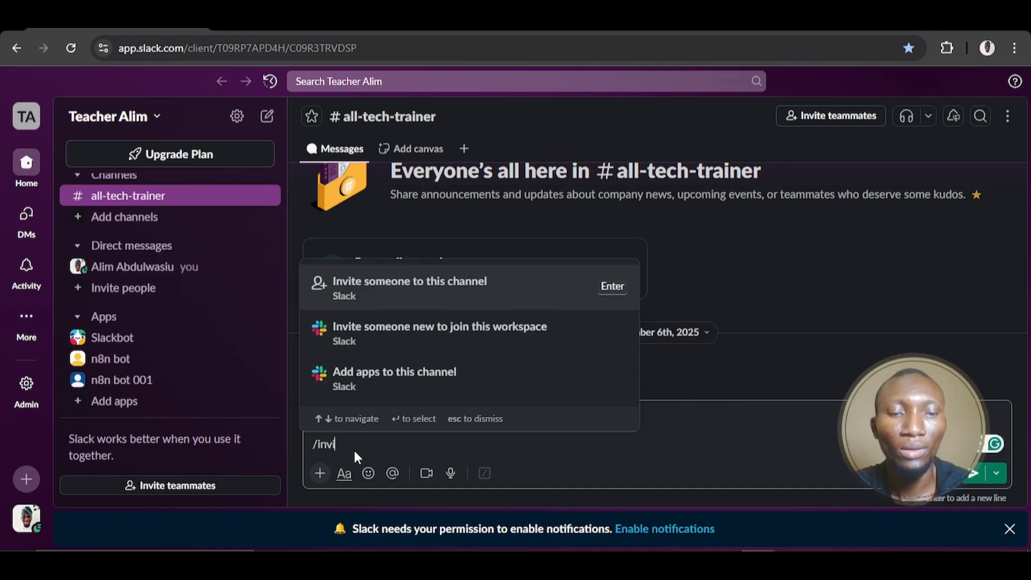
text(te @)
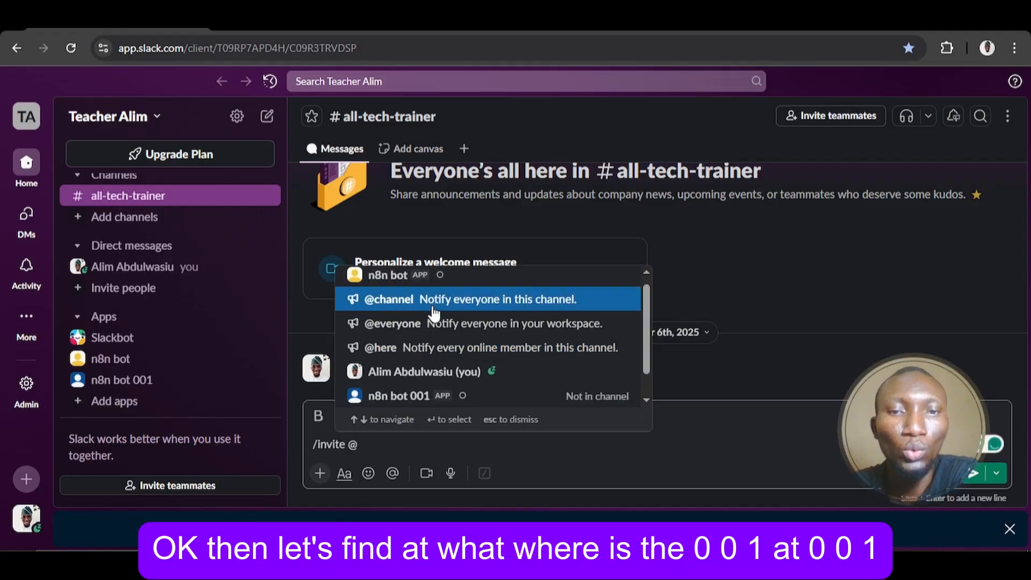
scroll(435, 313, down, 1)
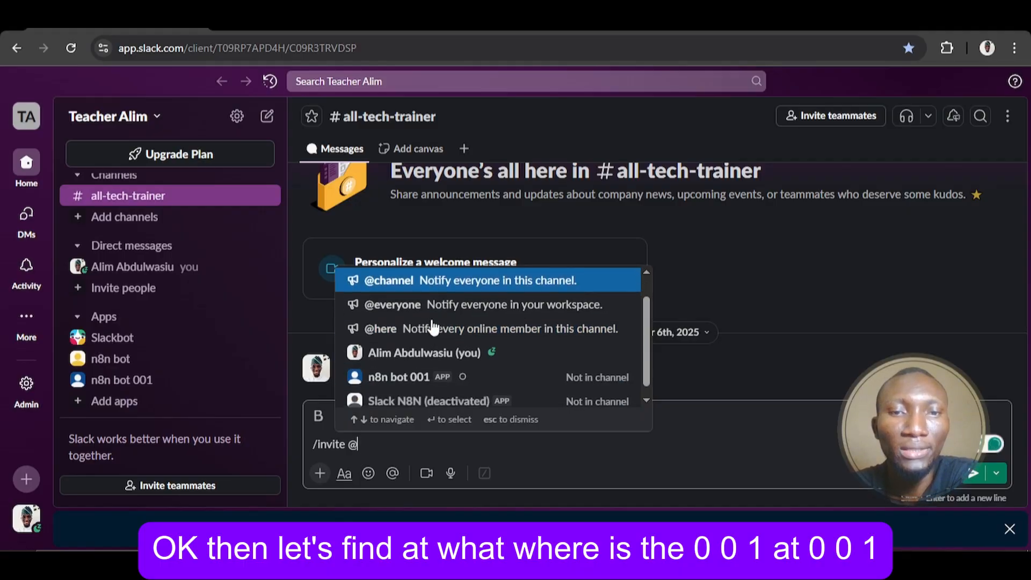
click(437, 383)
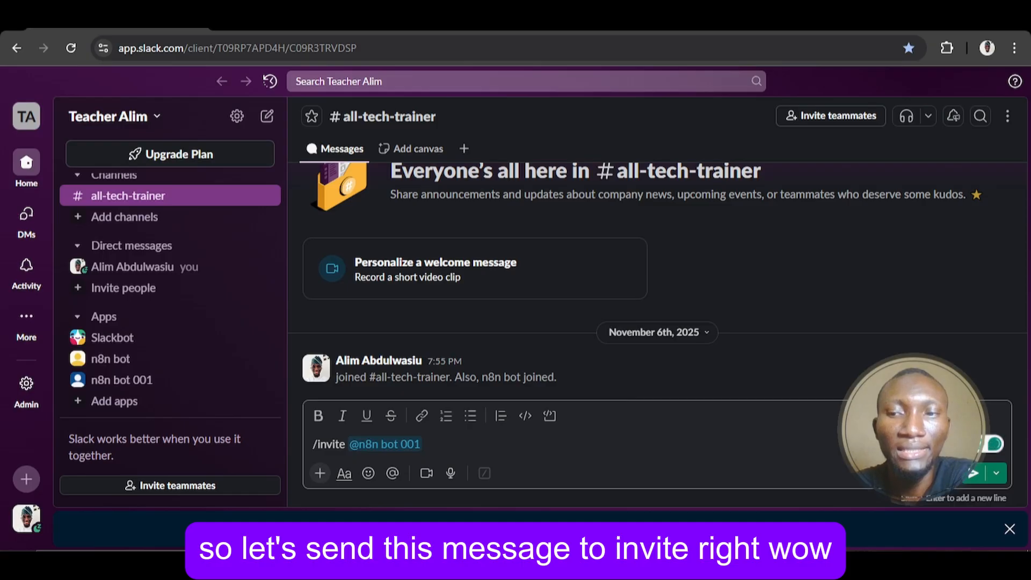
click(974, 474)
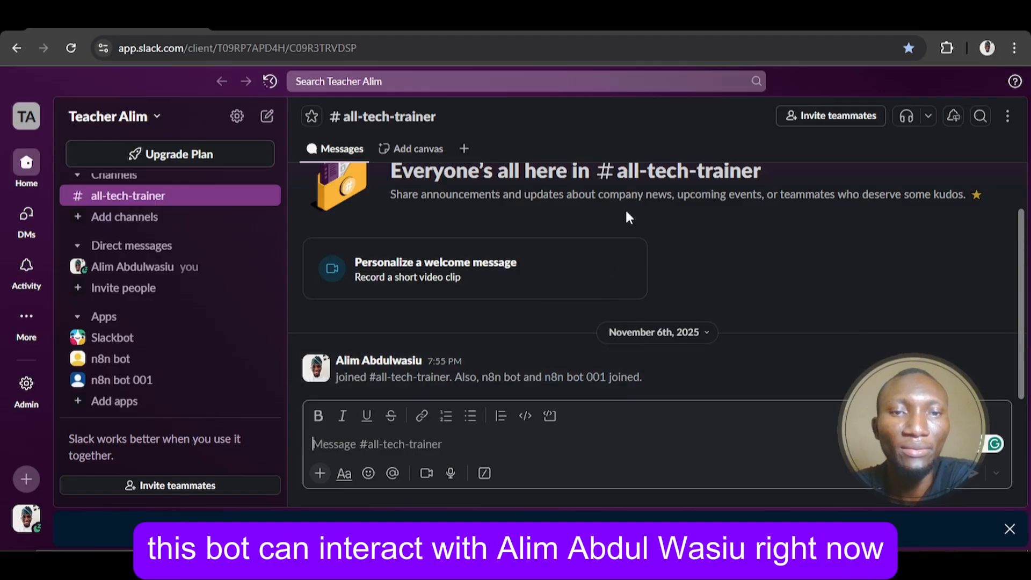
Return to the n8n workflow and set the Send a message node's channel to be specified By Name.
scroll(586, 188, up, 1)
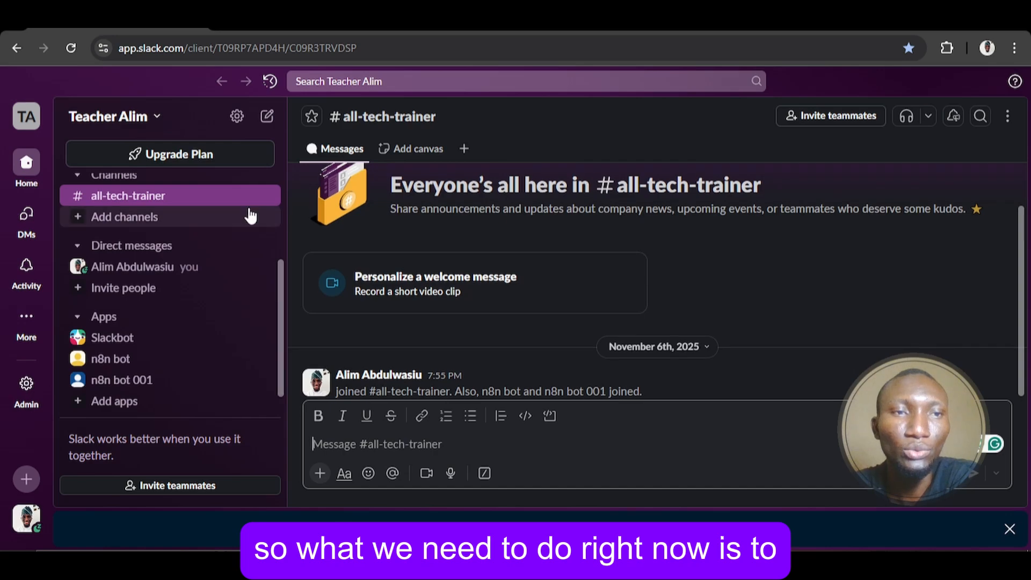
scroll(247, 216, up, 1)
scroll(248, 216, up, 1)
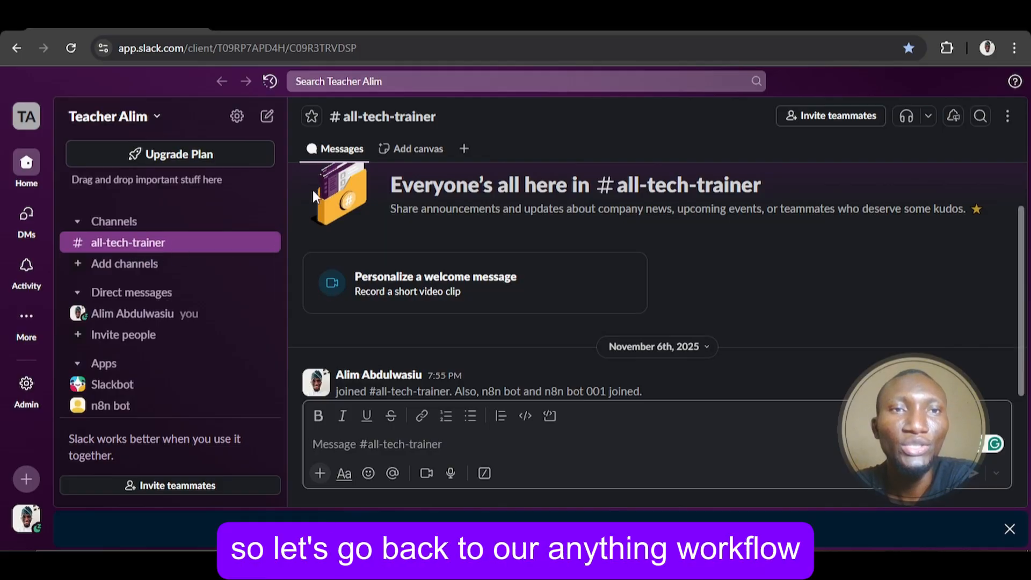
scroll(323, 182, down, 1)
click(482, 28)
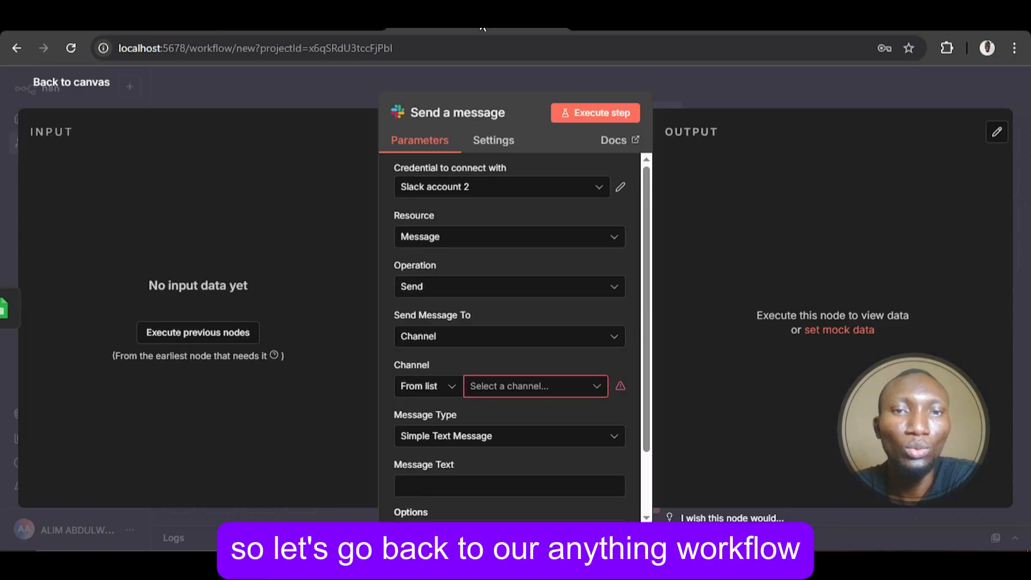
scroll(588, 270, down, 2)
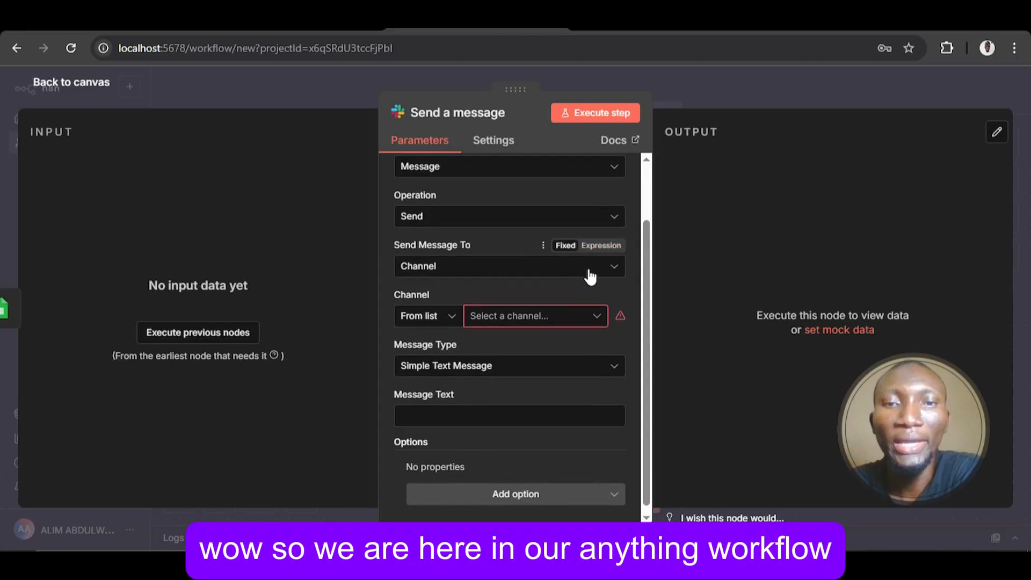
click(451, 321)
click(451, 406)
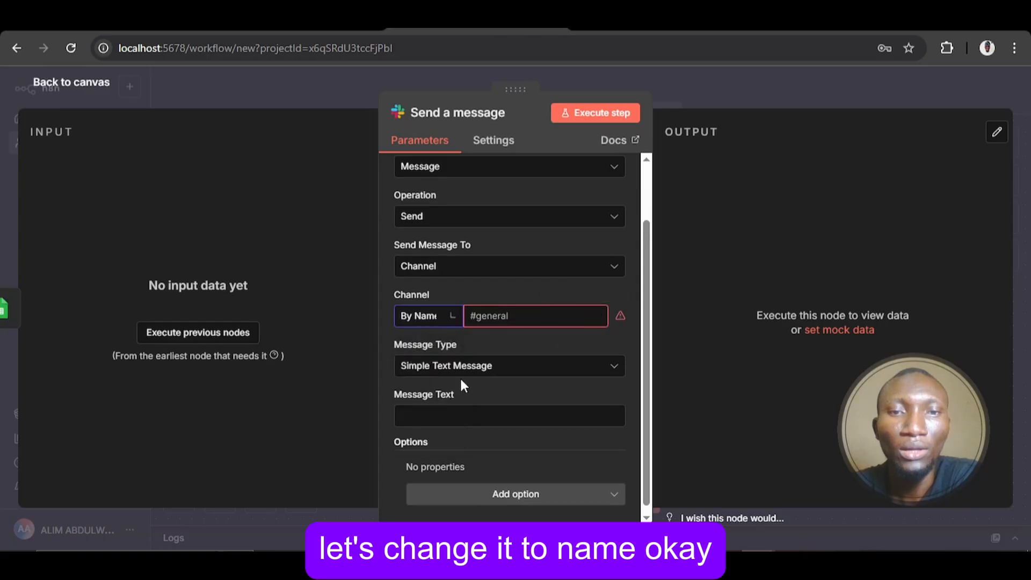
Enter #all-tech-trainer as the target channel name of the Slack message.
click(517, 317)
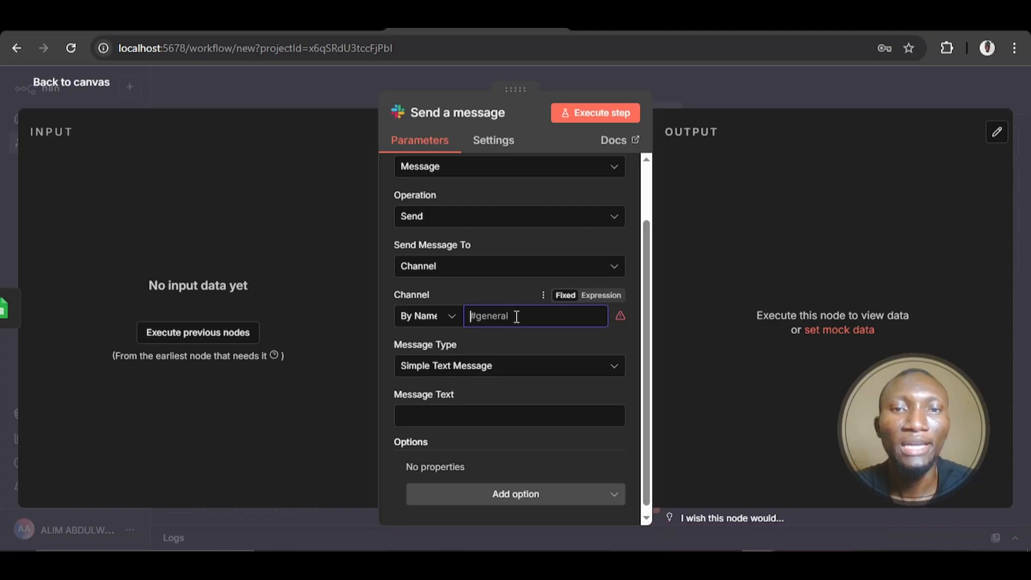
text(#all-)
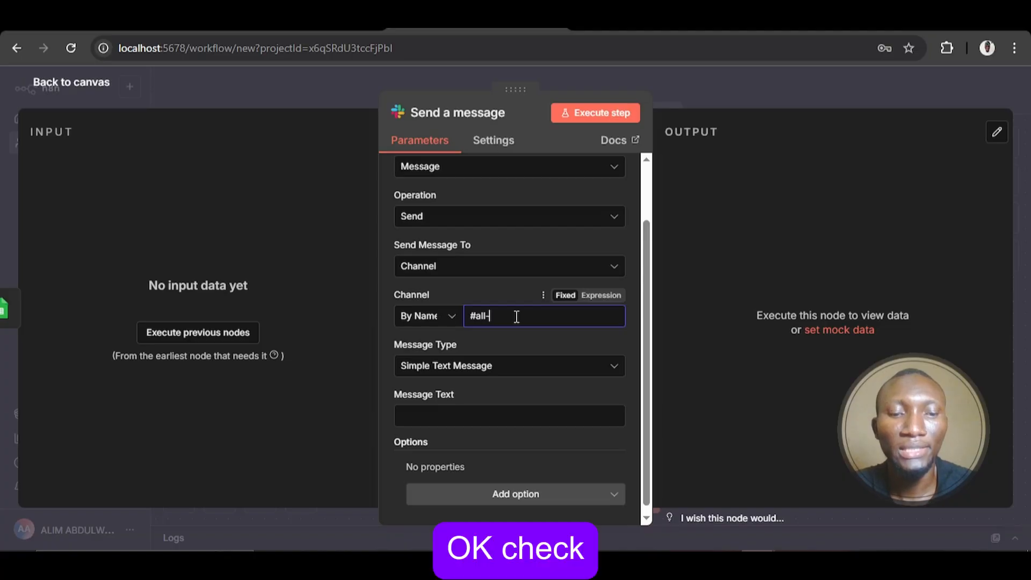
text(tch)
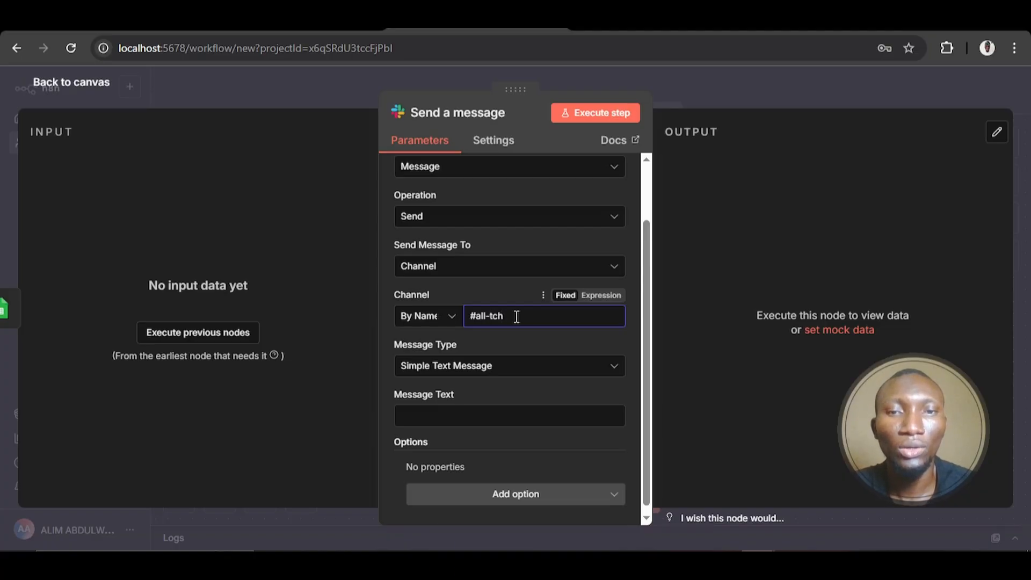
key(BackSpace)
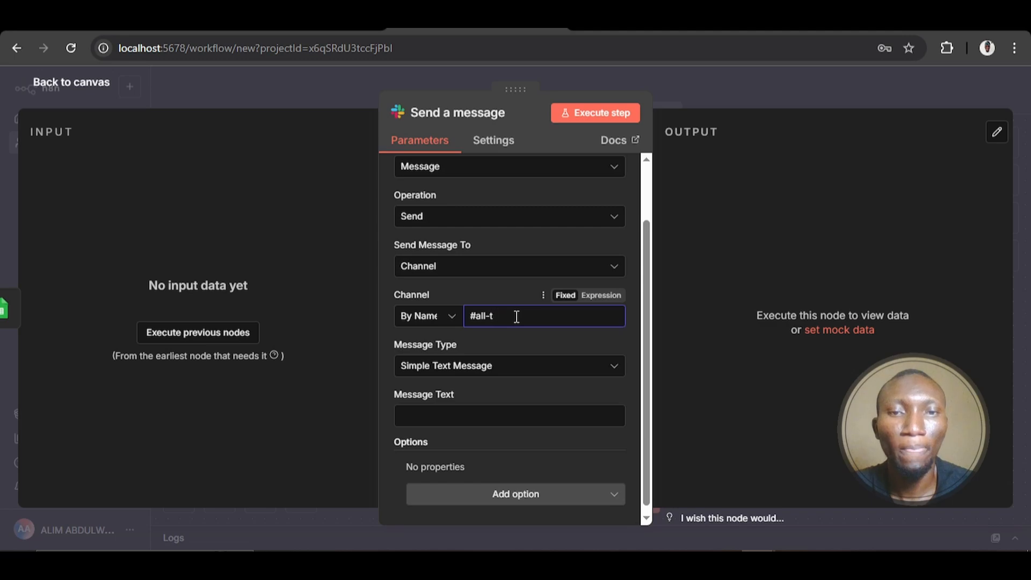
text(eac)
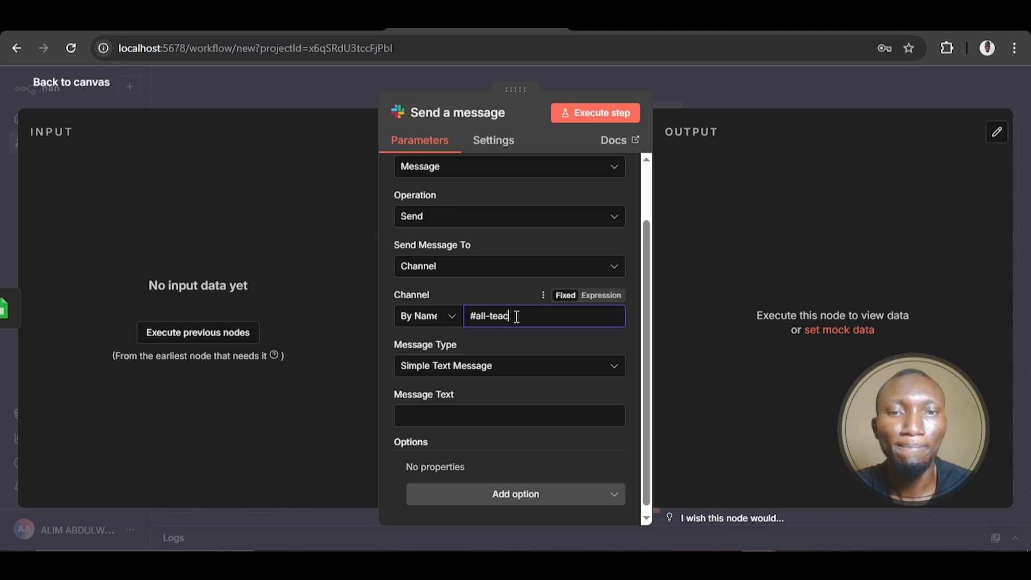
key(BackSpace)
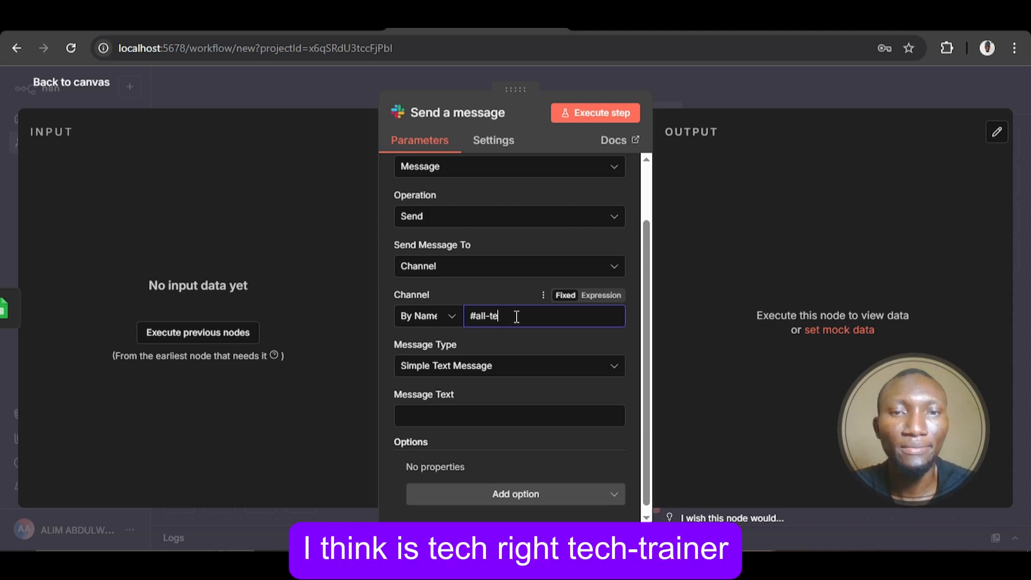
text(ch)
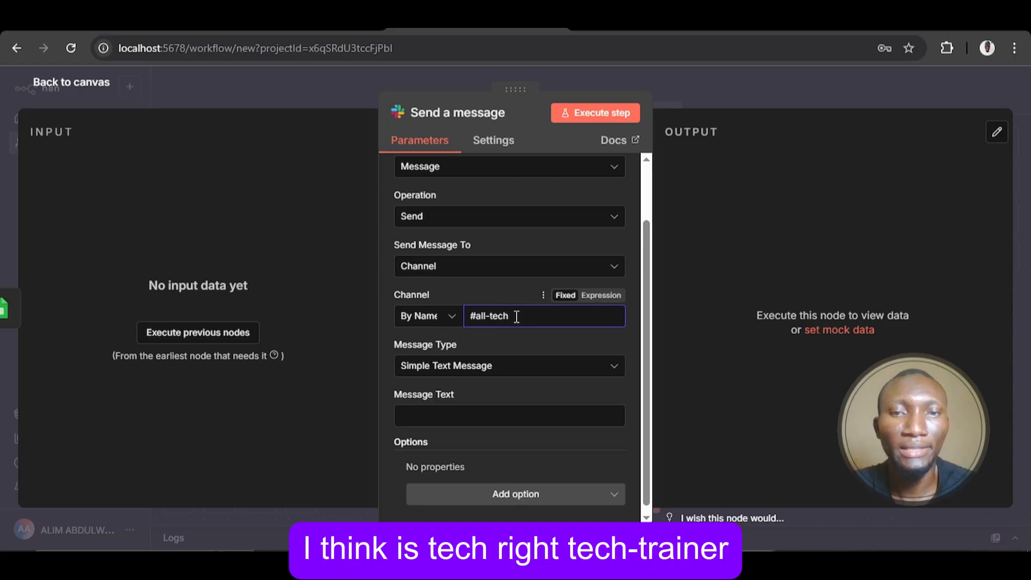
text(-traine)
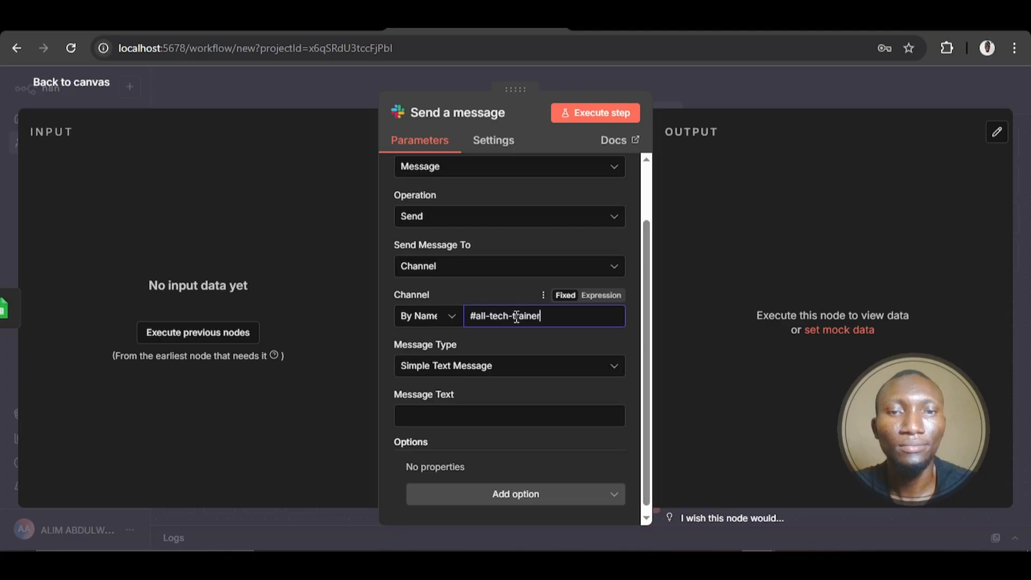
text(r)
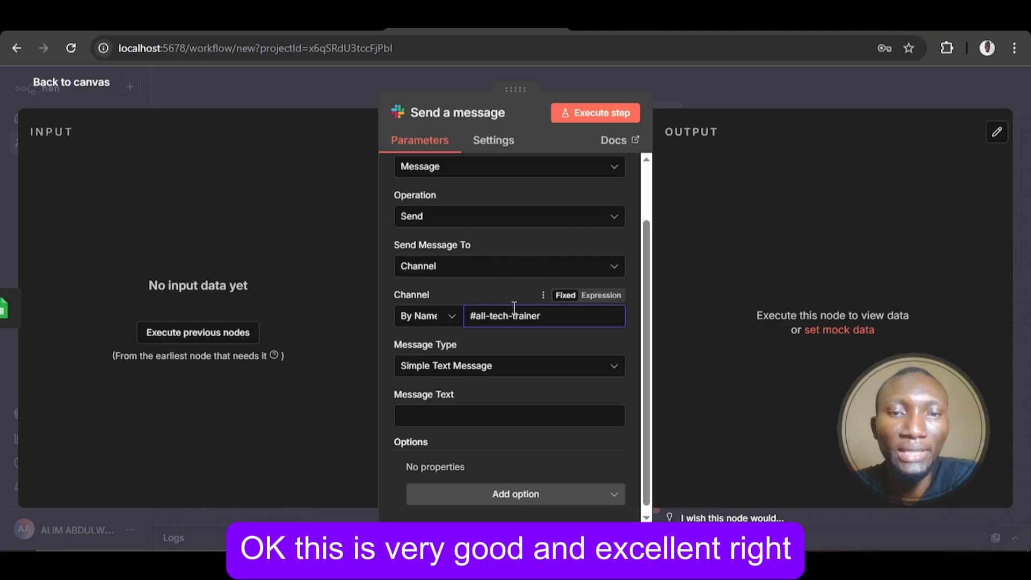
Return to the canvas and execute only the Google Sheets Trigger node to fetch sample row data.
scroll(527, 298, down, 1)
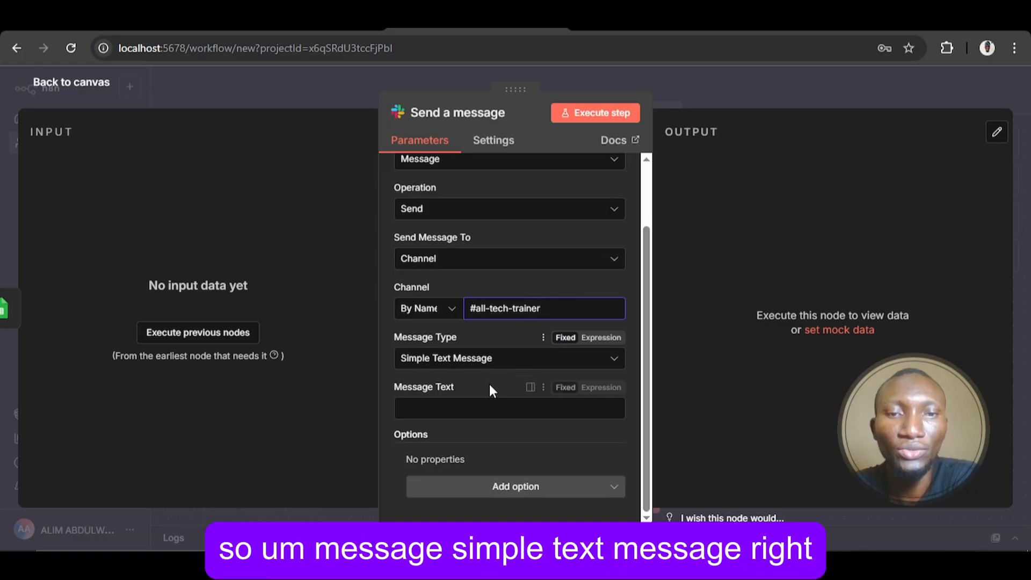
click(491, 402)
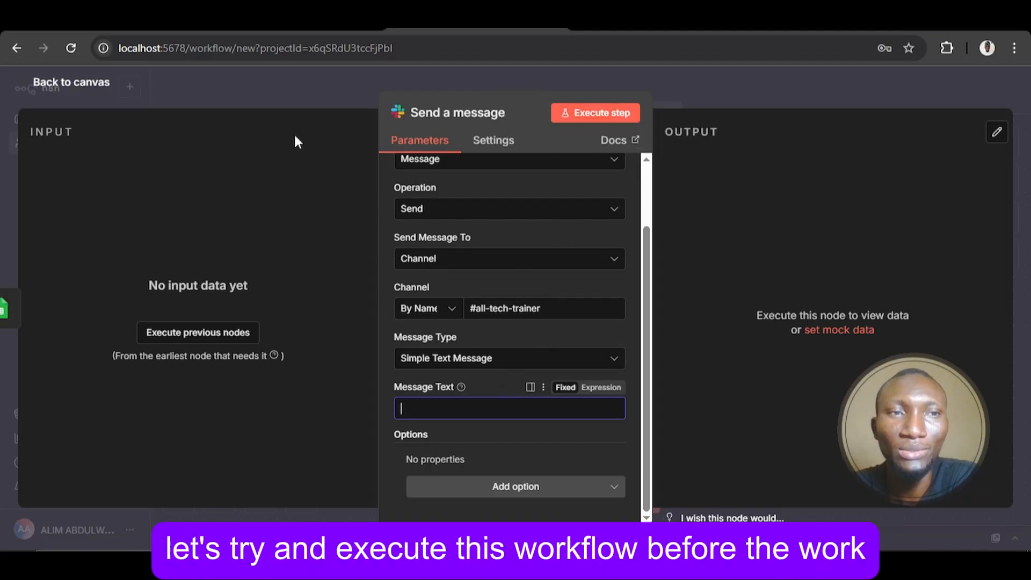
click(82, 89)
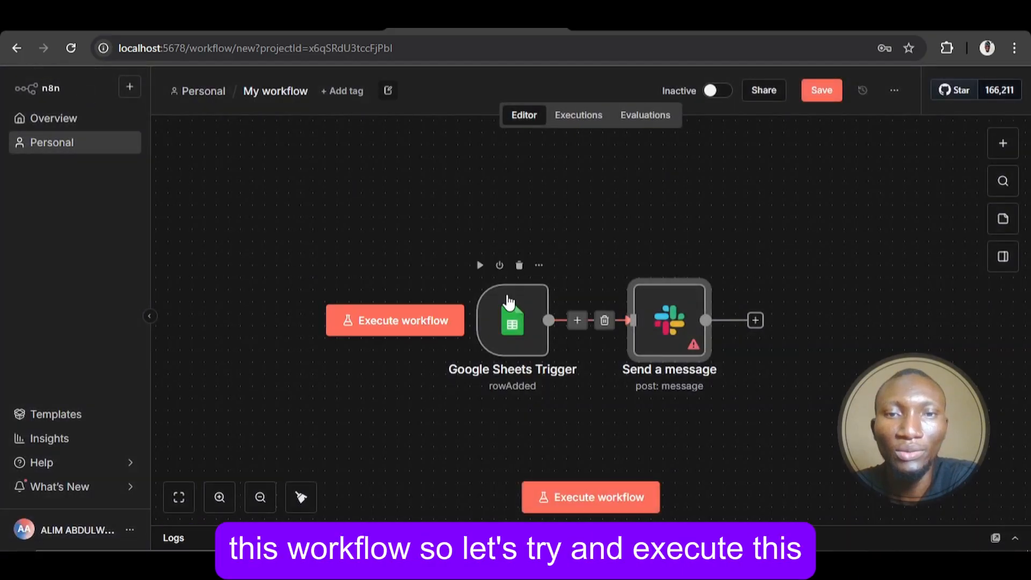
click(476, 267)
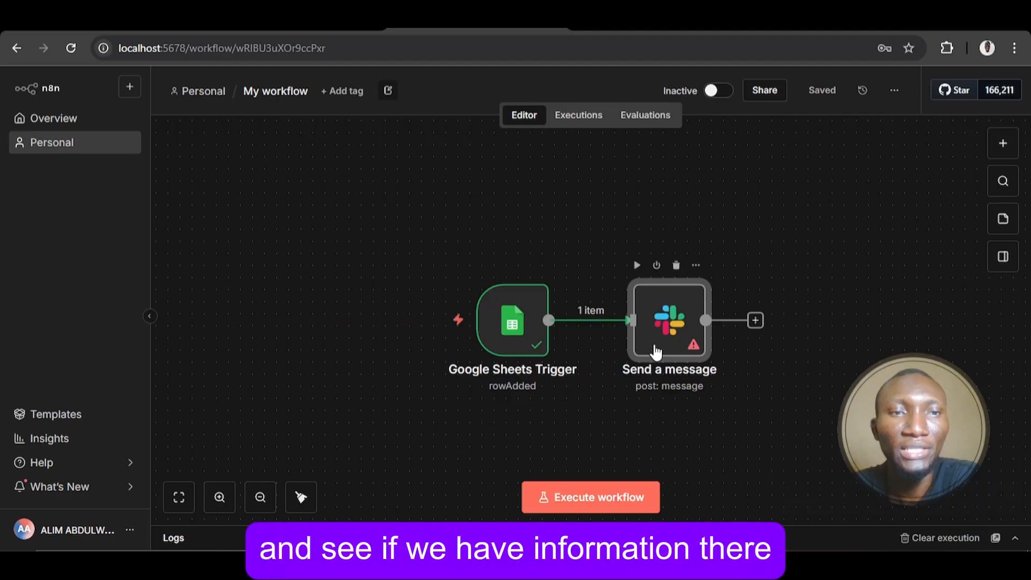
Reopen the Send a message node and review its parameters alongside the fields supplied by the Google Sheets Trigger.
double_click(664, 323)
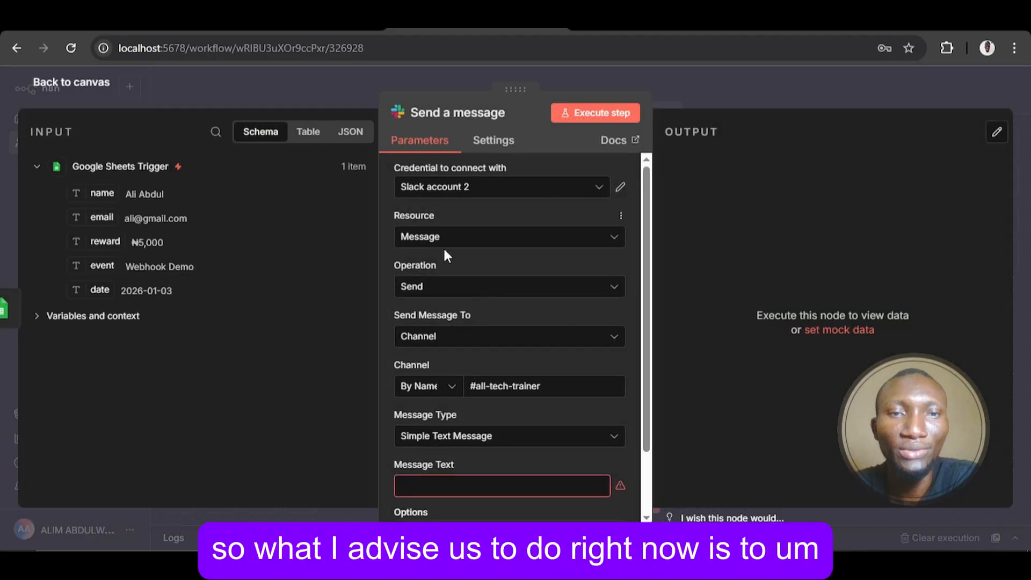
scroll(443, 246, down, 2)
scroll(443, 246, up, 2)
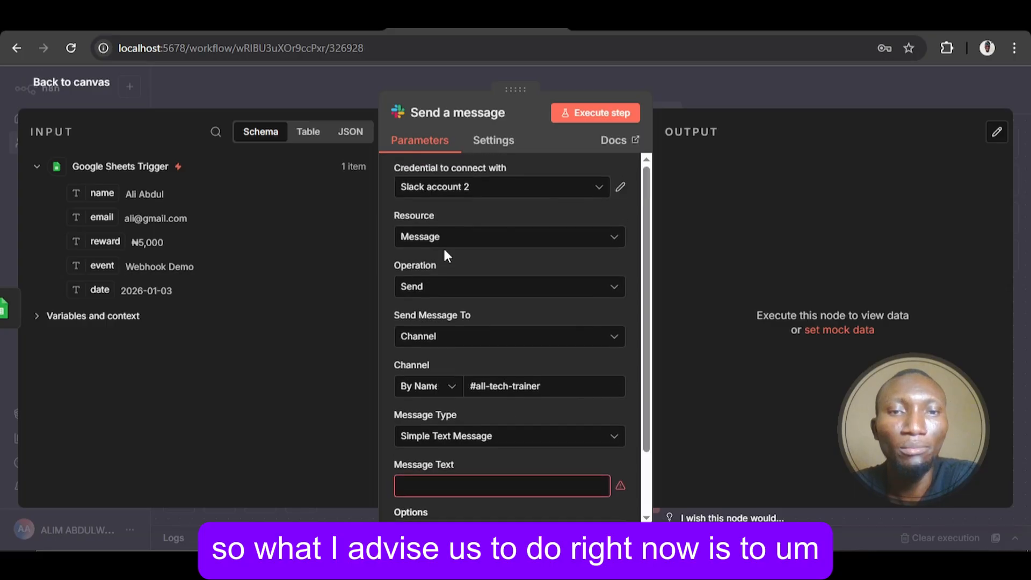
Map the Google Sheets Trigger's name and email fields into the Message Text as expressions on separate lines.
scroll(444, 247, down, 2)
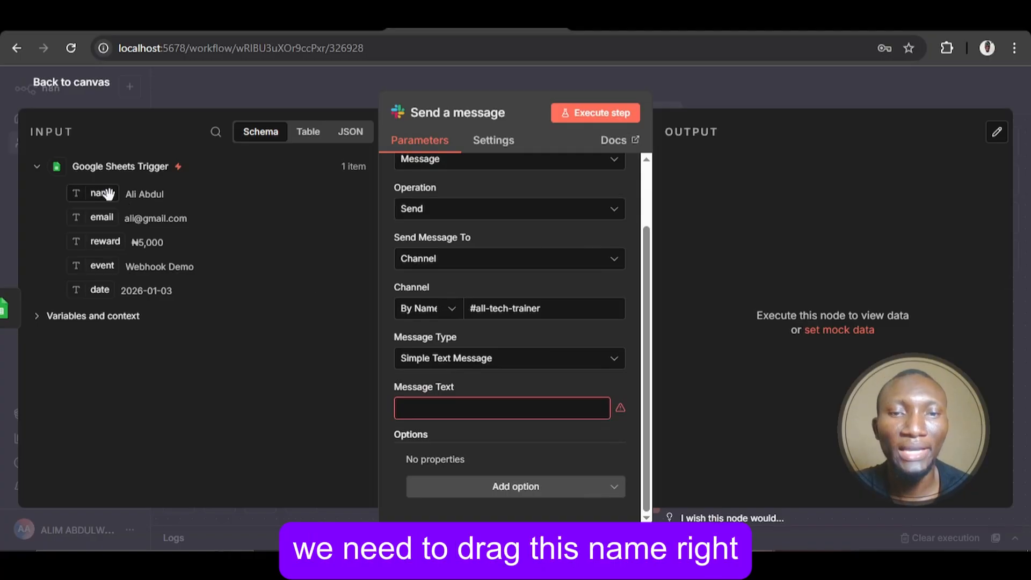
drag(107, 194, 432, 412)
click(506, 412)
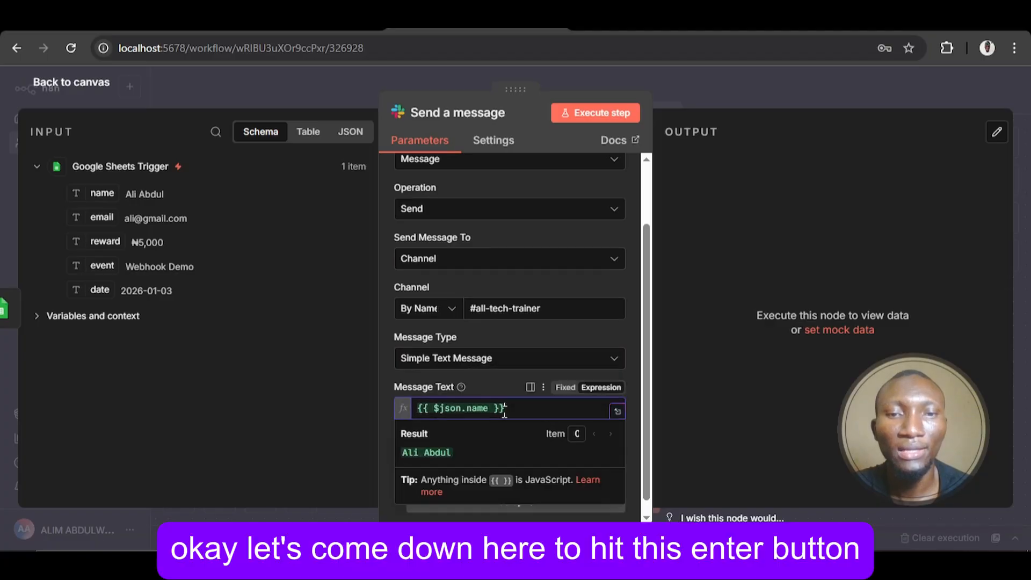
key(Return)
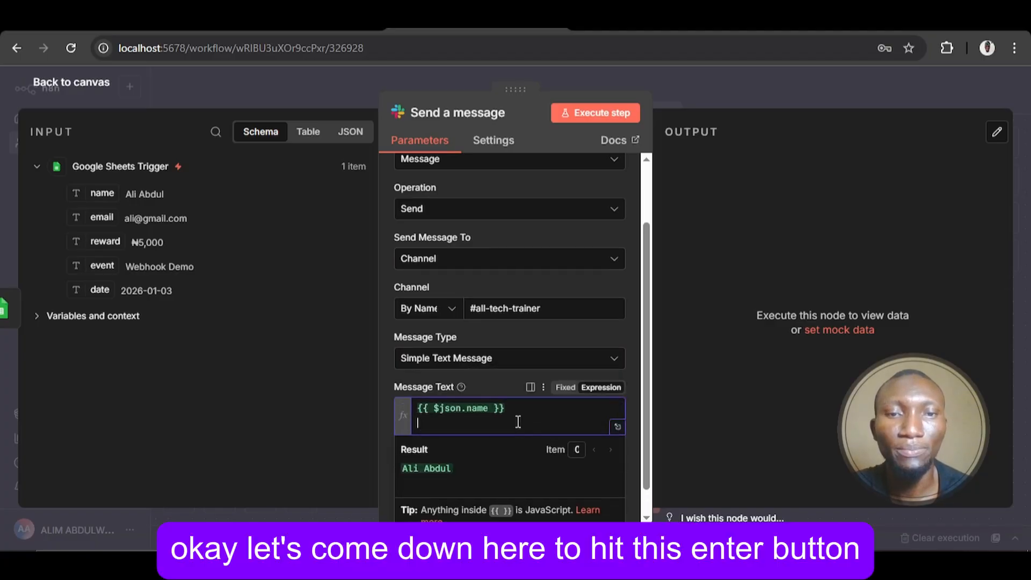
drag(107, 217, 433, 443)
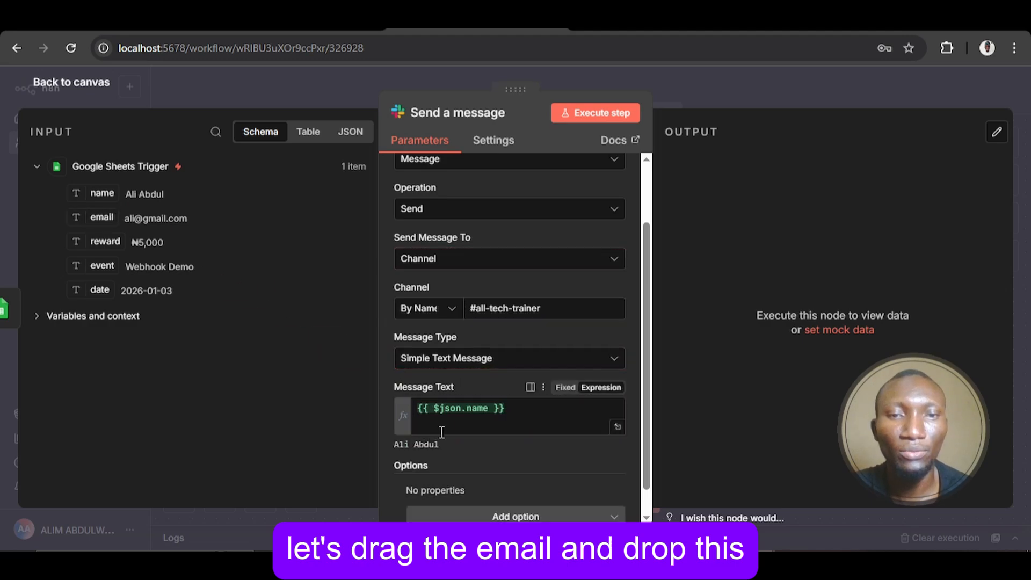
click(461, 427)
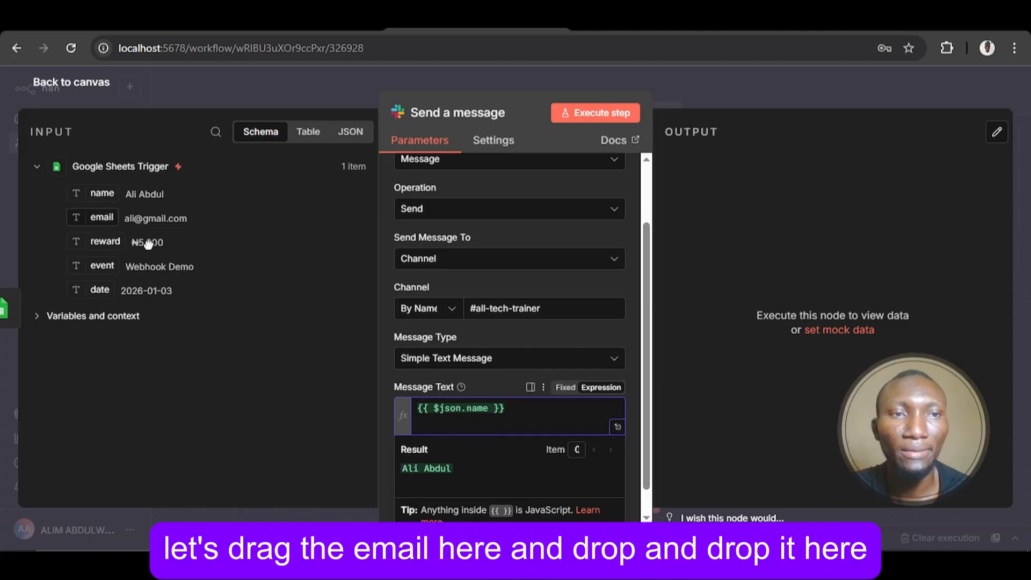
drag(102, 217, 419, 423)
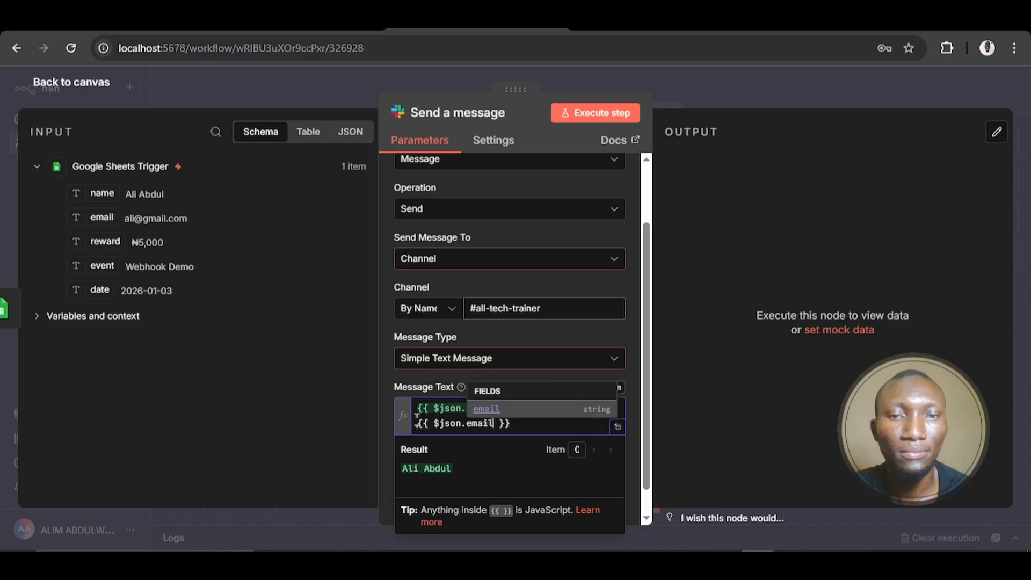
click(521, 428)
Add the trigger's reward, event and date fields to the Message Text, each on its own new line.
key(Return)
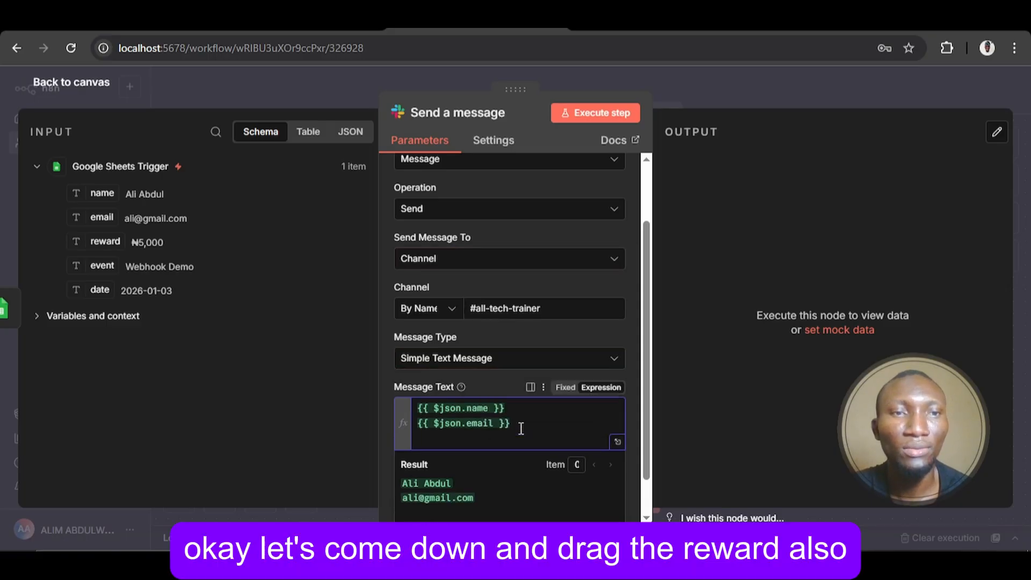
drag(91, 245, 424, 438)
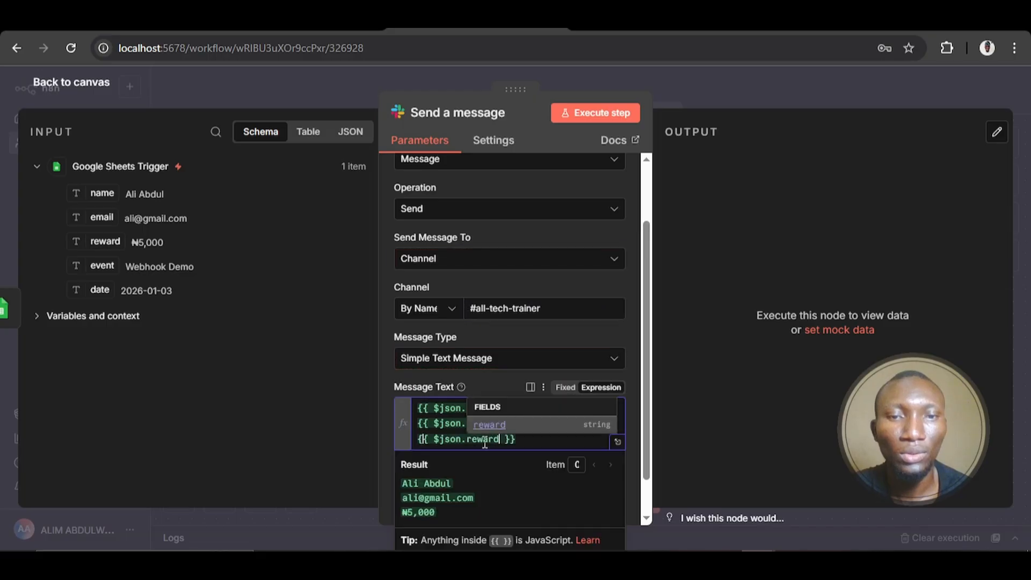
click(523, 440)
key(Return)
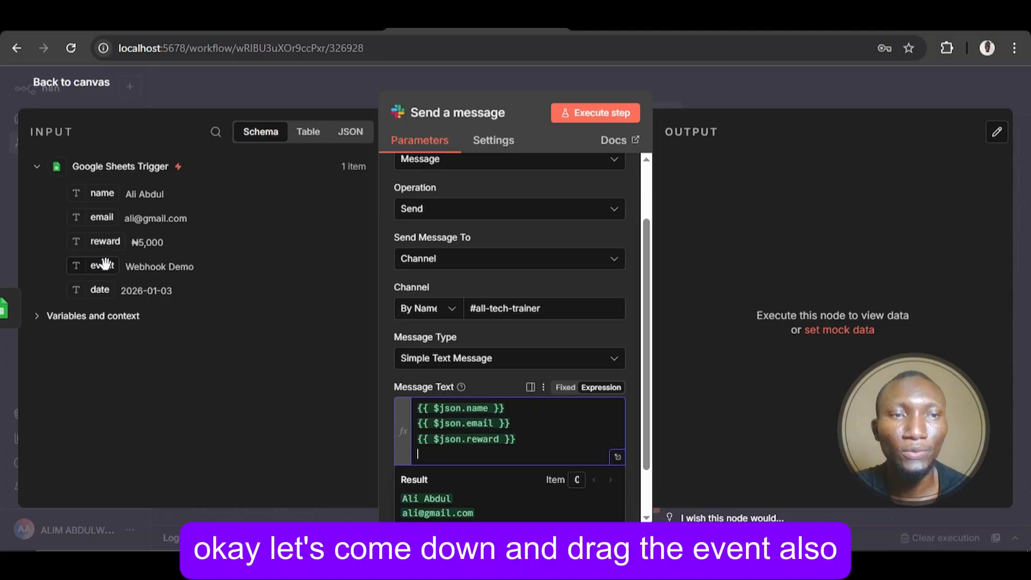
drag(104, 263, 422, 453)
click(520, 459)
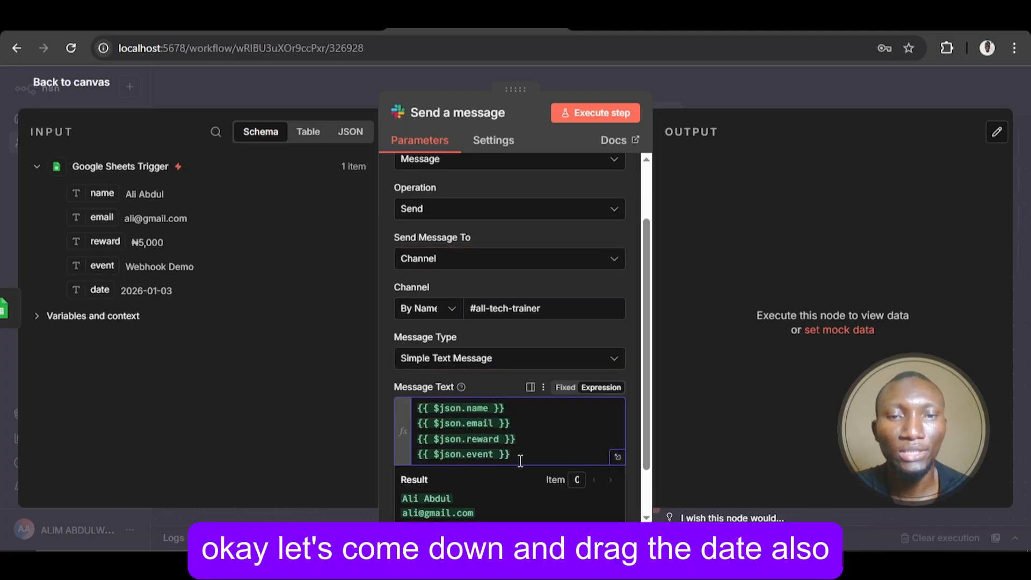
key(Return)
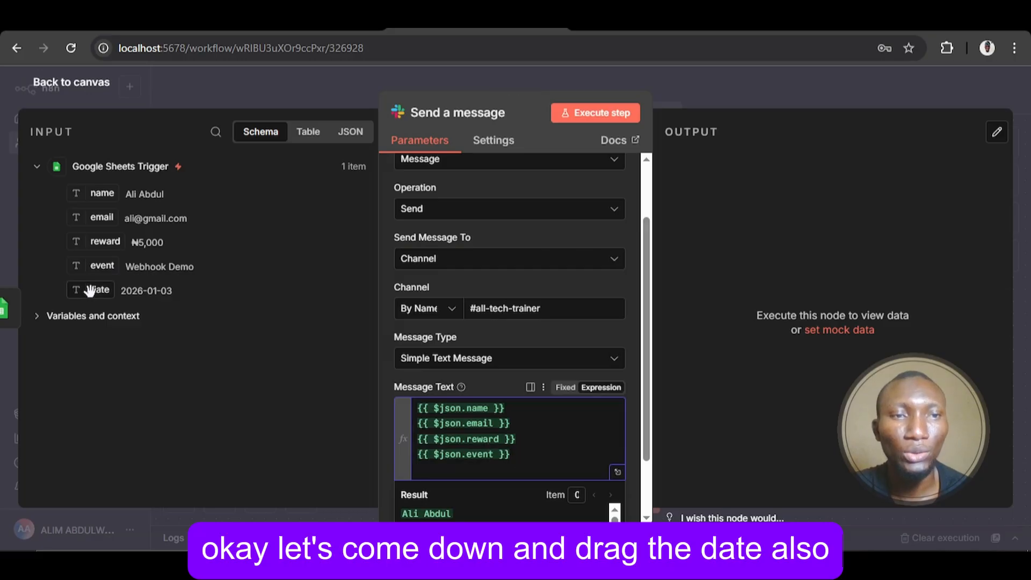
drag(91, 290, 433, 479)
click(530, 470)
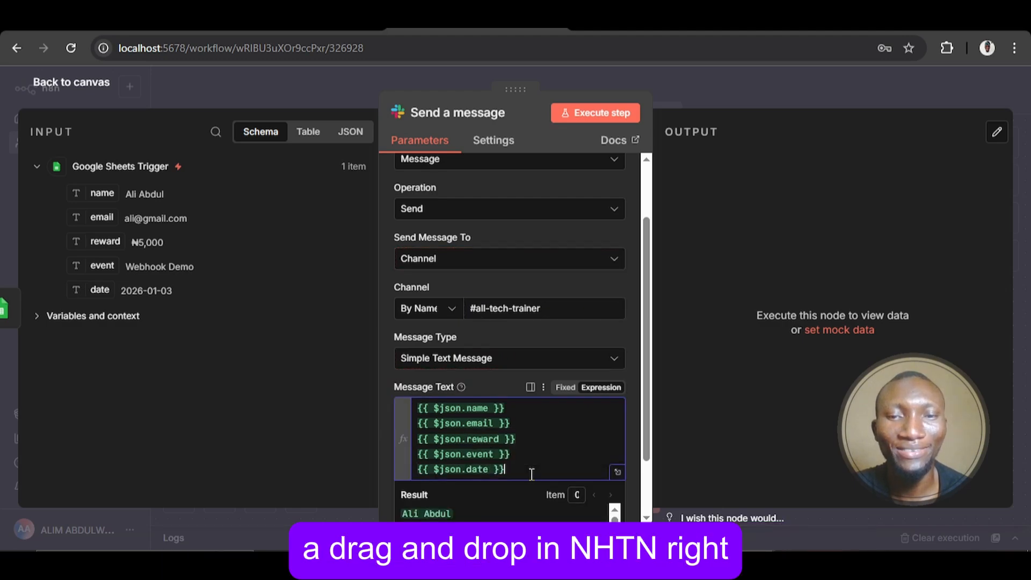
Label the first two lines of the Message Text by putting "Name: " and "Email: " before their expressions.
scroll(481, 430, up, 2)
scroll(480, 429, down, 1)
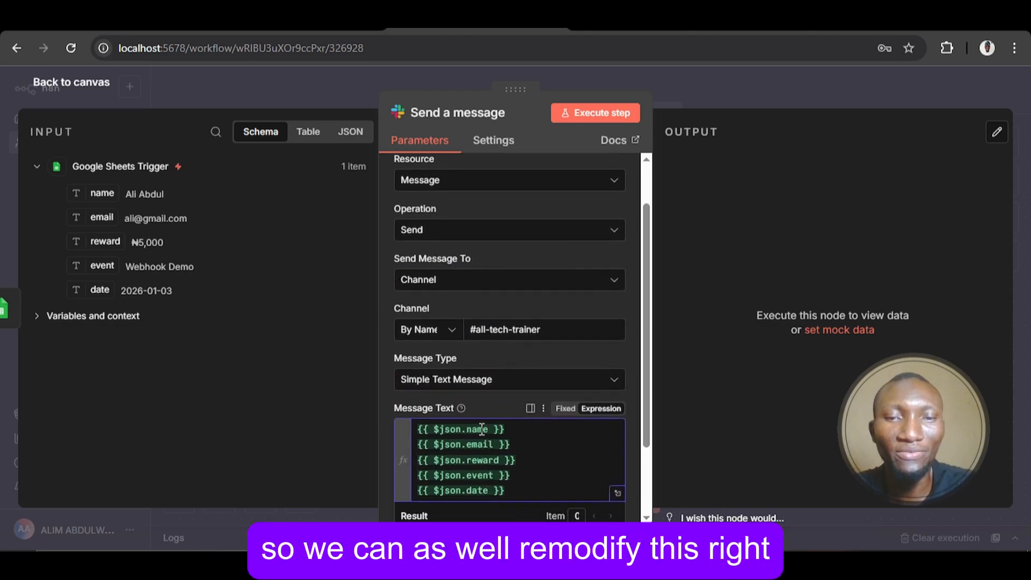
click(419, 434)
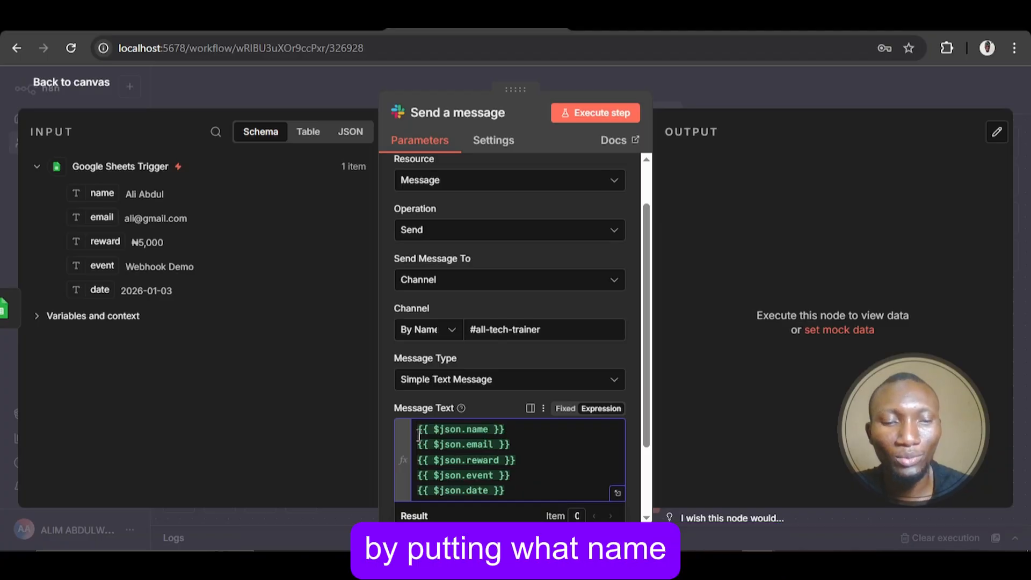
text(Nam)
key(BackSpace)
key(BackSpace)
key(BackSpace)
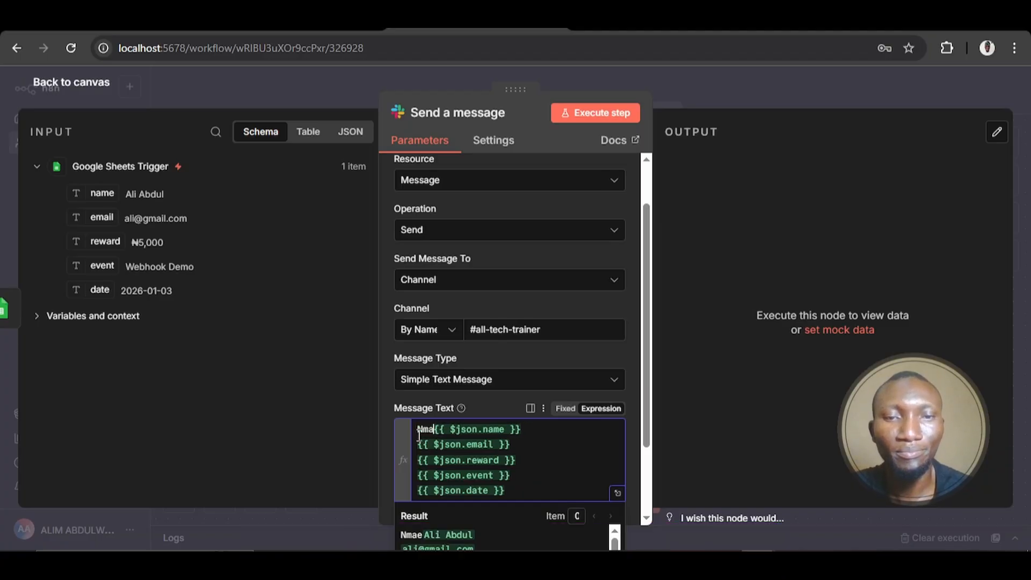
text(ame:)
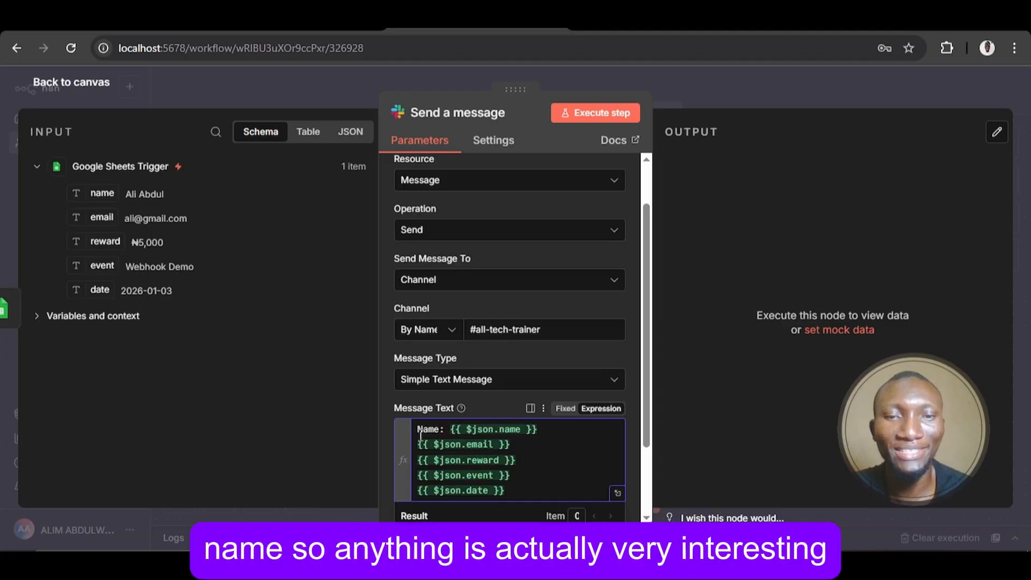
click(419, 445)
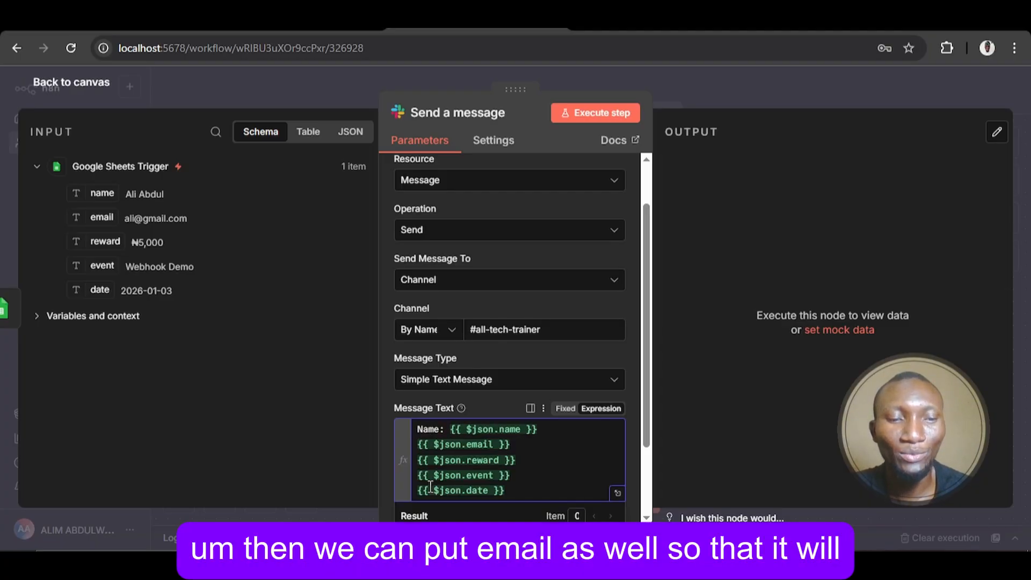
text(Email)
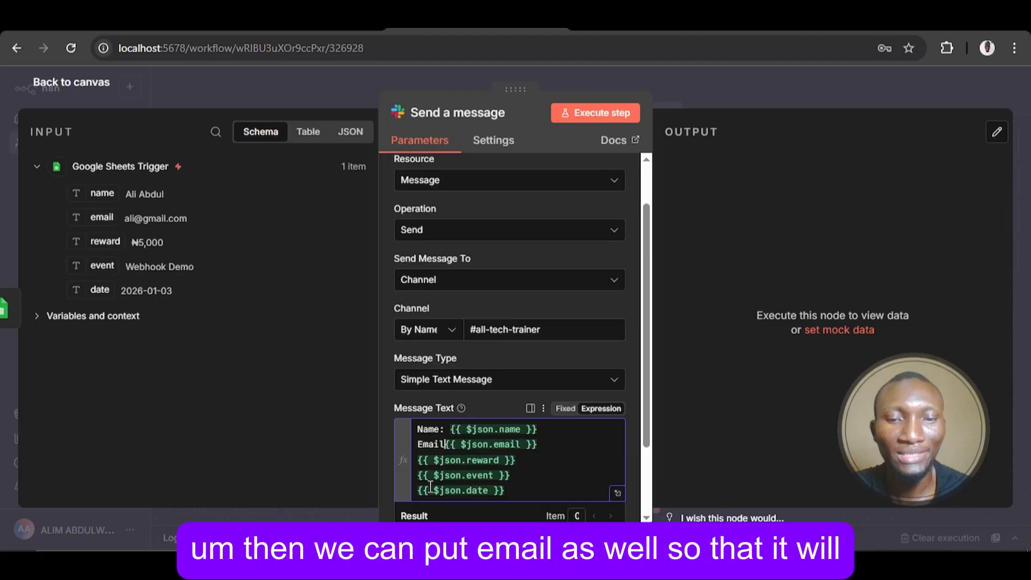
text(:)
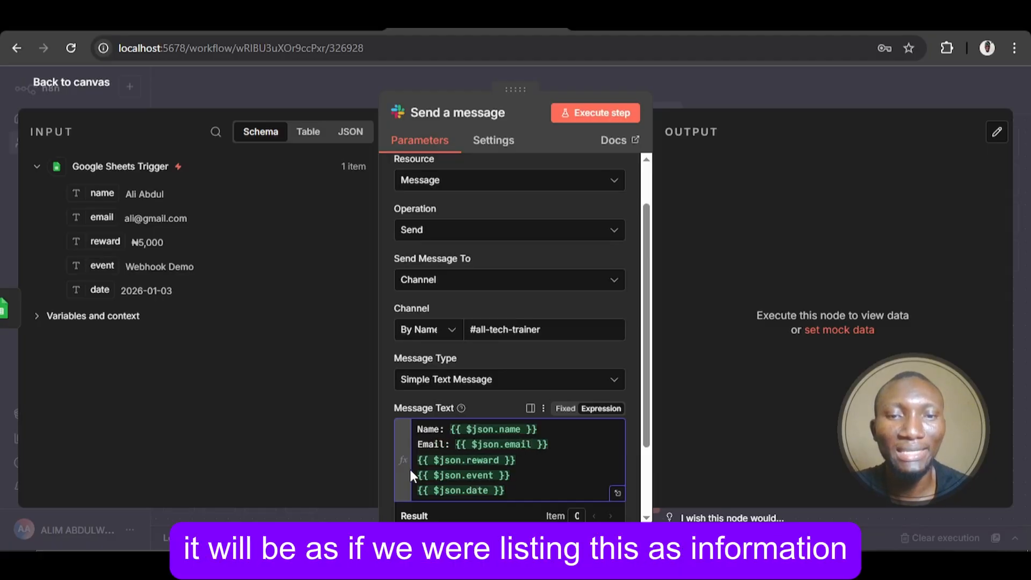
Put the labels "Reward: ", "Event: " and "Date: " before the remaining three expressions in the Message Text.
mouse_move(415, 463)
mouse_down()
mouse_move(423, 489)
mouse_move(423, 468)
mouse_up()
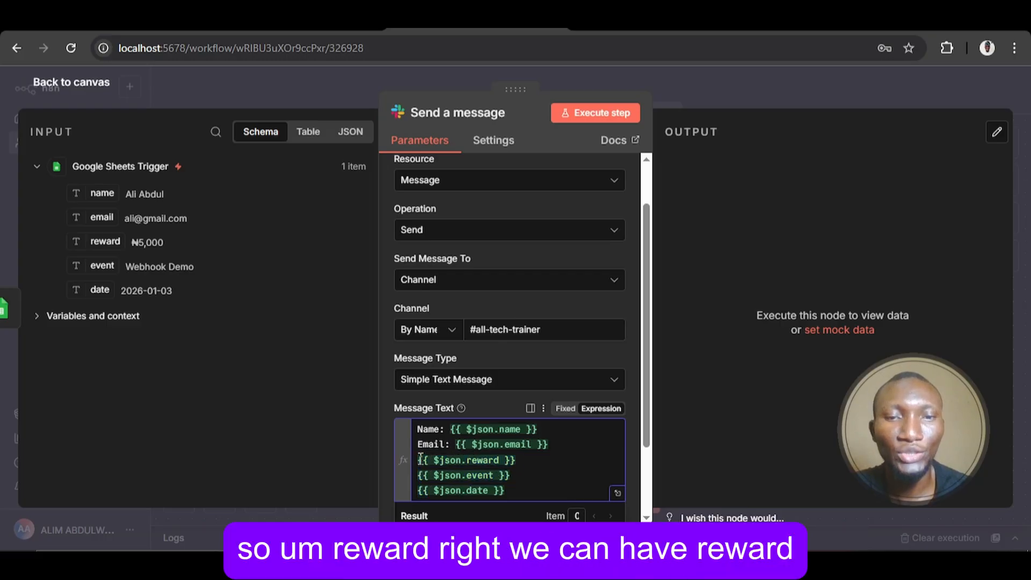
text(Re)
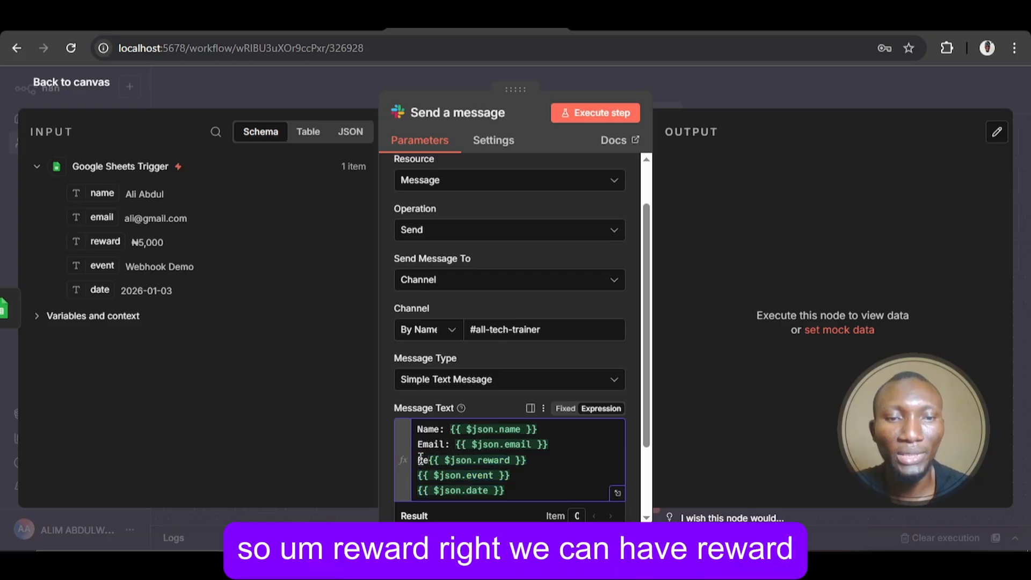
text(ward)
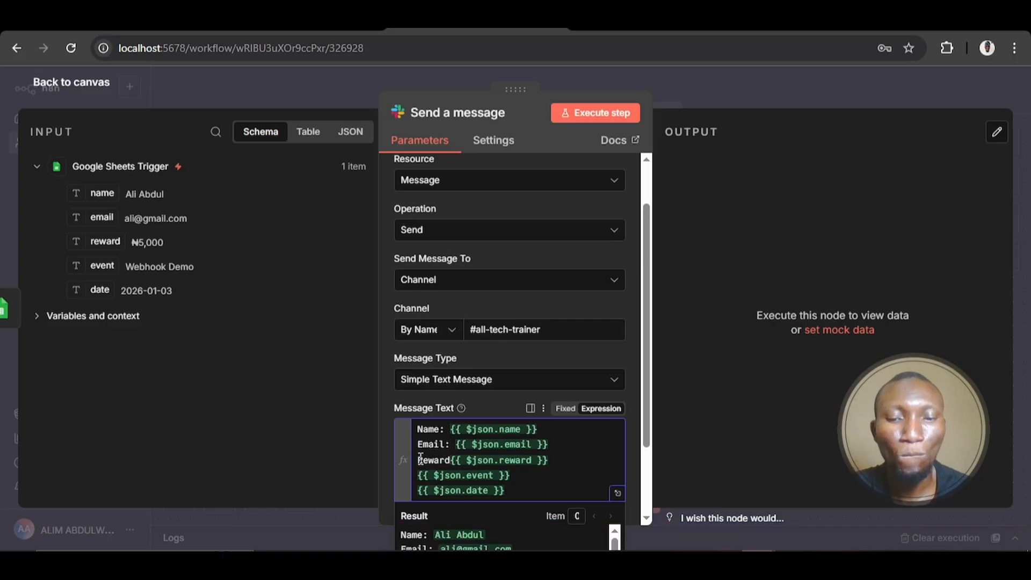
text(:)
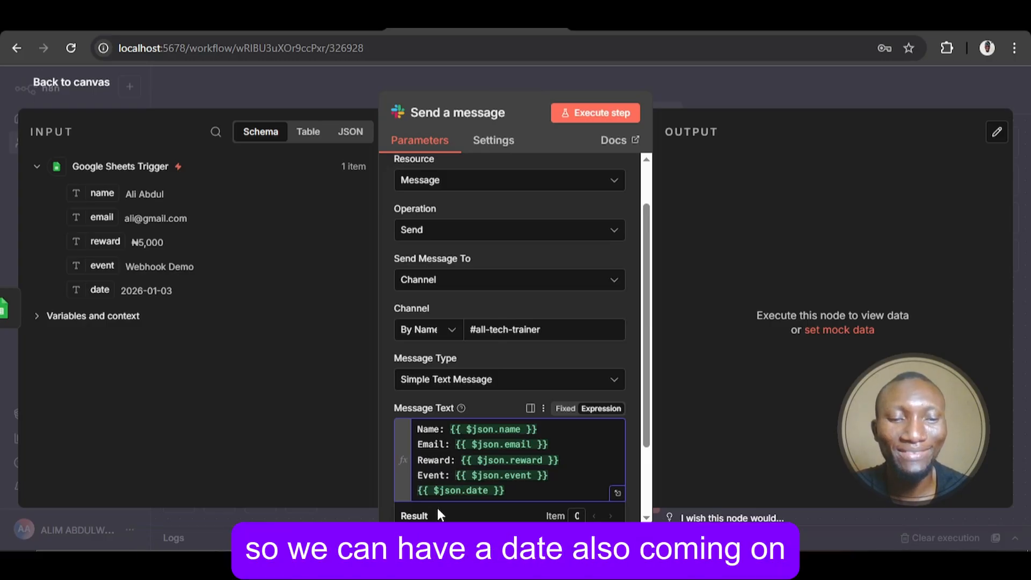
text(Date)
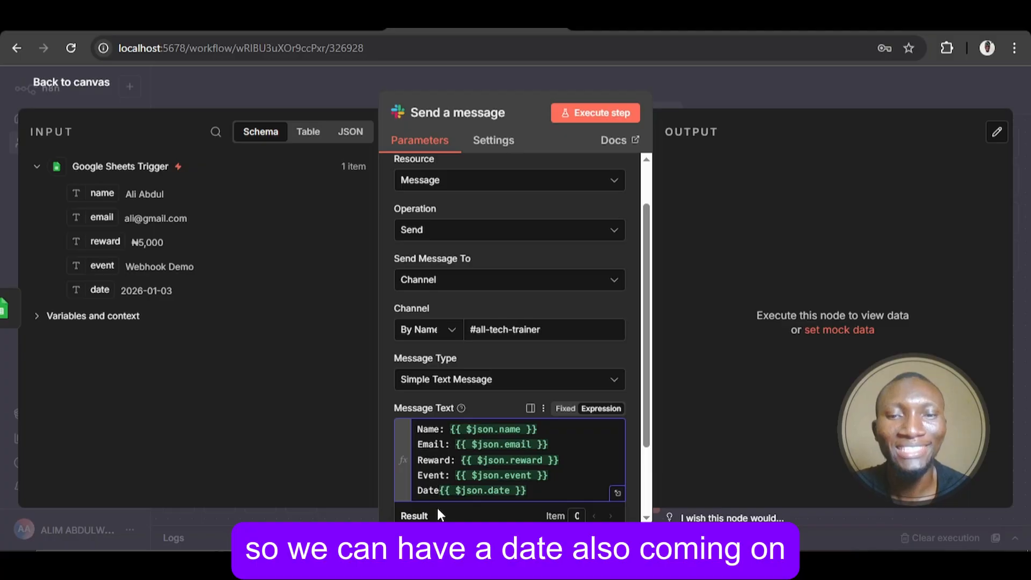
text(:)
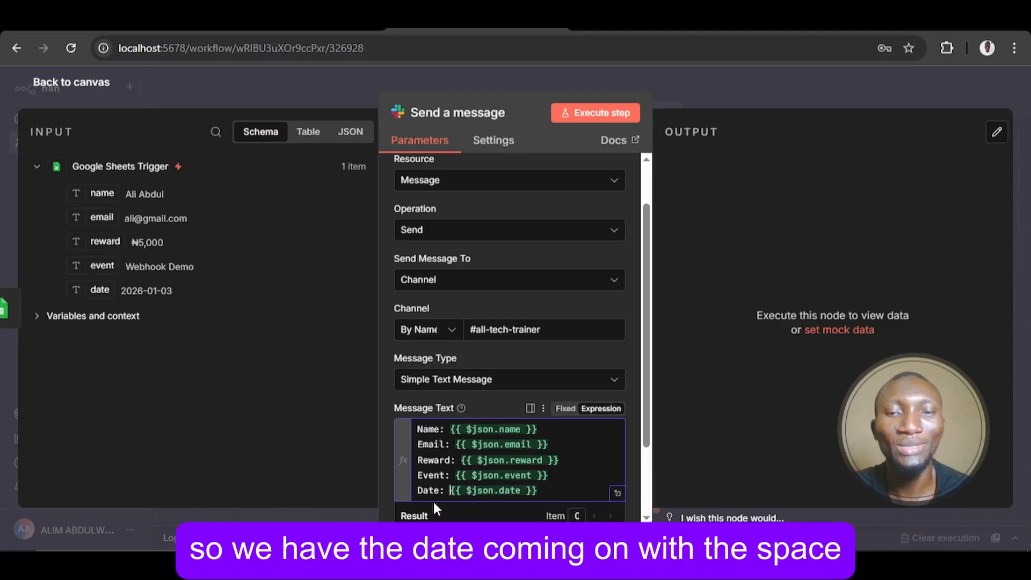
Check the message preview, execute the Send a message node and look through its output.
scroll(461, 471, down, 1)
scroll(461, 472, down, 1)
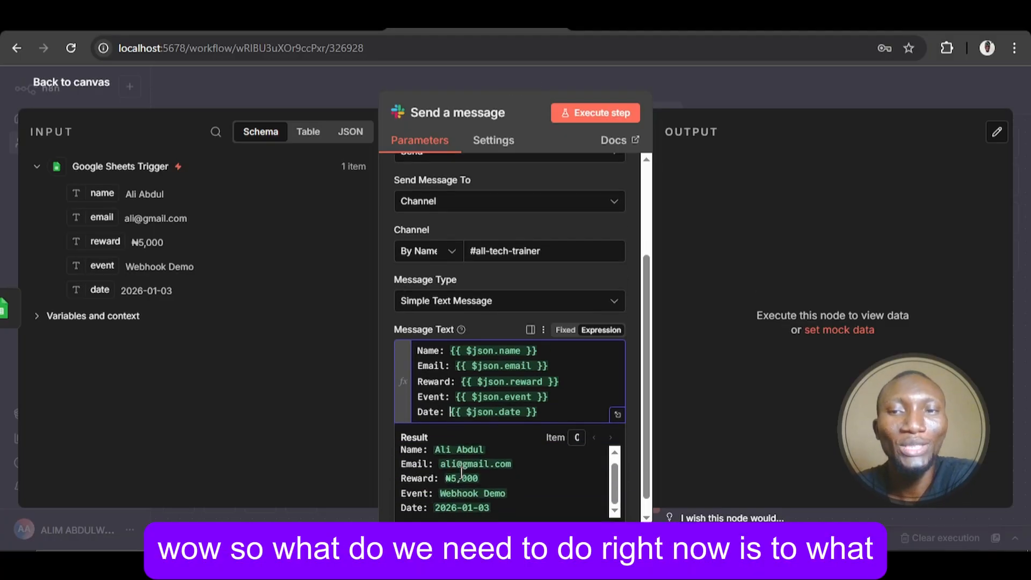
click(580, 111)
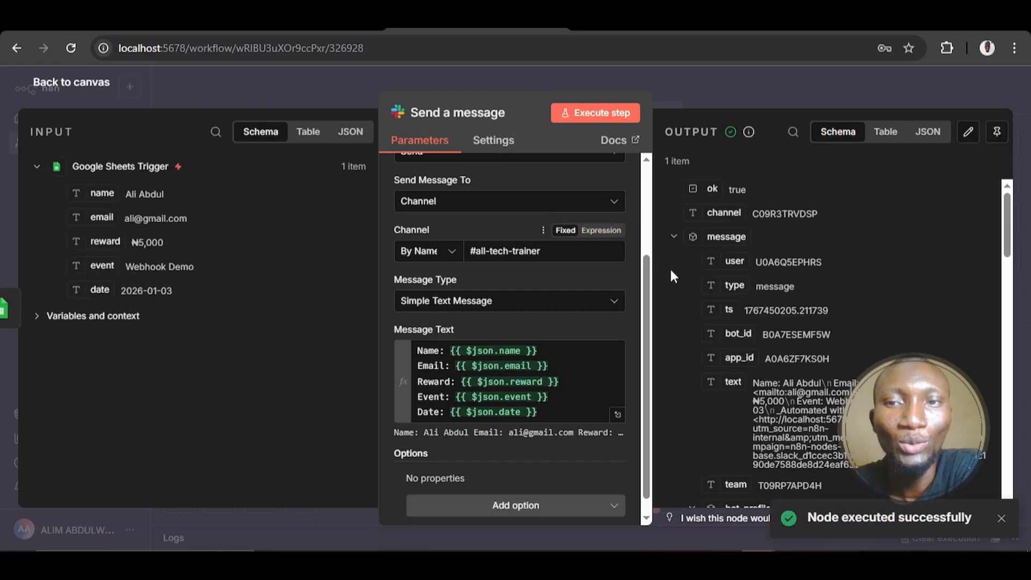
scroll(734, 297, down, 1)
scroll(733, 298, down, 5)
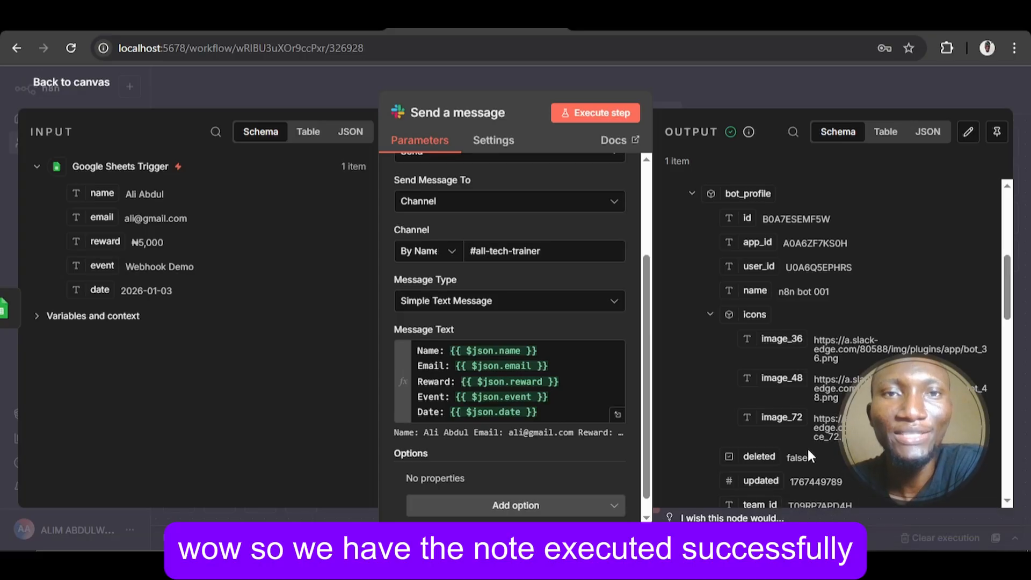
Return to the canvas, fit the workflow in view and examine the execution logs of the Google Sheets Trigger and Send a message nodes.
click(90, 94)
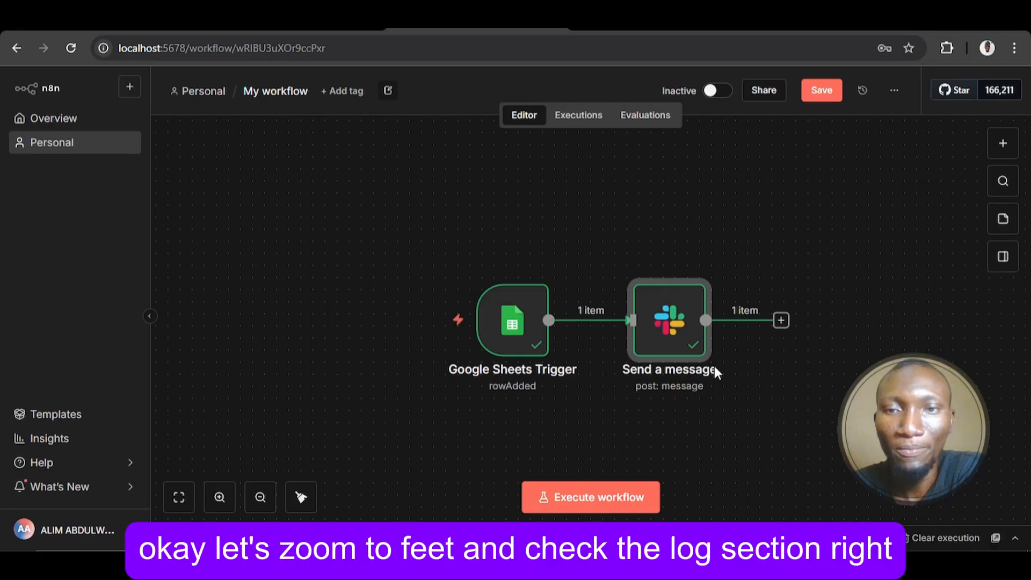
click(179, 497)
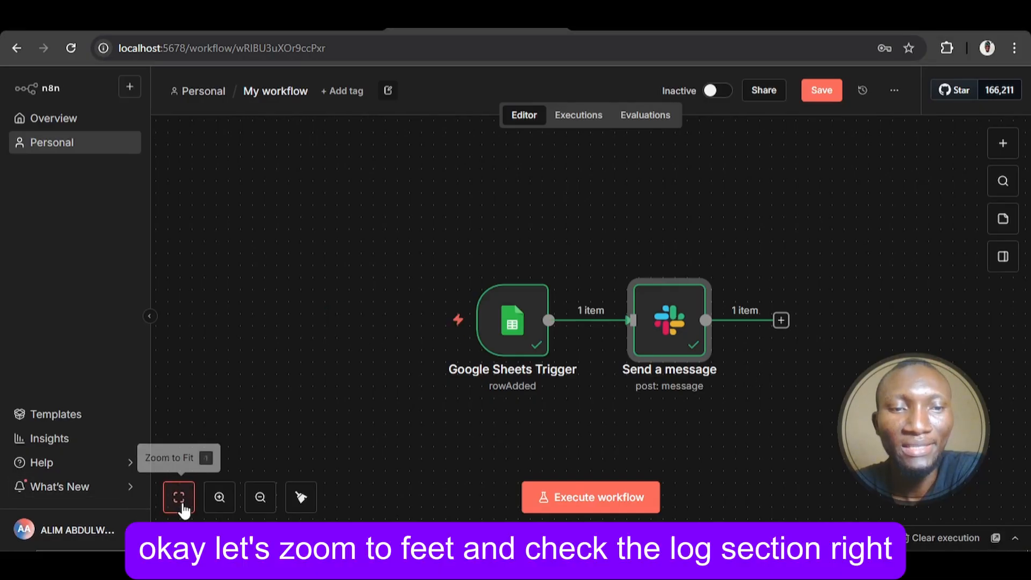
click(1015, 538)
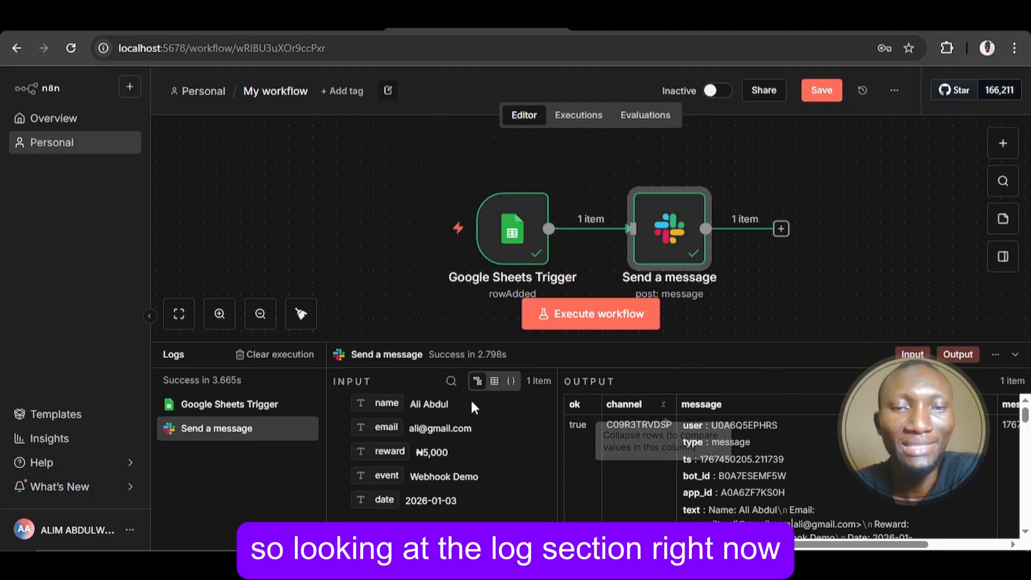
click(251, 407)
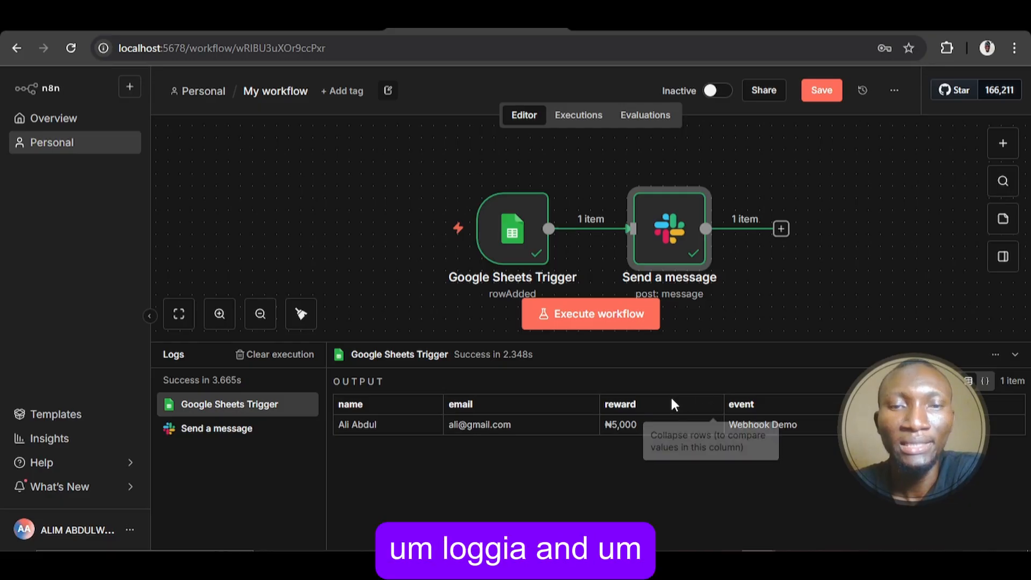
click(199, 436)
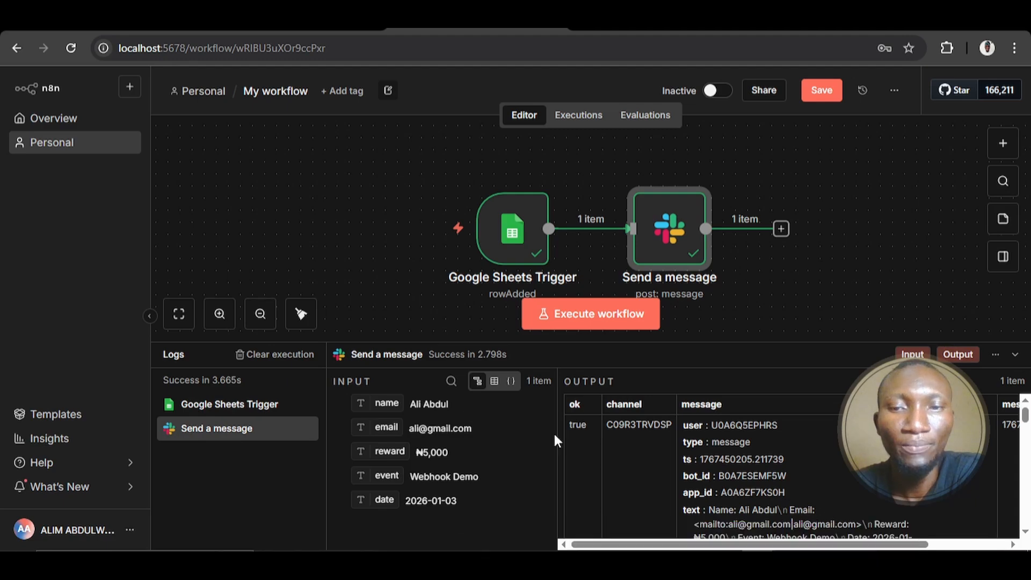
scroll(737, 421, right, 3)
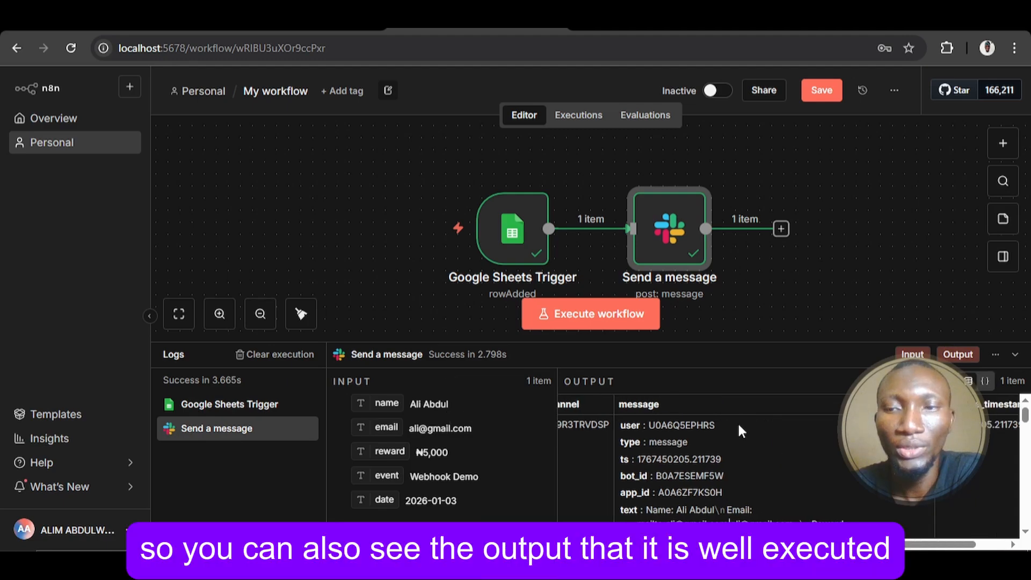
scroll(740, 427, down, 10)
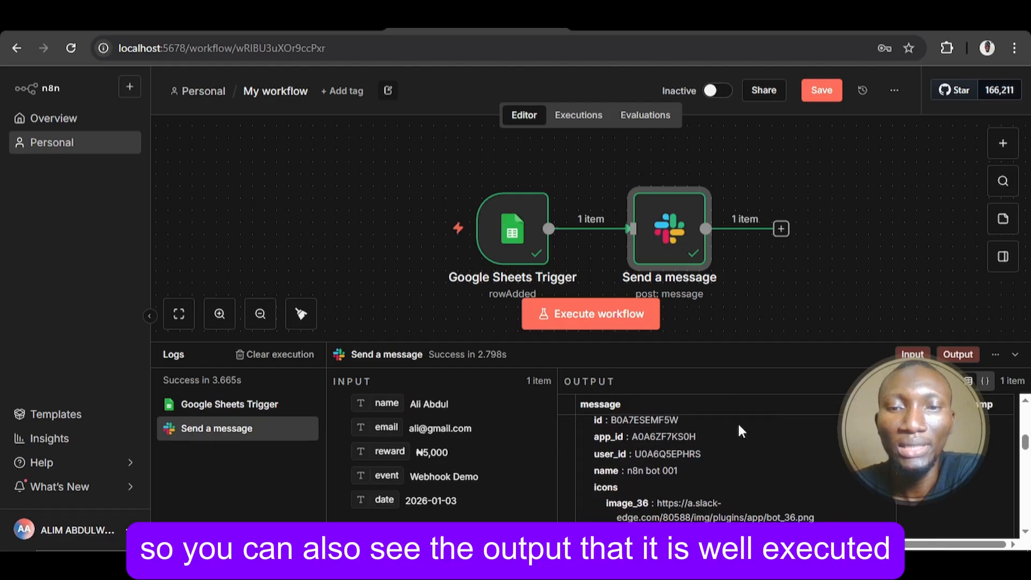
Rename the workflow as "Slack Message", save it and collapse the execution logs.
scroll(738, 427, down, 1)
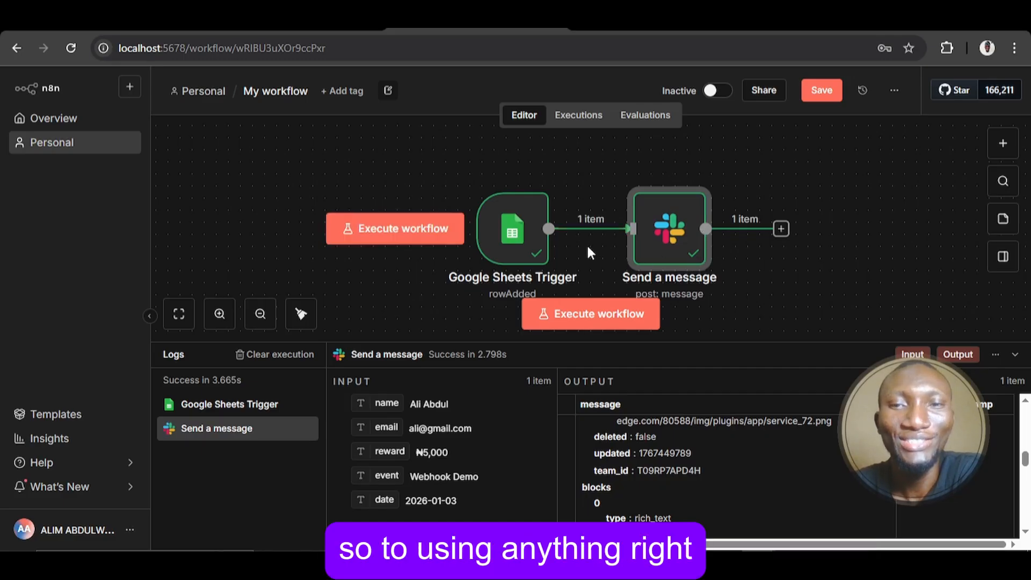
click(272, 90)
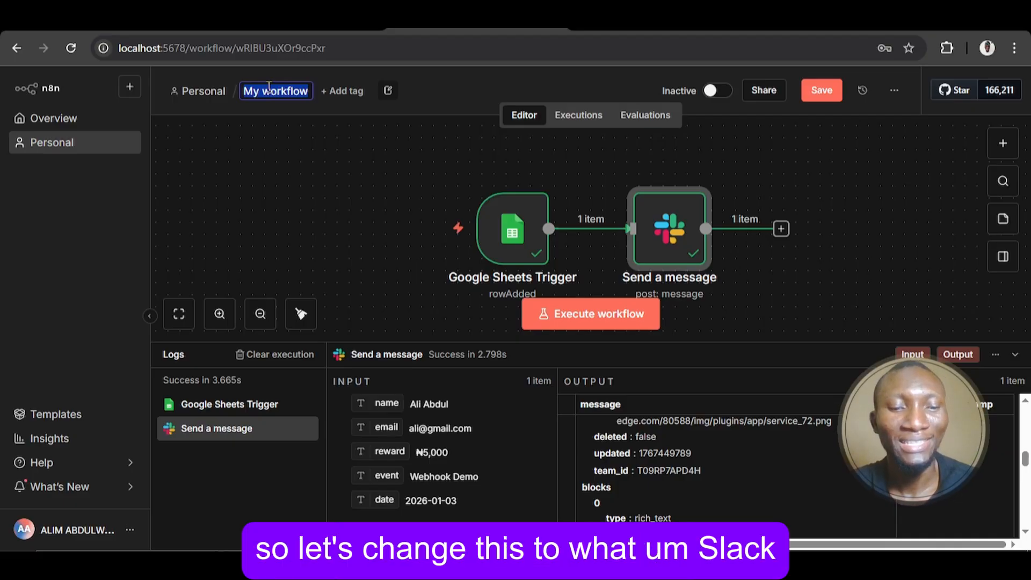
text(Slack)
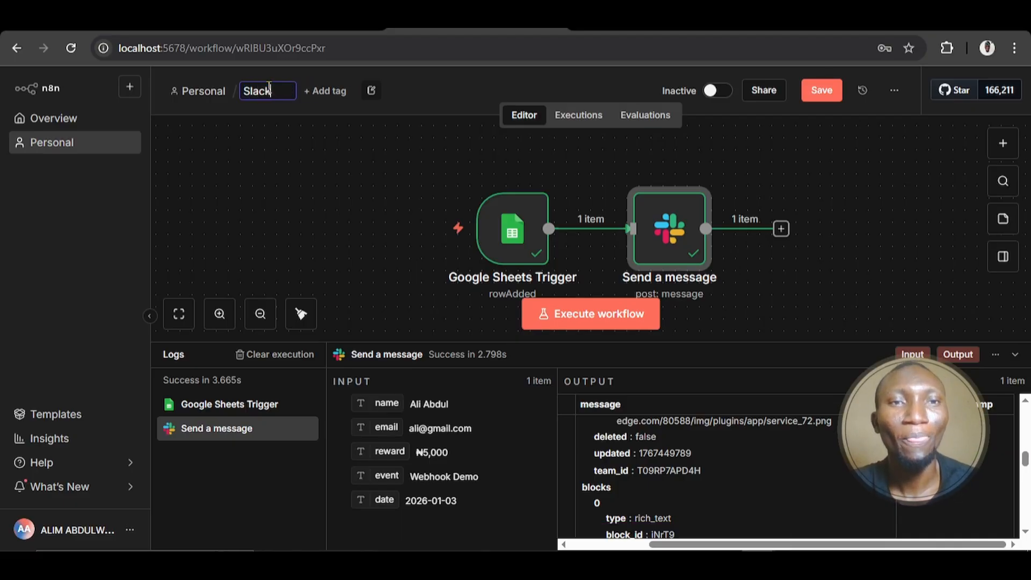
text( Messa)
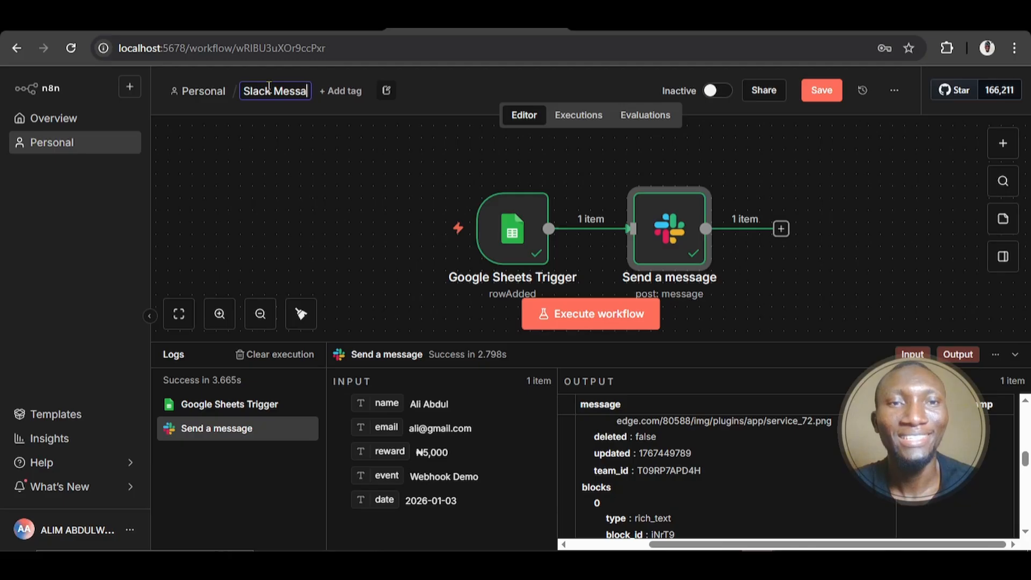
text(ge)
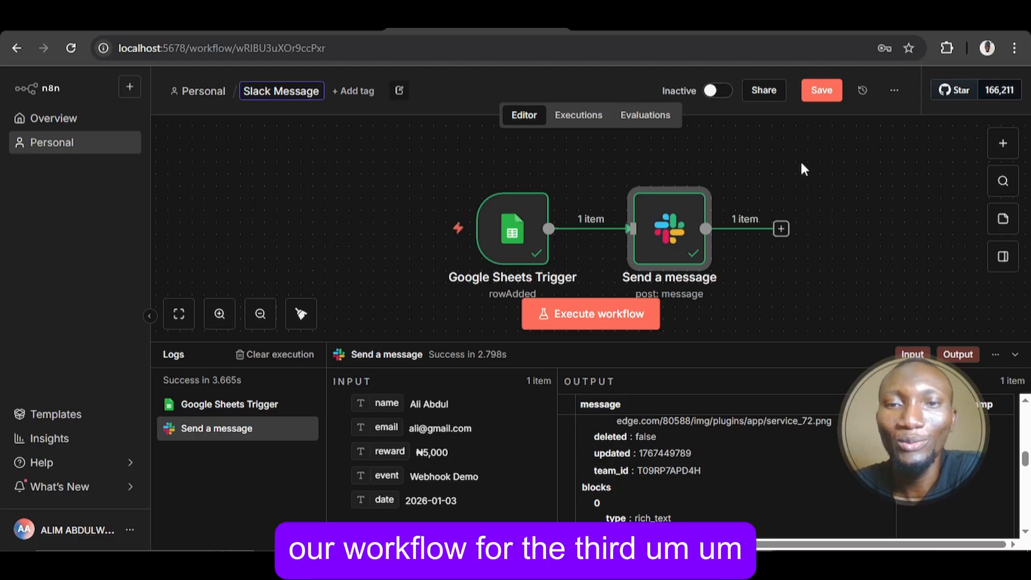
key(ctrl+s)
click(1017, 355)
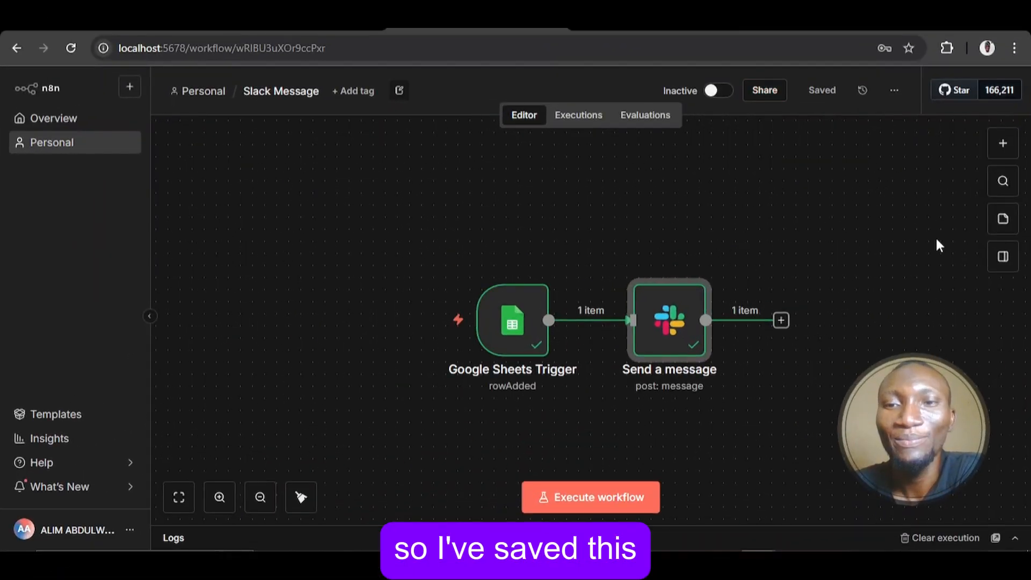
scroll(883, 245, down, 1)
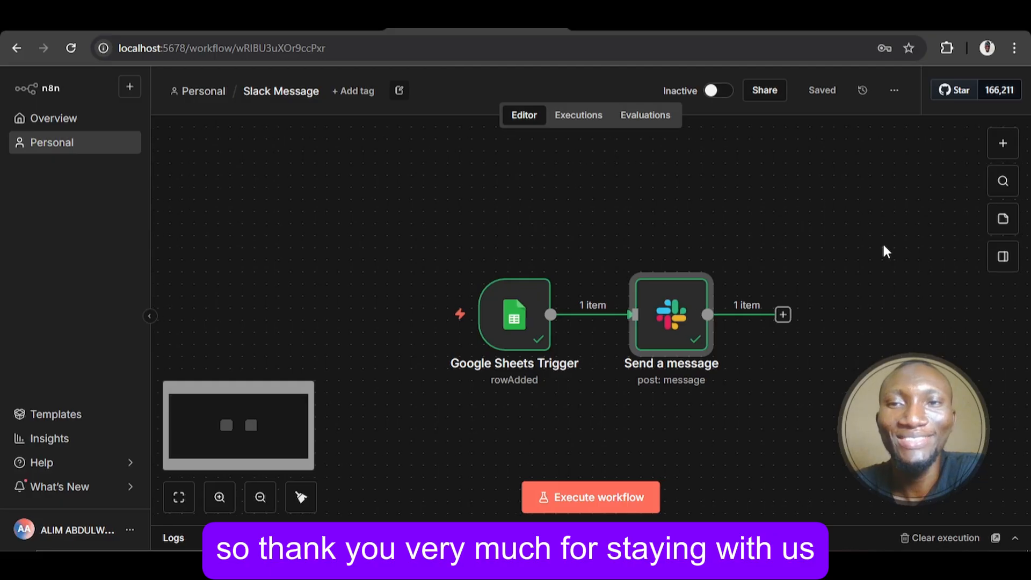